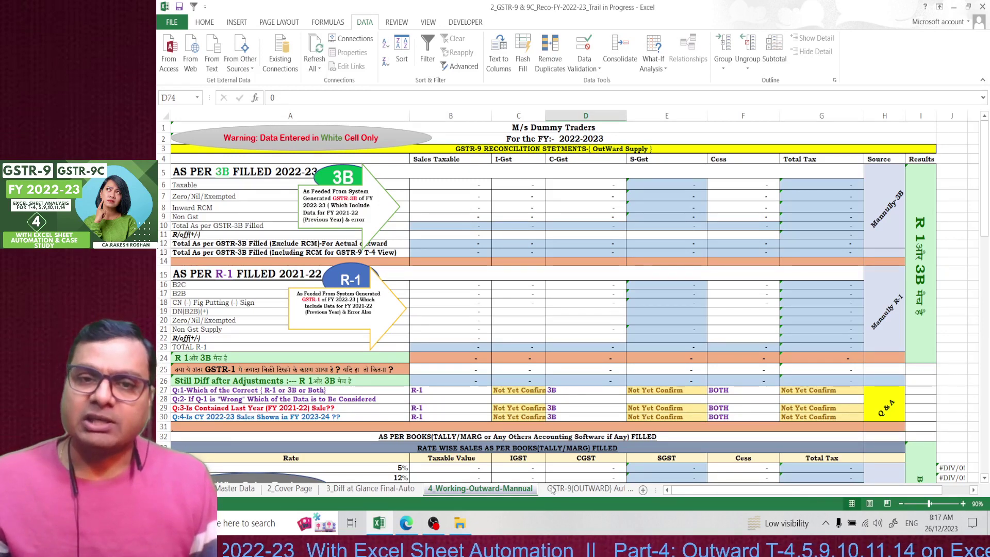
- Review the auto-populated and to-be-filled sections of the GSTR-9(OUTWARD) sheet and the 3_Diff at Glance Final-Auto overview
{"action": "left_click", "coordinate": [572, 489]}
{"action": "scroll", "coordinate": [539, 373], "scroll_direction": "up", "scroll_amount": 10}
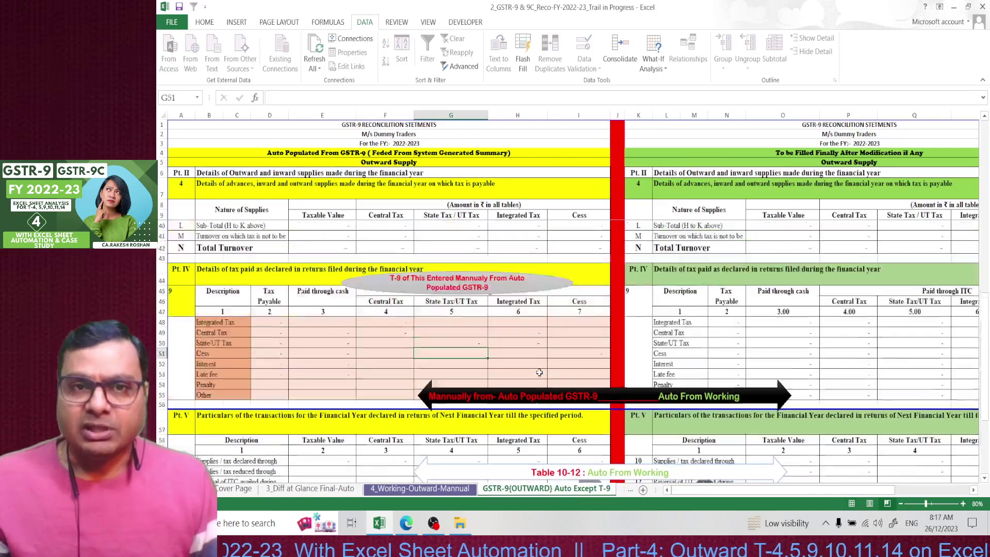
{"action": "scroll", "coordinate": [525, 327], "scroll_direction": "up", "scroll_amount": 2}
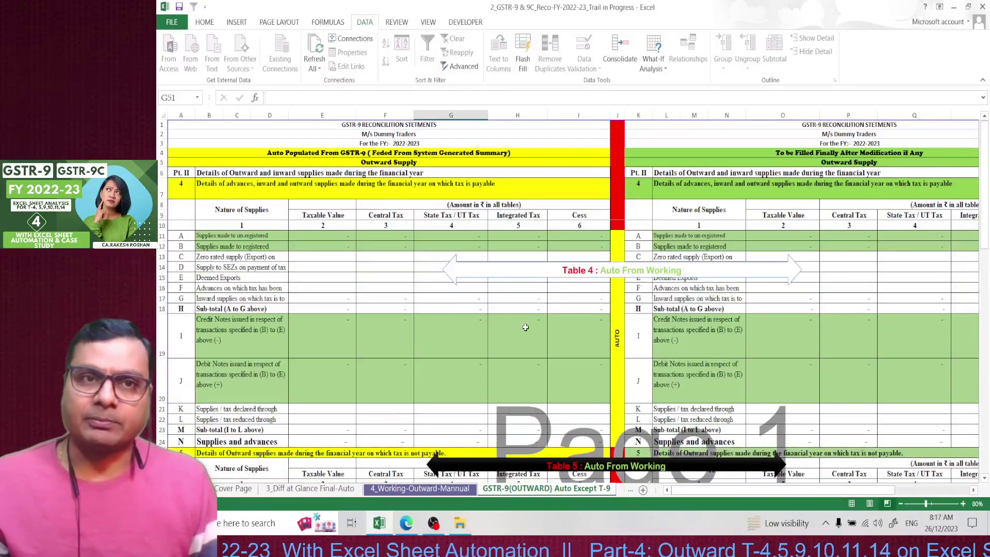
{"action": "left_click_drag", "start_coordinate": [459, 127], "coordinate": [457, 462]}
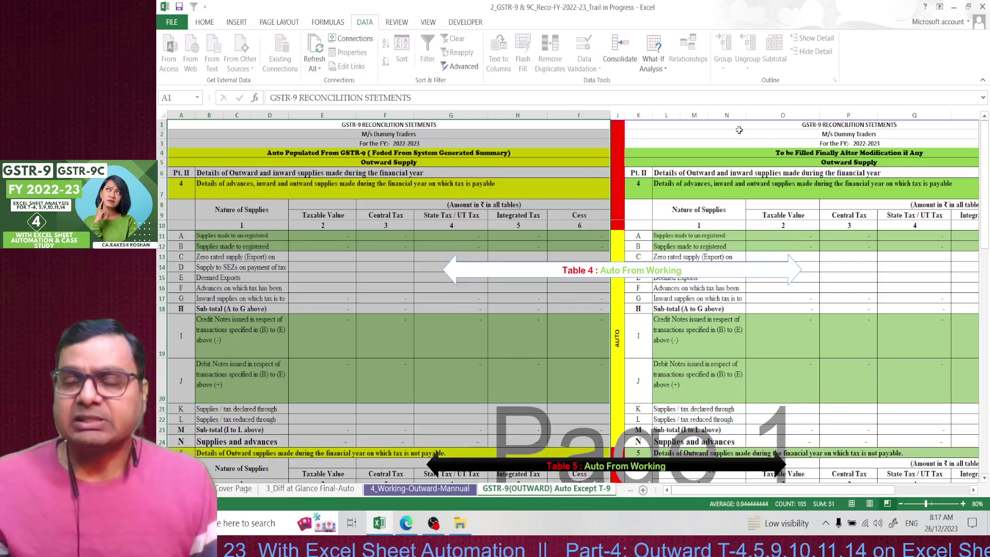
{"action": "left_click_drag", "start_coordinate": [742, 124], "coordinate": [752, 453]}
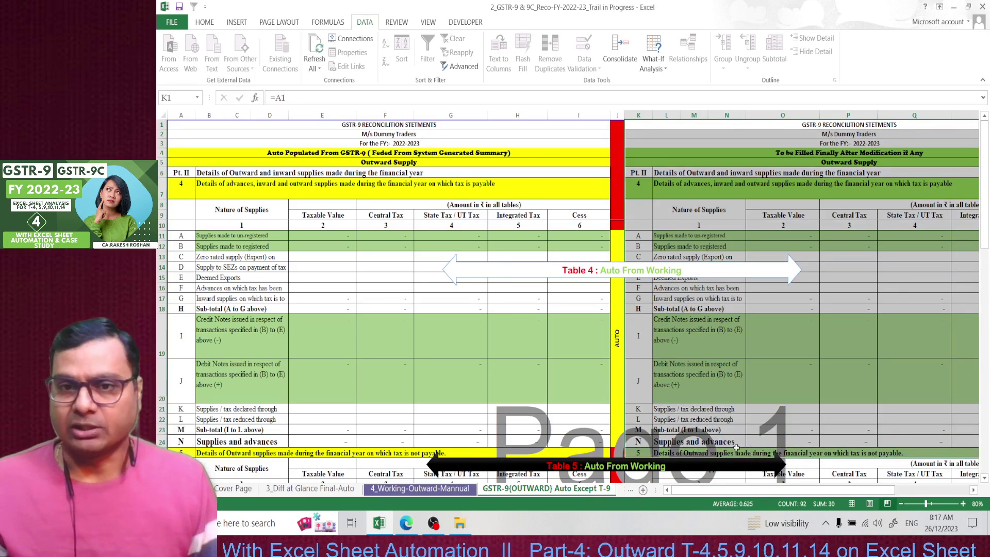
{"action": "left_click_drag", "start_coordinate": [740, 490], "coordinate": [792, 499]}
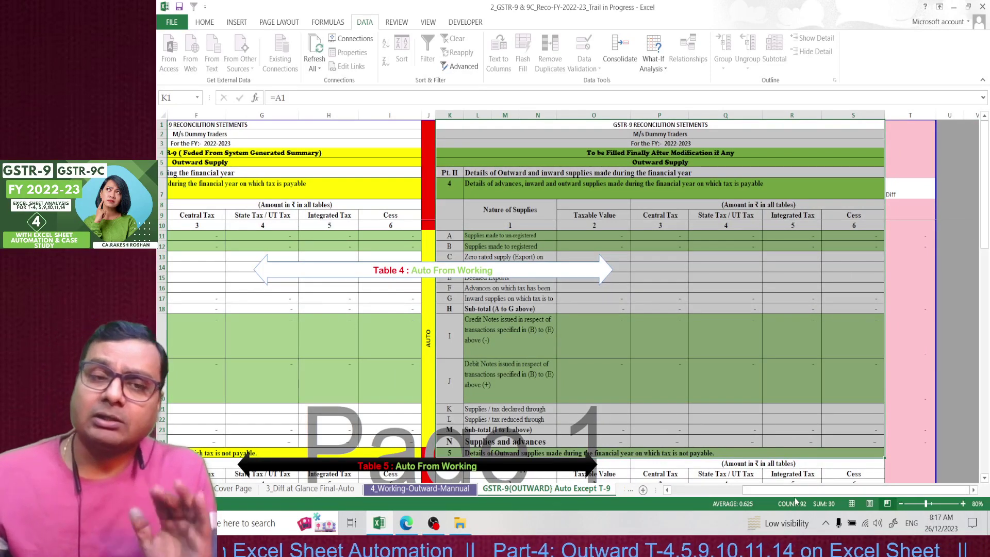
{"action": "left_click", "coordinate": [321, 490]}
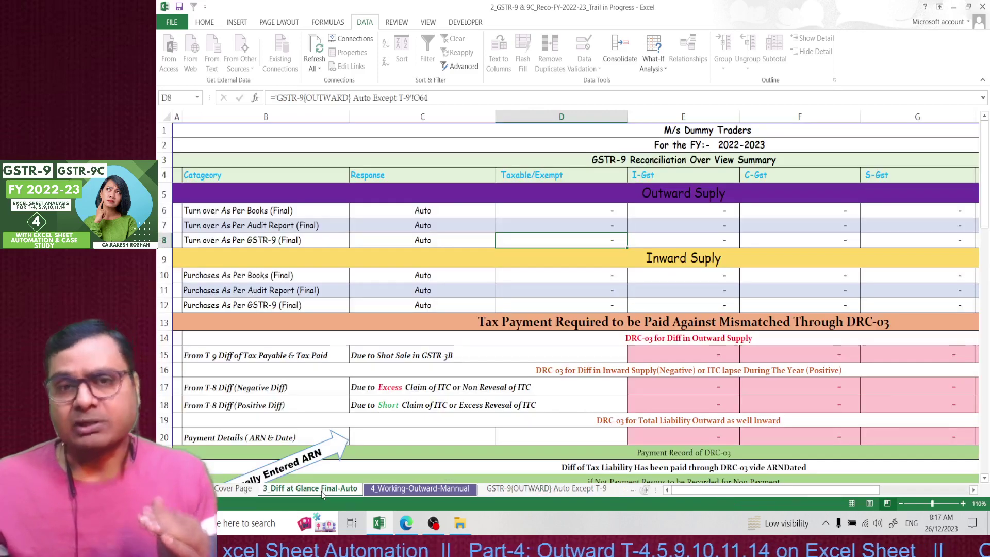
{"action": "left_click", "coordinate": [444, 490]}
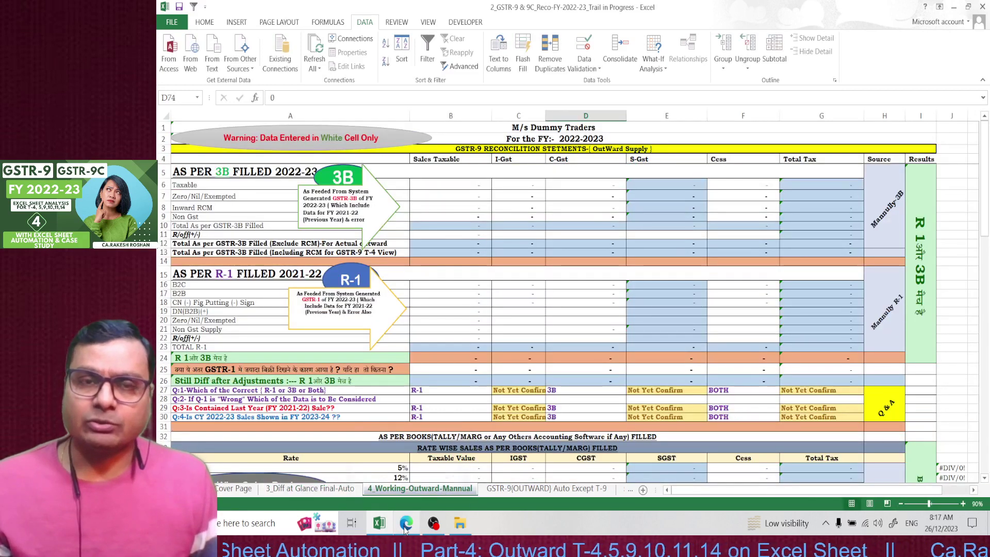
- Switch to Case Study.pdf in Edge, circle the Case-1 label and underline GSTR-1/3B in its Hindi heading in red ink
{"action": "left_click", "coordinate": [406, 520]}
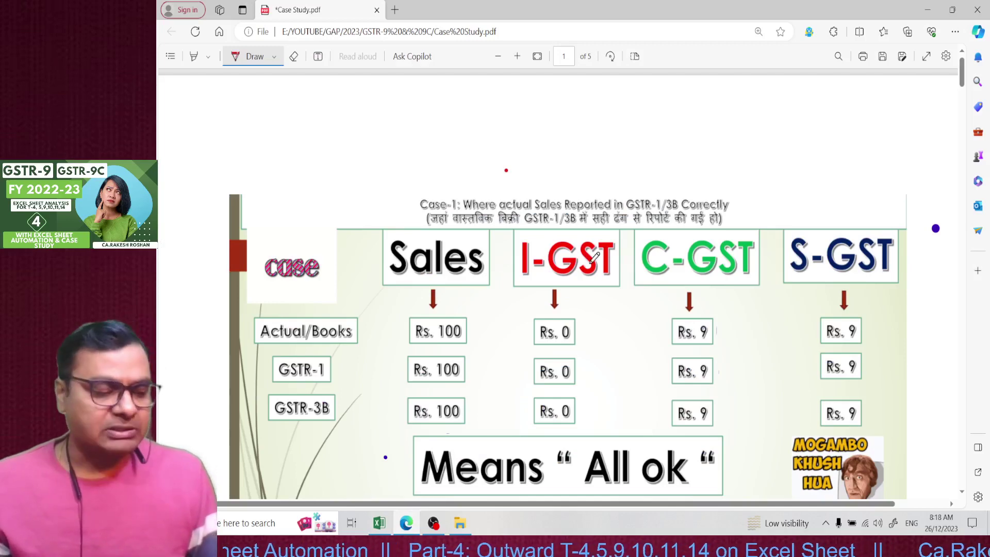
{"action": "scroll", "coordinate": [555, 203], "scroll_direction": "down", "scroll_amount": 3}
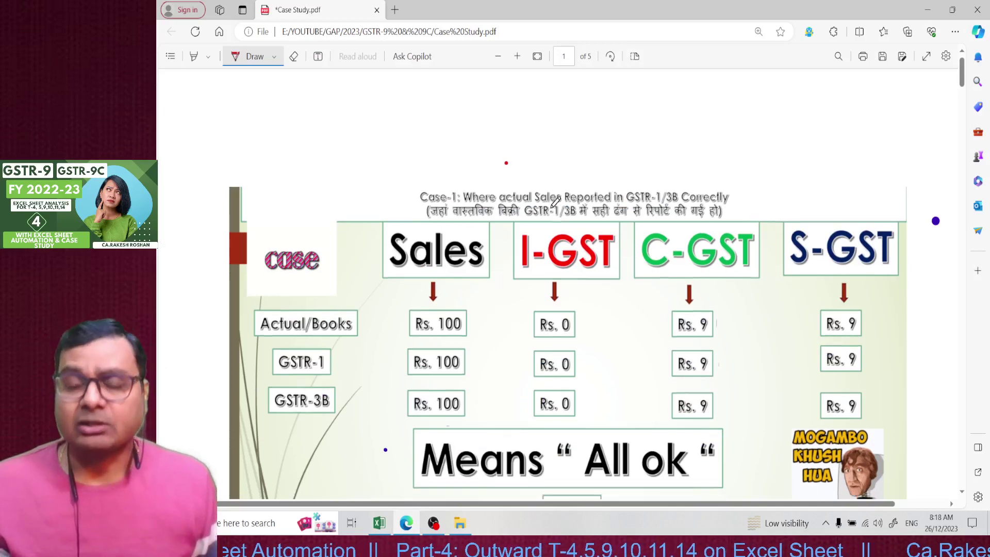
{"action": "scroll", "coordinate": [555, 203], "scroll_direction": "up", "scroll_amount": 3}
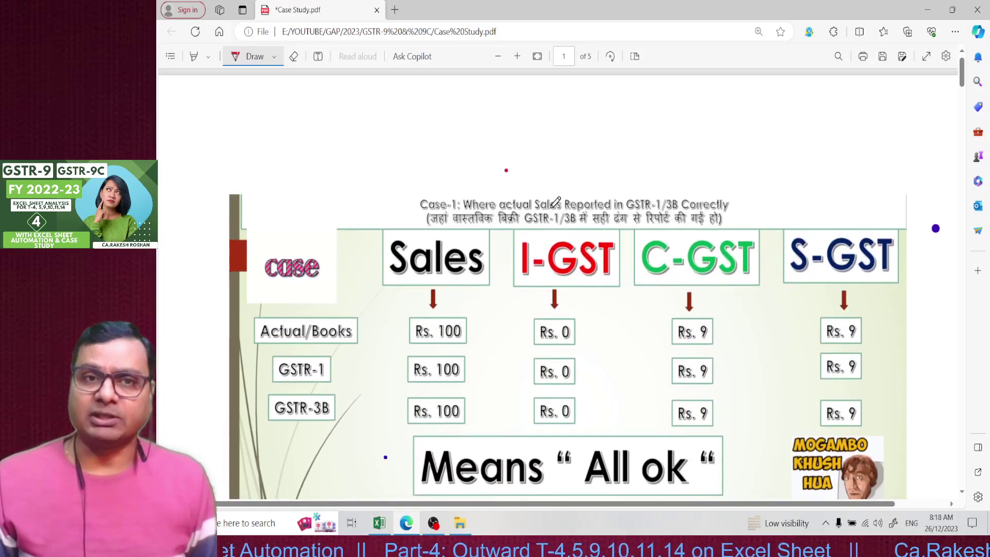
{"action": "scroll", "coordinate": [556, 203], "scroll_direction": "down", "scroll_amount": 3}
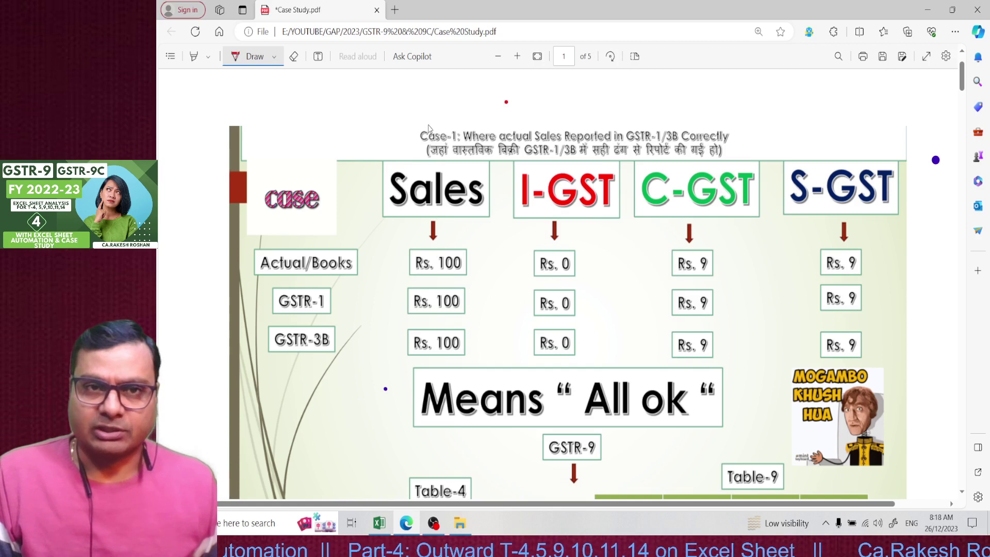
{"action": "mouse_move", "coordinate": [429, 127]}
{"action": "left_mouse_down"}
{"action": "mouse_move", "coordinate": [415, 149]}
{"action": "mouse_move", "coordinate": [460, 131]}
{"action": "mouse_move", "coordinate": [430, 123]}
{"action": "left_mouse_up"}
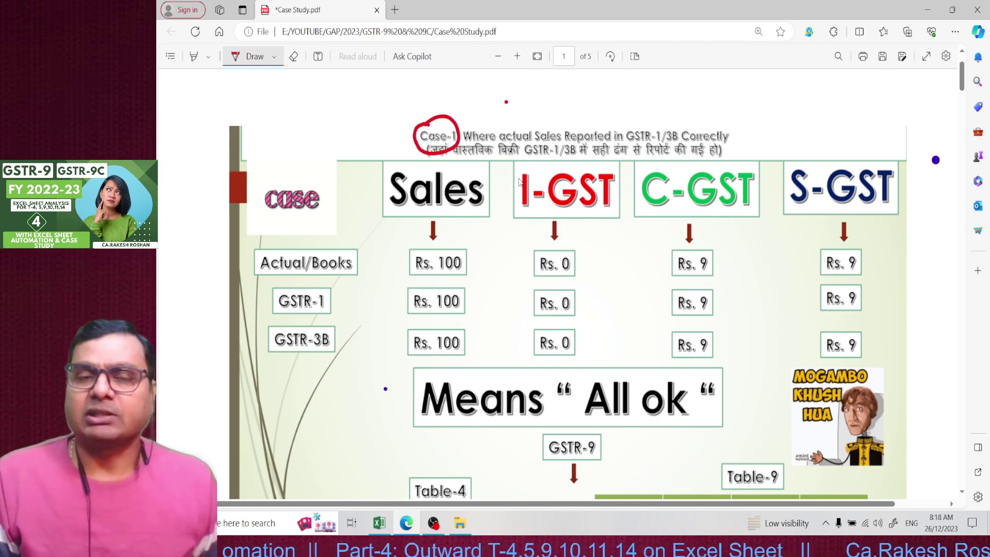
{"action": "left_click_drag", "start_coordinate": [524, 155], "coordinate": [550, 154]}
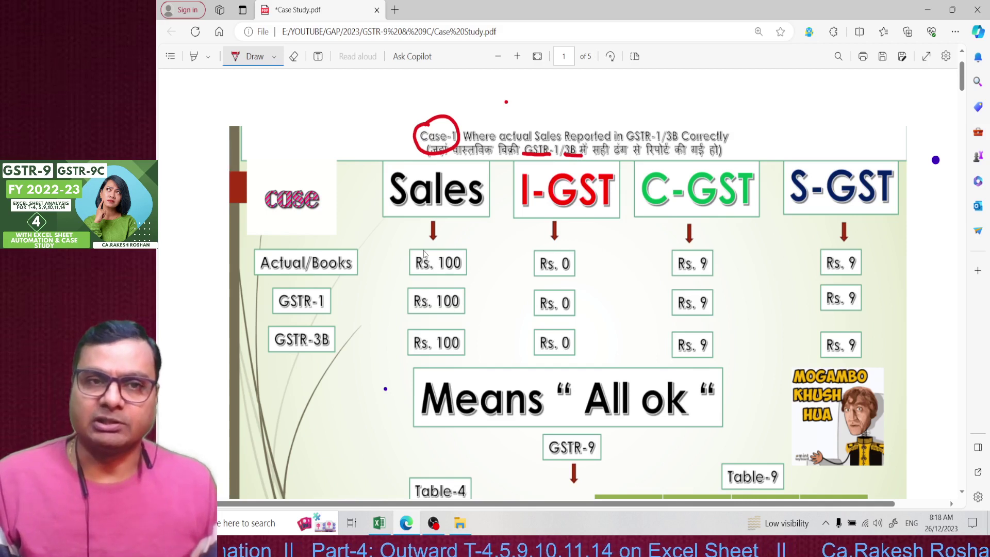
- Circle the Rs. 100 sales amounts for Actual/Books, GSTR-1 and GSTR-3B
{"action": "mouse_move", "coordinate": [423, 249]}
{"action": "left_mouse_down"}
{"action": "mouse_move", "coordinate": [405, 266]}
{"action": "mouse_move", "coordinate": [470, 265]}
{"action": "mouse_move", "coordinate": [429, 238]}
{"action": "left_mouse_up"}
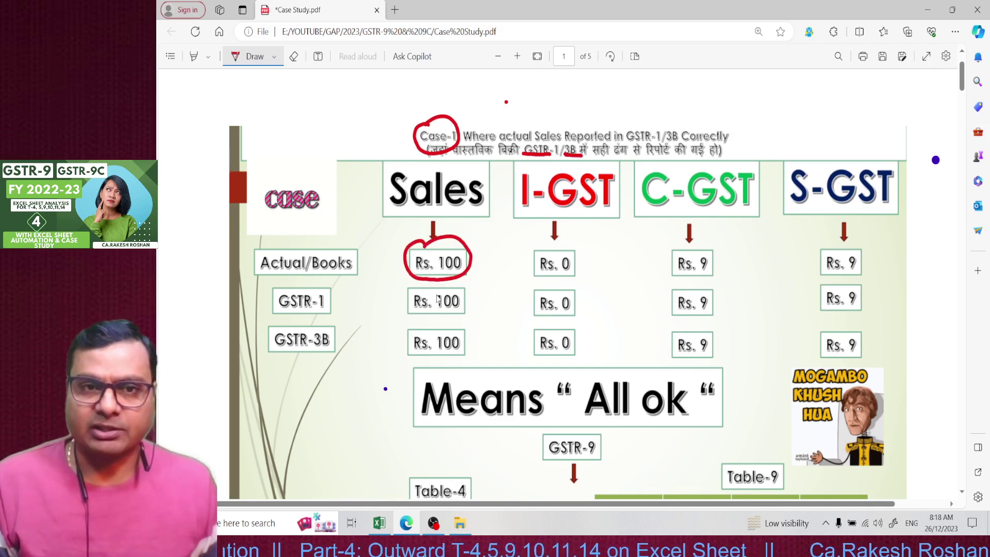
{"action": "mouse_move", "coordinate": [442, 290]}
{"action": "left_mouse_down"}
{"action": "mouse_move", "coordinate": [426, 311]}
{"action": "mouse_move", "coordinate": [448, 285]}
{"action": "left_mouse_up"}
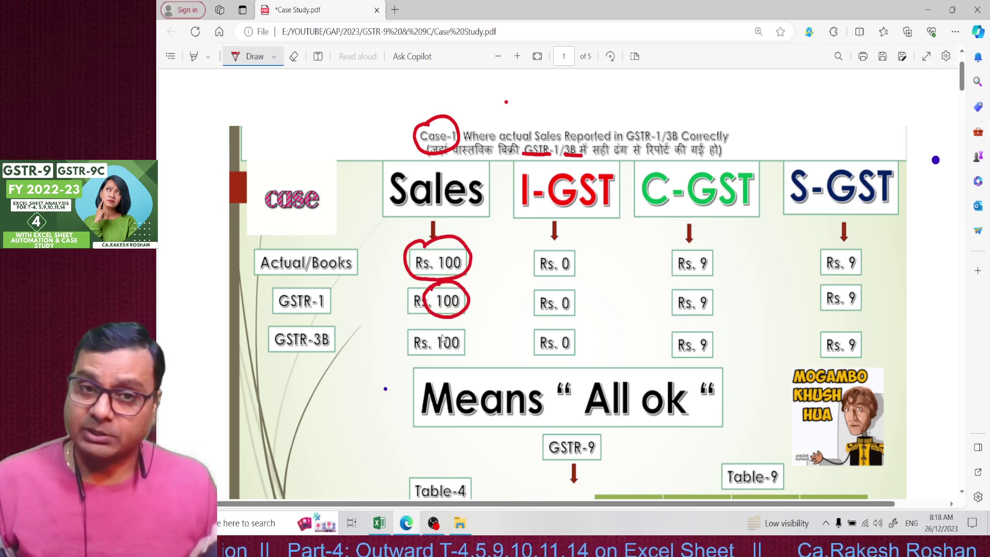
{"action": "mouse_move", "coordinate": [444, 332]}
{"action": "left_mouse_down"}
{"action": "mouse_move", "coordinate": [428, 352]}
{"action": "mouse_move", "coordinate": [466, 324]}
{"action": "mouse_move", "coordinate": [436, 335]}
{"action": "left_mouse_up"}
- Circle the Rs. 9 amounts under C-GST and S-GST for Actual/Books, GSTR-1 and GSTR-3B
{"action": "left_click_drag", "start_coordinate": [677, 253], "coordinate": [682, 254]}
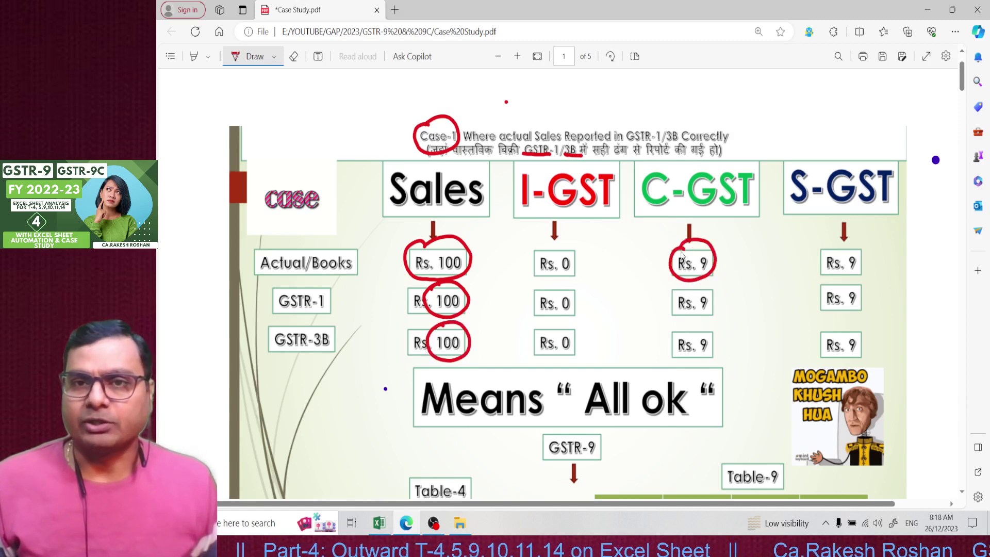
{"action": "left_click_drag", "start_coordinate": [816, 254], "coordinate": [803, 240]}
{"action": "left_click_drag", "start_coordinate": [685, 286], "coordinate": [693, 283]}
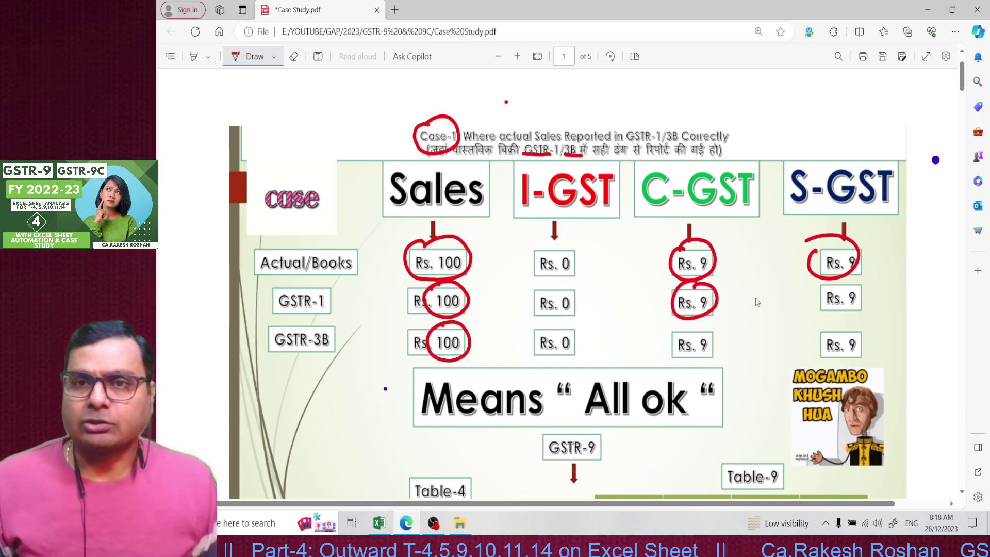
{"action": "mouse_move", "coordinate": [829, 289]}
{"action": "left_mouse_down"}
{"action": "mouse_move", "coordinate": [819, 310]}
{"action": "mouse_move", "coordinate": [827, 323]}
{"action": "mouse_move", "coordinate": [807, 325]}
{"action": "left_mouse_up"}
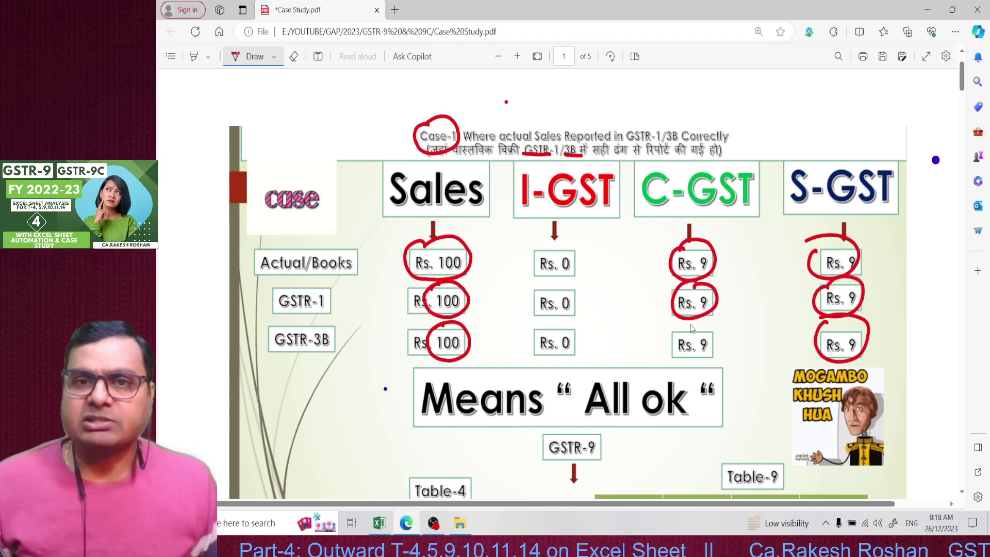
{"action": "mouse_move", "coordinate": [691, 328]}
{"action": "left_mouse_down"}
{"action": "mouse_move", "coordinate": [710, 326]}
{"action": "mouse_move", "coordinate": [683, 324]}
{"action": "left_mouse_up"}
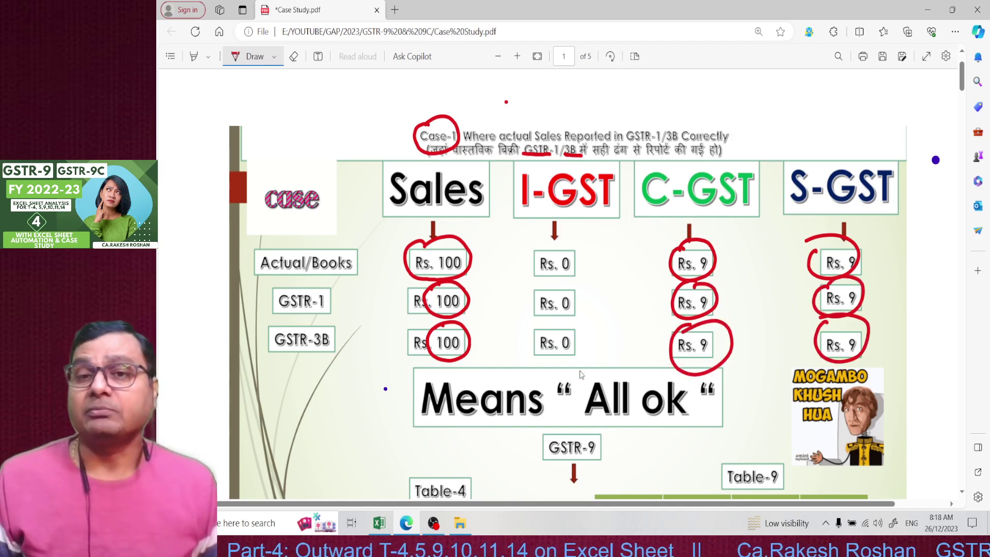
- Circle the Taxable, C-Gst and S-GST values in Table-4 and the tax payable and tax paid values in Table-9
{"action": "scroll", "coordinate": [623, 240], "scroll_direction": "down", "scroll_amount": 3}
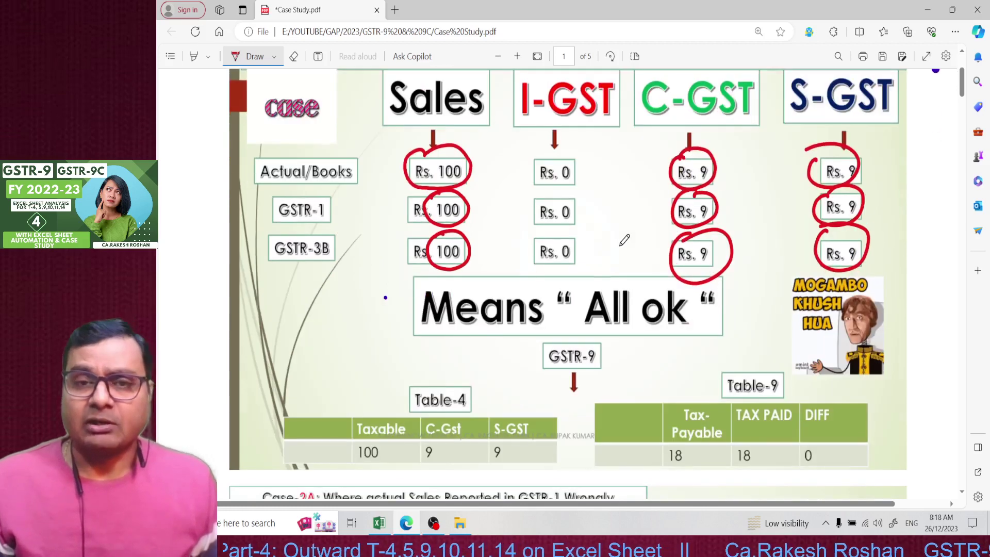
{"action": "scroll", "coordinate": [624, 240], "scroll_direction": "up", "scroll_amount": 1}
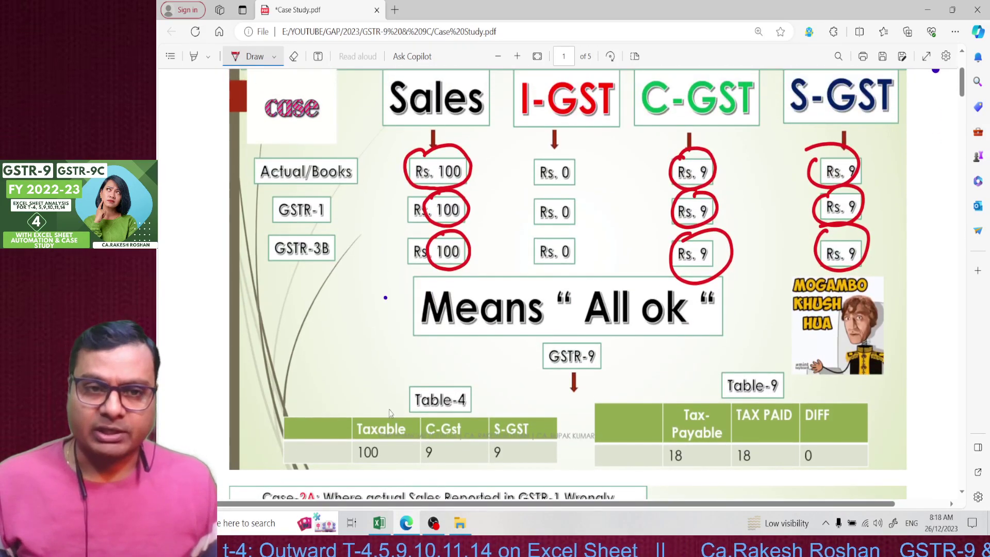
{"action": "left_click_drag", "start_coordinate": [367, 439], "coordinate": [362, 432]}
{"action": "left_click_drag", "start_coordinate": [427, 434], "coordinate": [431, 433]}
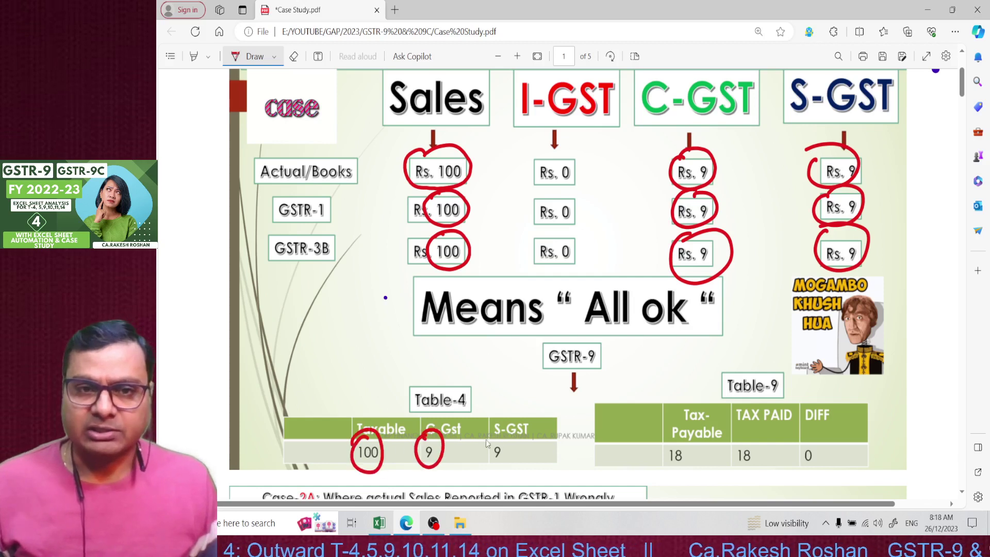
{"action": "mouse_move", "coordinate": [496, 431]}
{"action": "left_mouse_down"}
{"action": "mouse_move", "coordinate": [503, 477]}
{"action": "mouse_move", "coordinate": [499, 431]}
{"action": "left_mouse_up"}
{"action": "left_click_drag", "start_coordinate": [674, 442], "coordinate": [671, 446]}
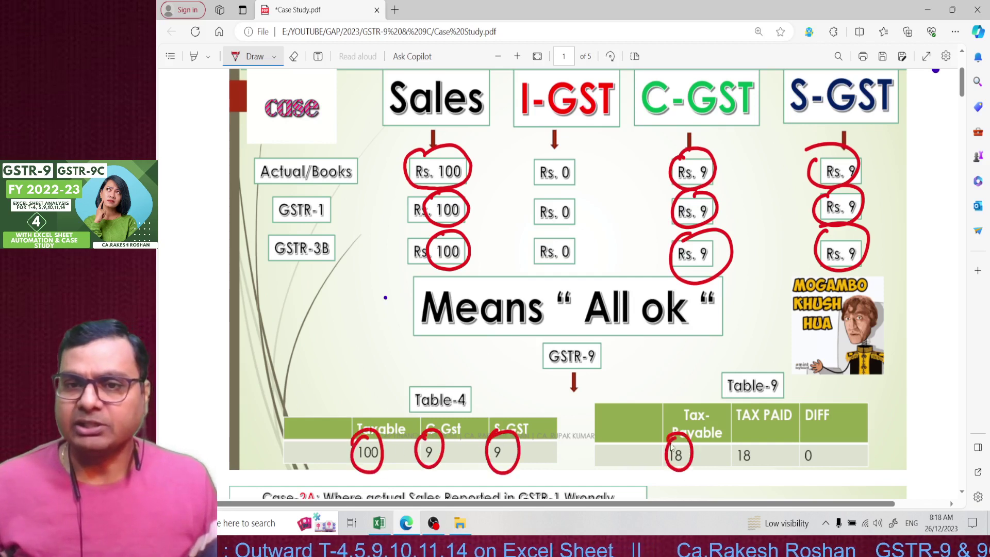
{"action": "left_click_drag", "start_coordinate": [740, 446], "coordinate": [745, 440]}
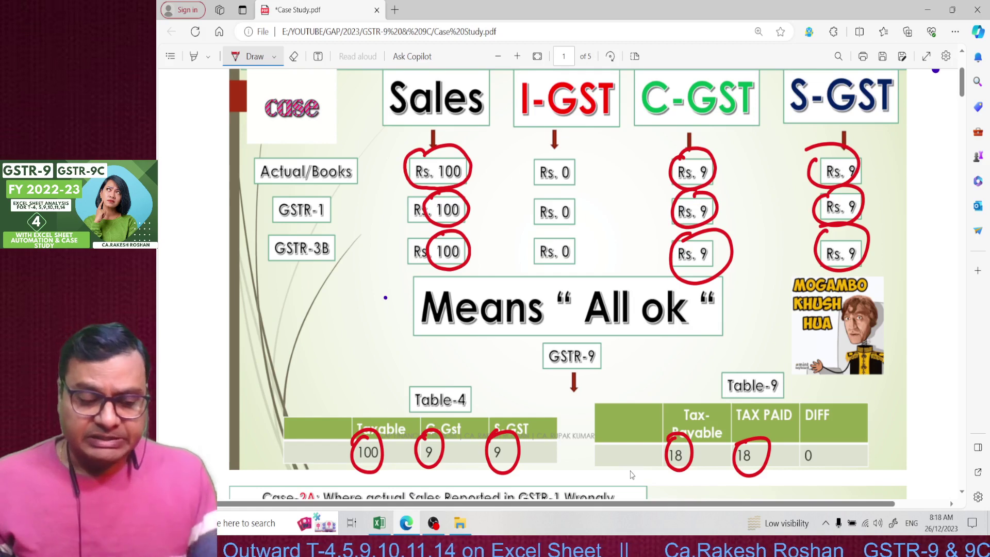
- Switch to the Excel workbook and enter 100 as Sales Taxable and 9 as C-Gst in the 3B Taxable row
{"action": "key", "text": "alt+Tab"}
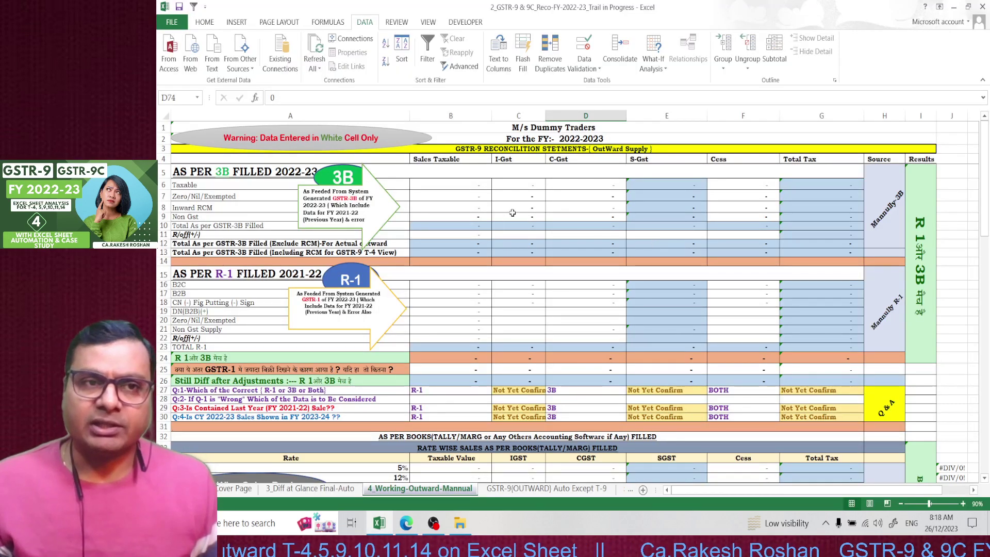
{"action": "left_click", "coordinate": [467, 187]}
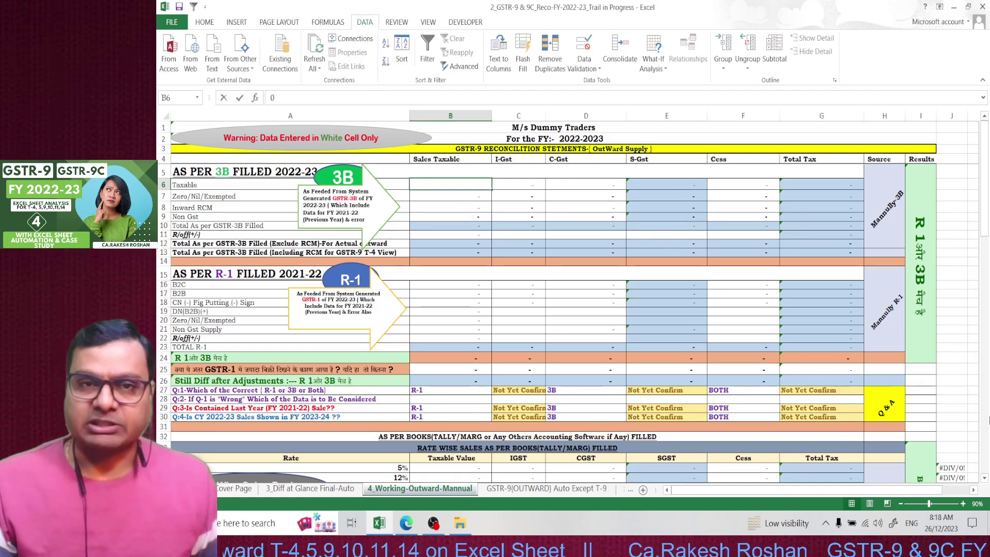
{"action": "type", "text": "100"}
{"action": "key", "text": "Return"}
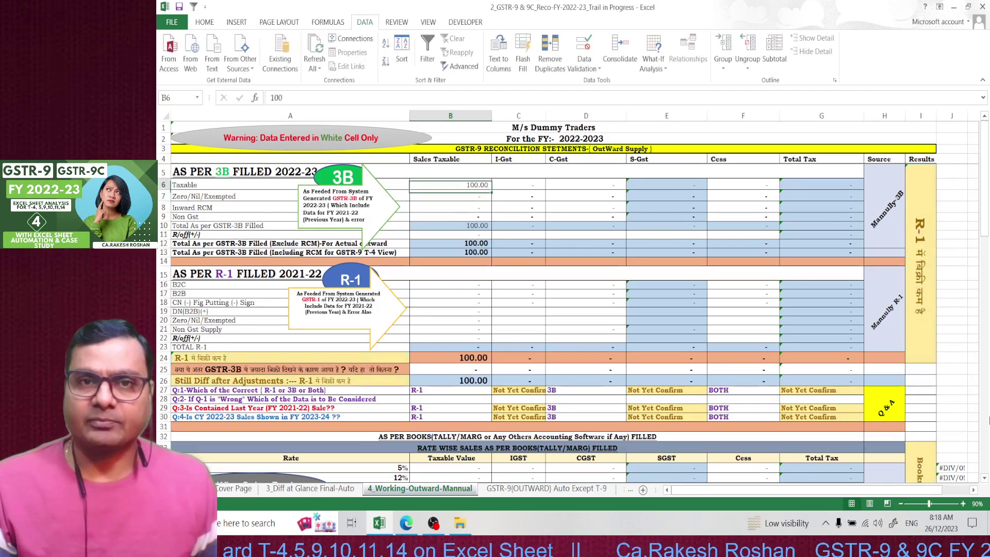
{"action": "key", "text": "Up"}
{"action": "key", "text": "Right"}
{"action": "key", "text": "Right"}
{"action": "key", "text": "Return"}
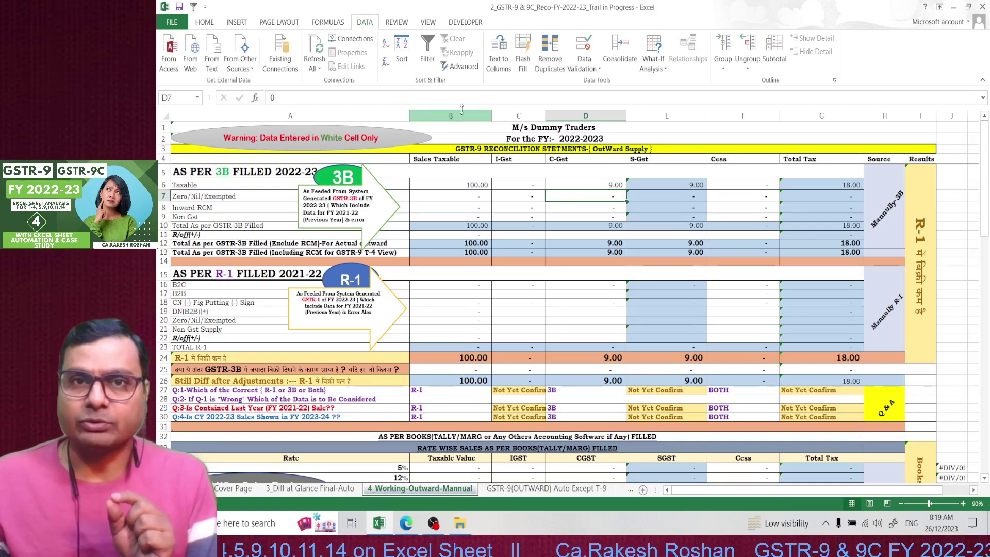
- Turn on sheet protection for the 4_Working-Outward-Mannual sheet
{"action": "left_click", "coordinate": [425, 23]}
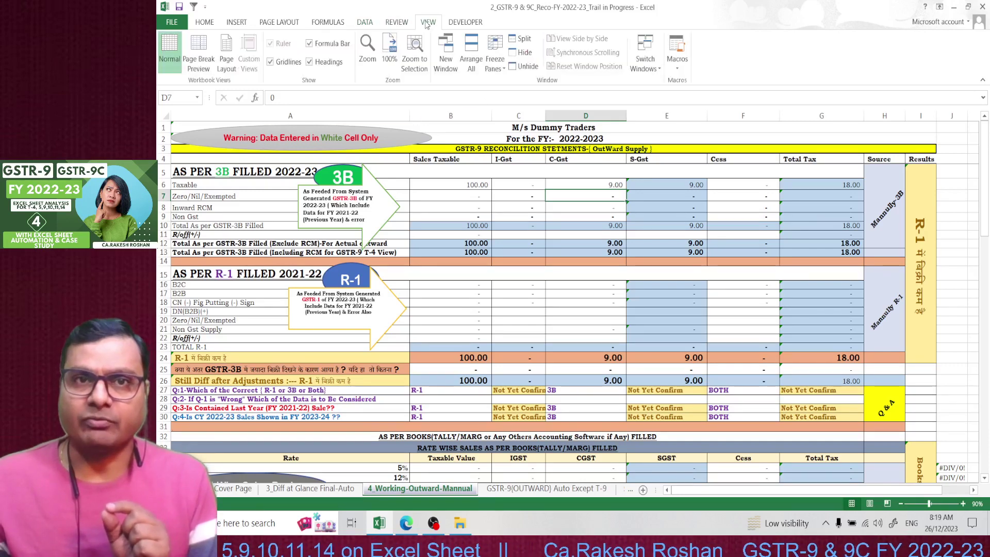
{"action": "left_click", "coordinate": [398, 23]}
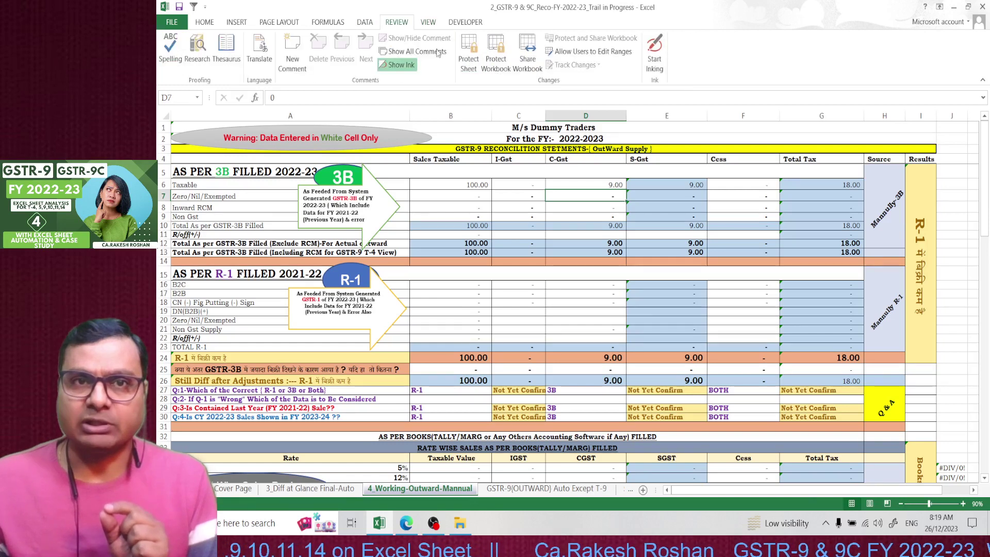
{"action": "left_click", "coordinate": [468, 54]}
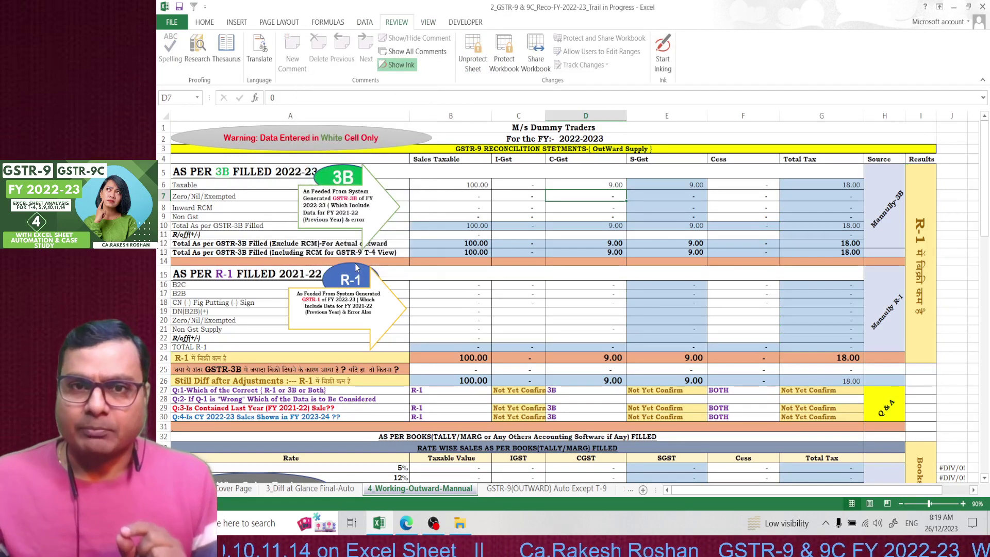
{"action": "left_click", "coordinate": [376, 265]}
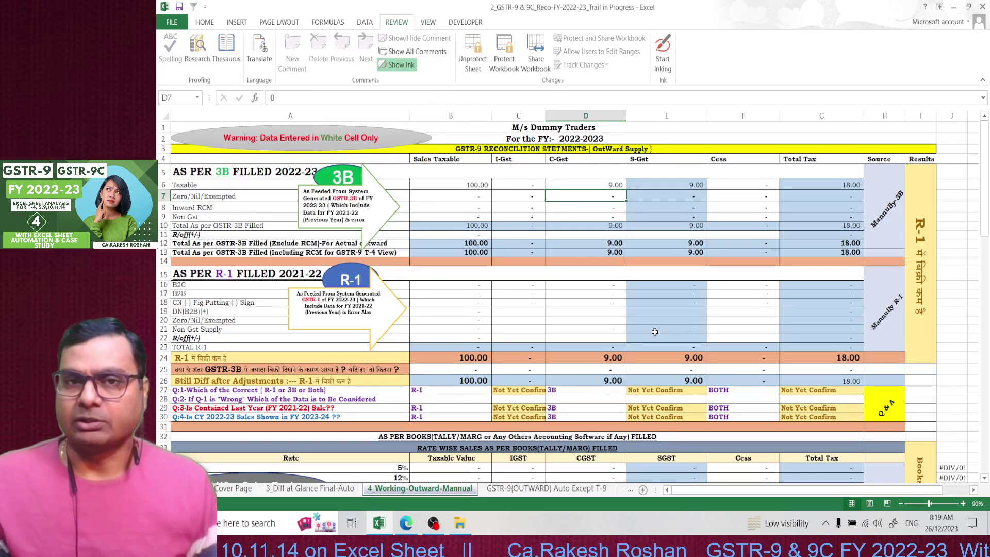
- Check the R-1 versus 3B result cell, and set the Sales Taxable value in the 3B Taxable row to 0
{"action": "key", "text": "Right"}
{"action": "key", "text": "Right"}
{"action": "key", "text": "Right"}
{"action": "key", "text": "Right"}
{"action": "key", "text": "Right"}
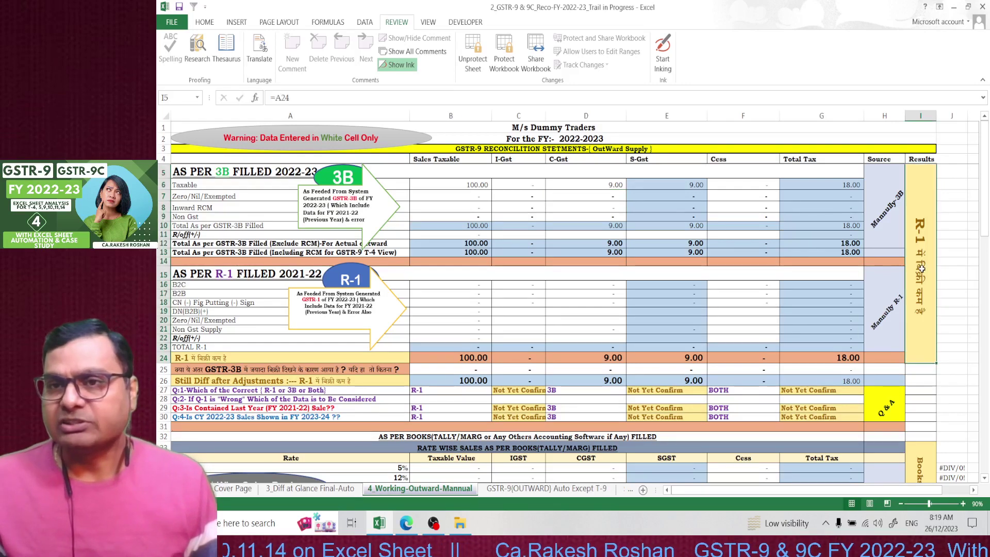
{"action": "left_click", "coordinate": [473, 183]}
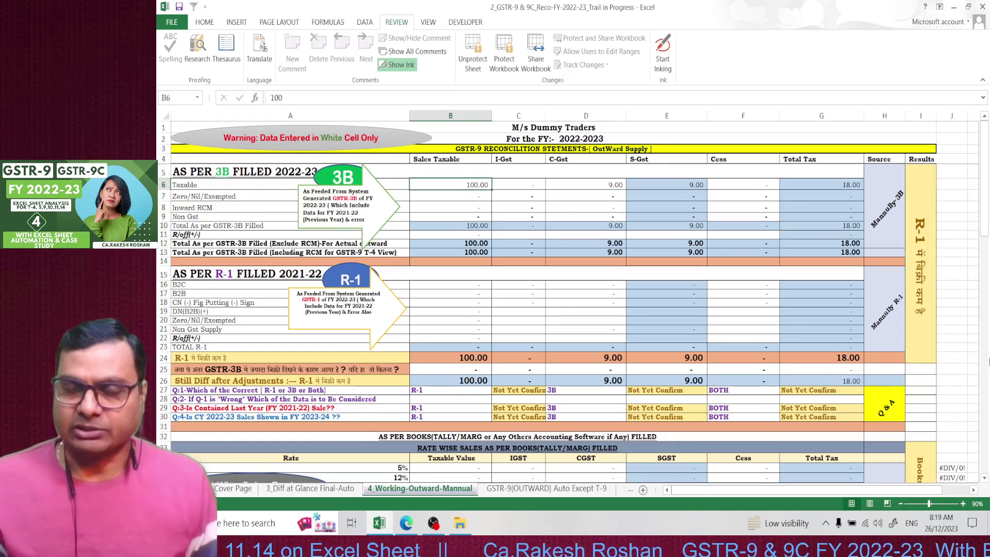
{"action": "type", "text": "0"}
{"action": "key", "text": "Return"}
{"action": "key", "text": "Up"}
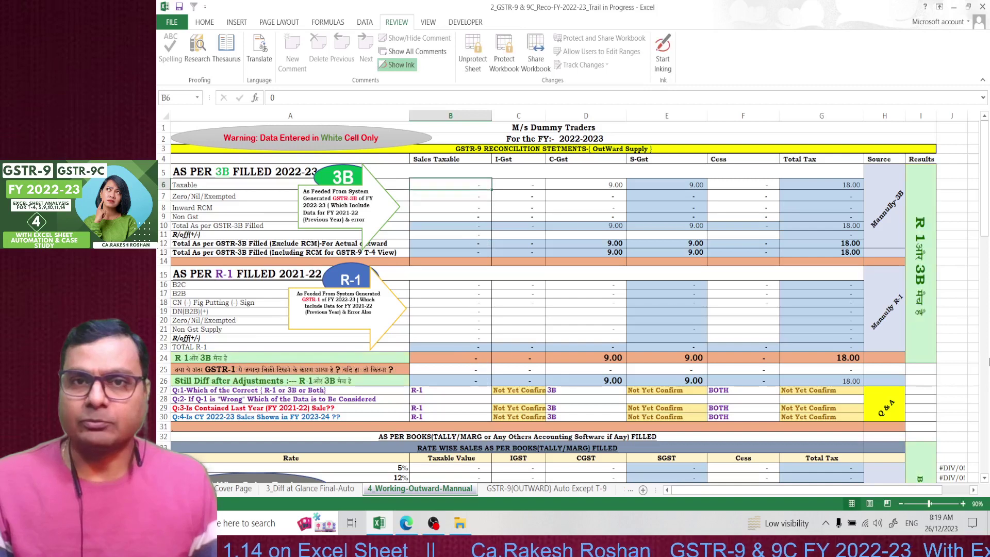
- Set the C-Gst value in the 3B Taxable row to 0 and check the R-1 versus 3B result
{"action": "key", "text": "Right"}
{"action": "key", "text": "Right"}
{"action": "type", "text": "0"}
{"action": "key", "text": "Return"}
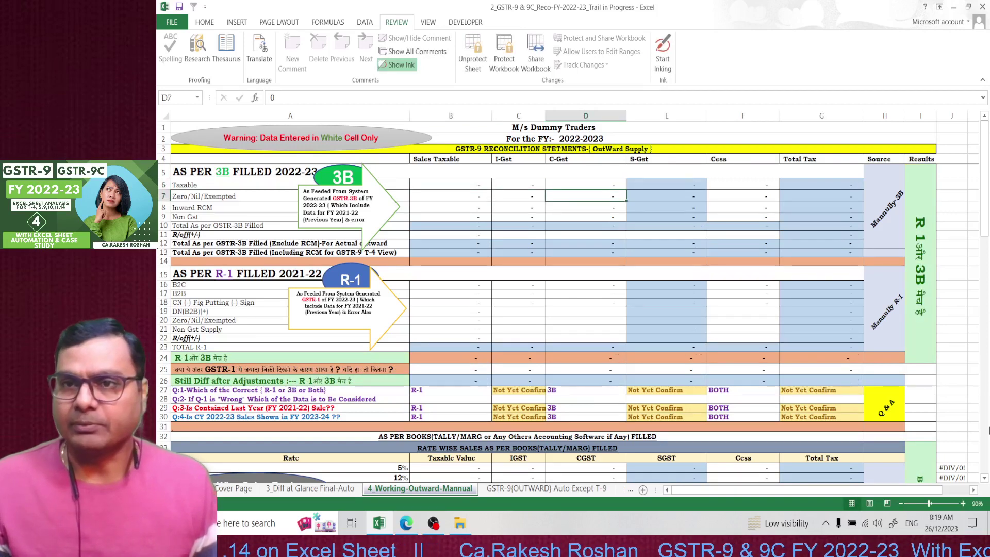
{"action": "left_click", "coordinate": [918, 222]}
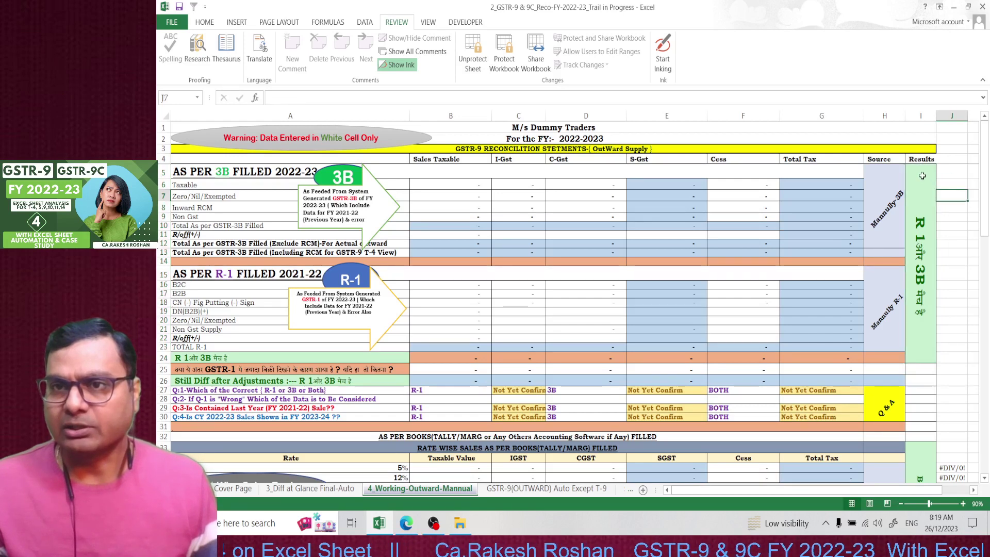
- Enter 100 as Sales Taxable and 9 as C-Gst in the Taxable row of the 3B section
{"action": "left_click", "coordinate": [442, 186]}
{"action": "type", "text": "100"}
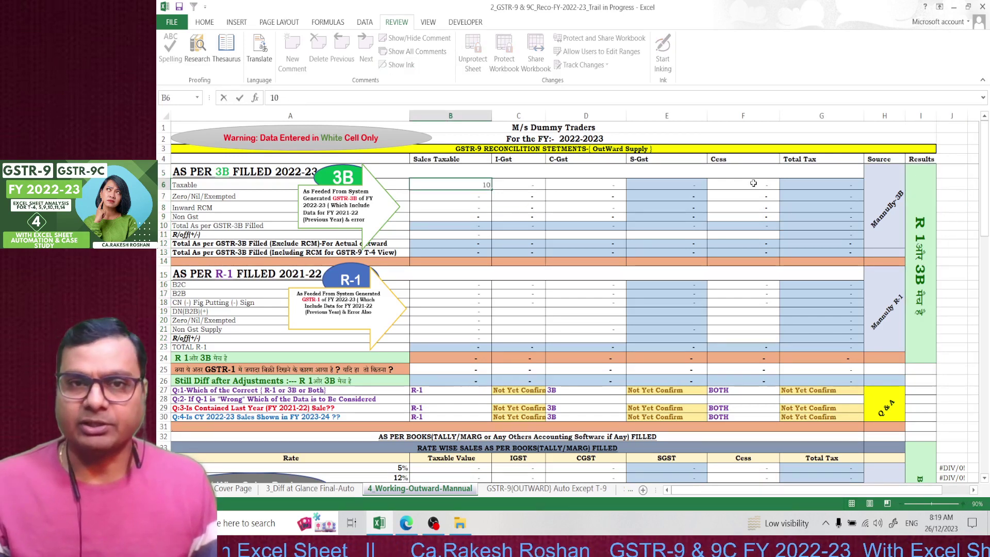
{"action": "key", "text": "ctrl+Return"}
{"action": "key", "text": "Right"}
{"action": "key", "text": "Right"}
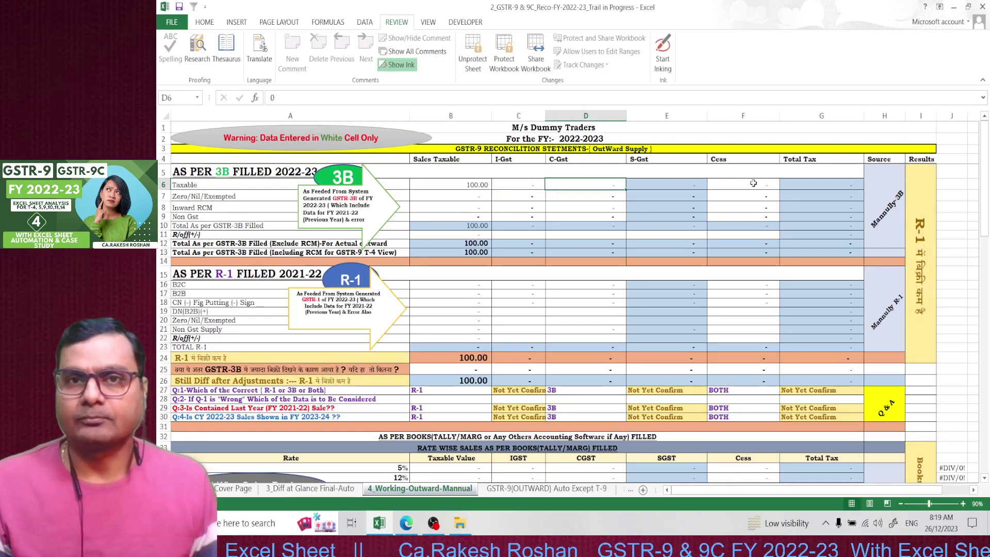
{"action": "type", "text": "9"}
{"action": "key", "text": "ctrl+Return"}
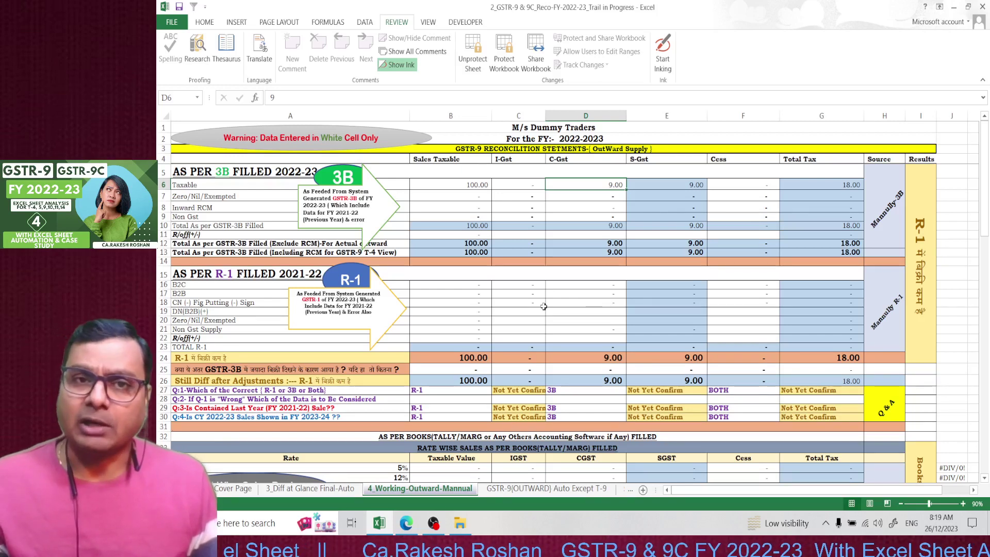
- Enter 100 as Sales Taxable and 9 as C-Gst in the B2C row of the R-1 section
{"action": "left_click", "coordinate": [470, 285]}
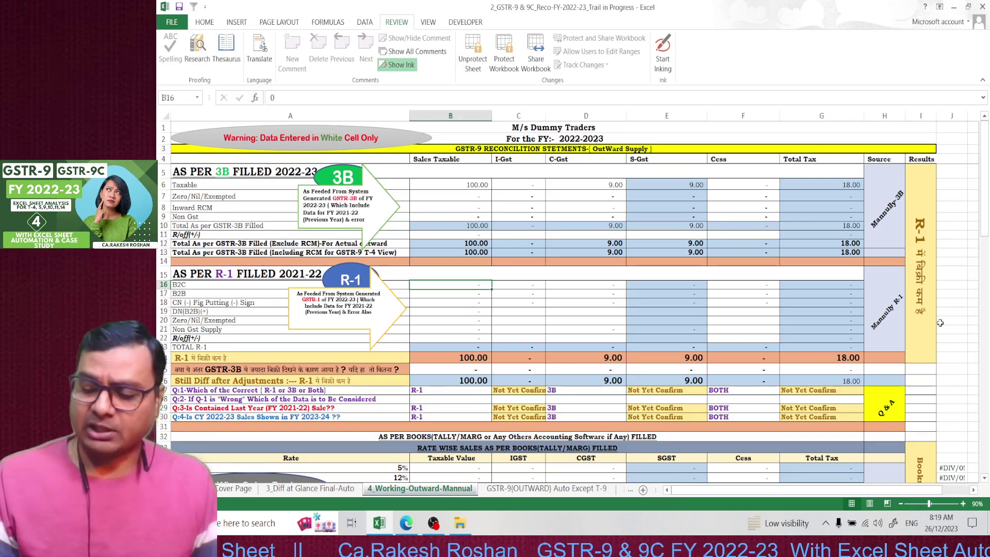
{"action": "type", "text": "100"}
{"action": "key", "text": "Tab"}
{"action": "key", "text": "Tab"}
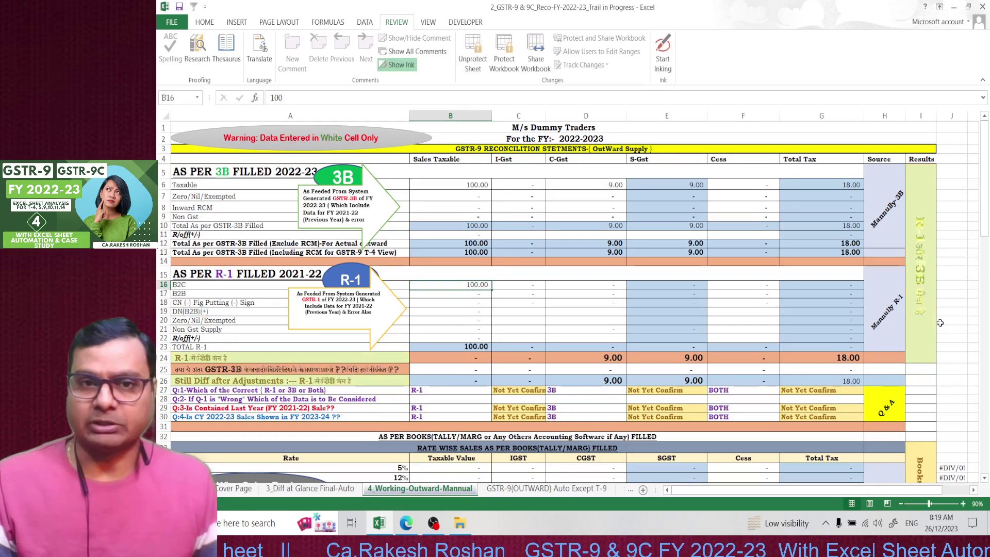
{"action": "type", "text": "9"}
{"action": "key", "text": "Return"}
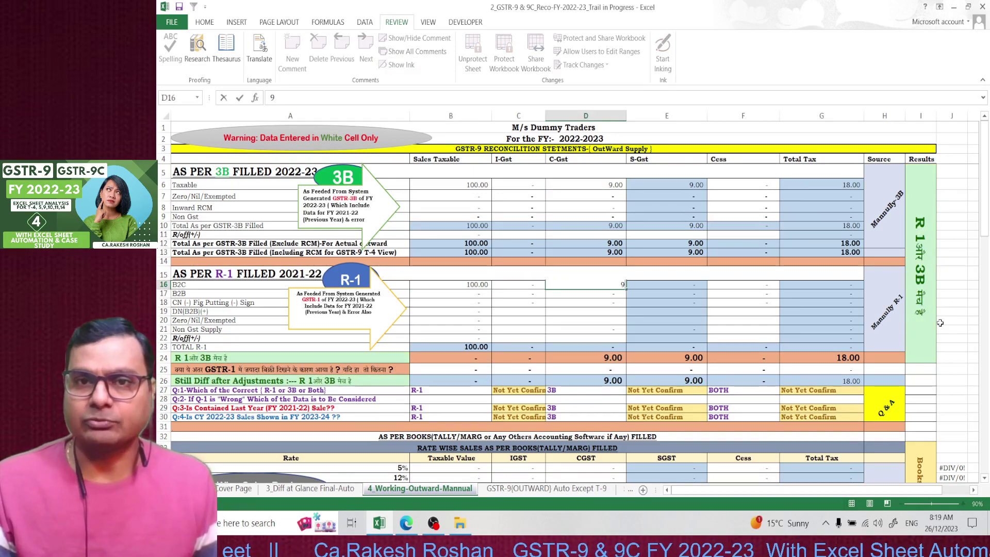
- Answer Q:1 in the Q & A block with Correct for R-1, 3B and BOTH
{"action": "scroll", "coordinate": [954, 296], "scroll_direction": "down", "scroll_amount": 2}
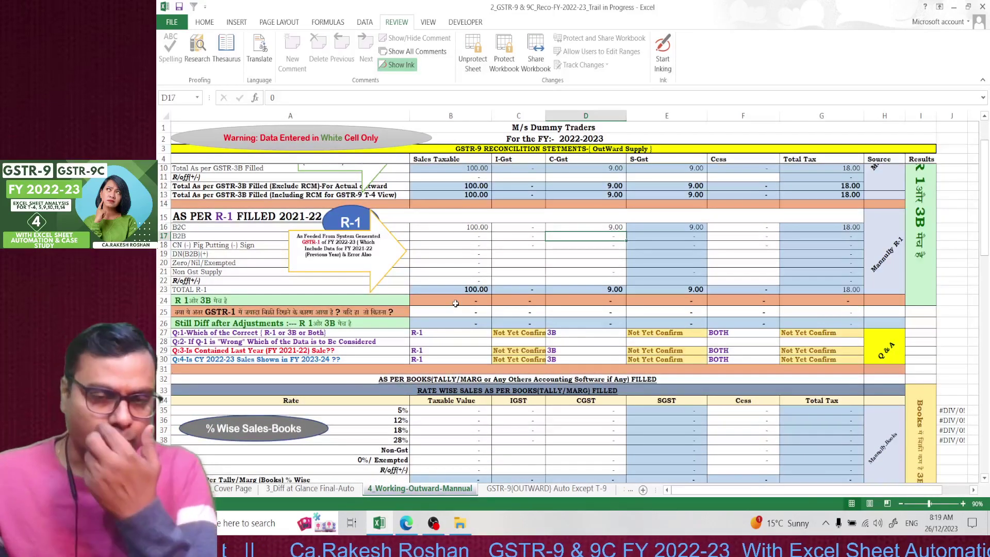
{"action": "left_click", "coordinate": [891, 336]}
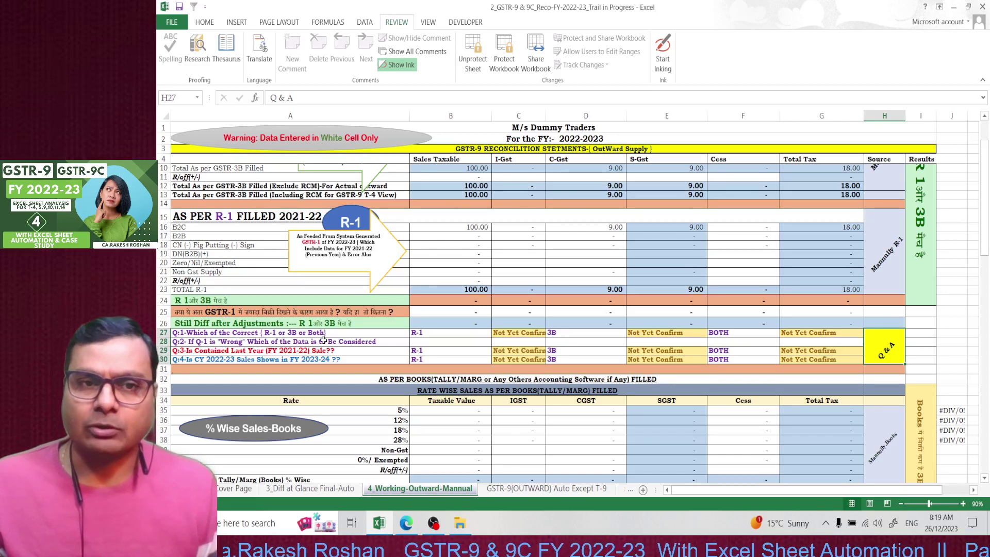
{"action": "left_click", "coordinate": [543, 336]}
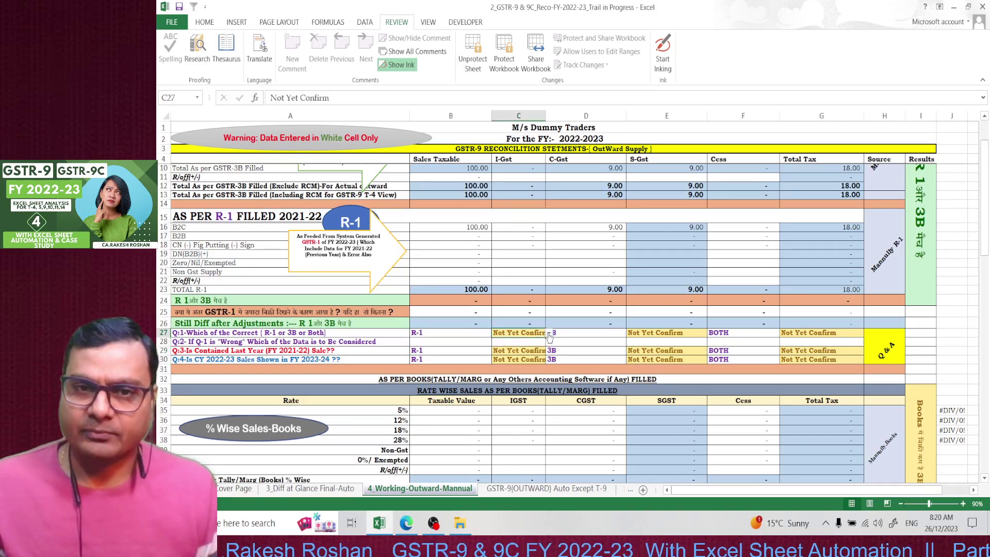
{"action": "left_click", "coordinate": [549, 335]}
{"action": "left_click", "coordinate": [515, 343]}
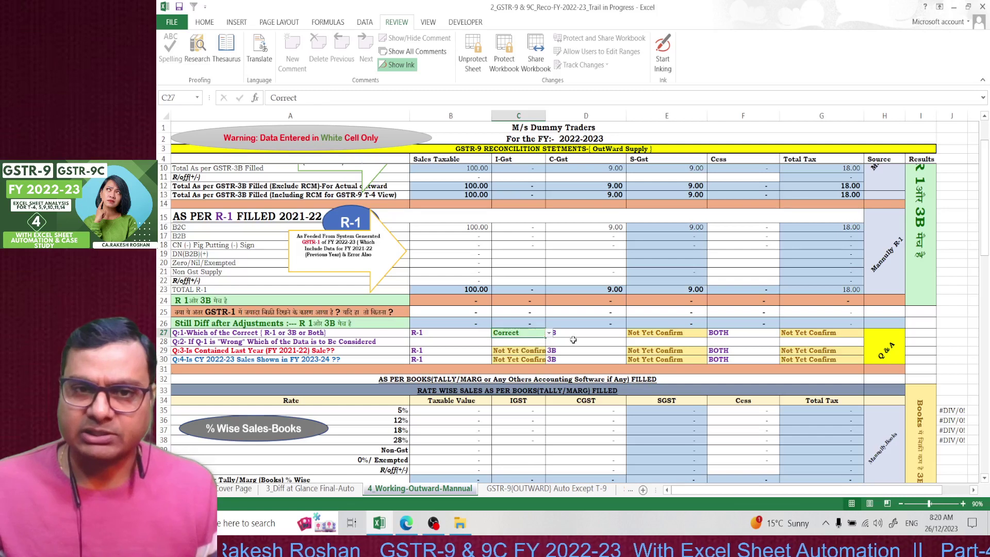
{"action": "left_click", "coordinate": [670, 342]}
{"action": "left_click", "coordinate": [689, 332]}
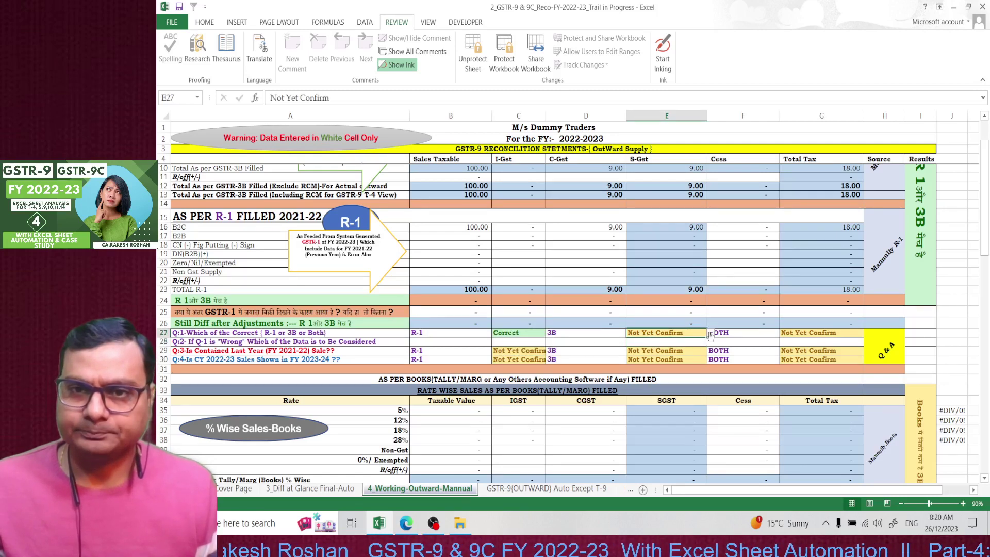
{"action": "left_click", "coordinate": [710, 333]}
{"action": "left_click", "coordinate": [665, 341]}
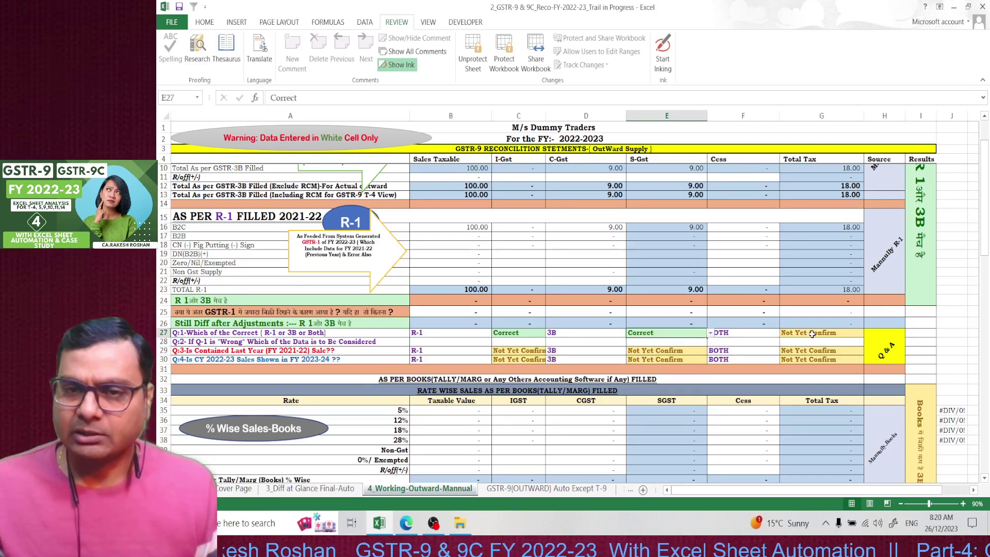
{"action": "left_click", "coordinate": [812, 334]}
{"action": "left_click", "coordinate": [868, 334]}
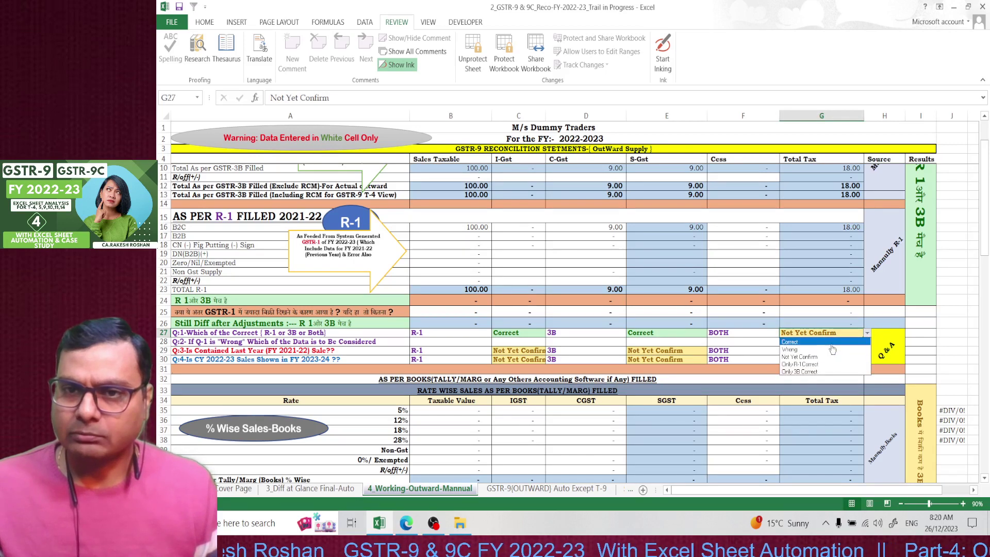
{"action": "left_click", "coordinate": [815, 343]}
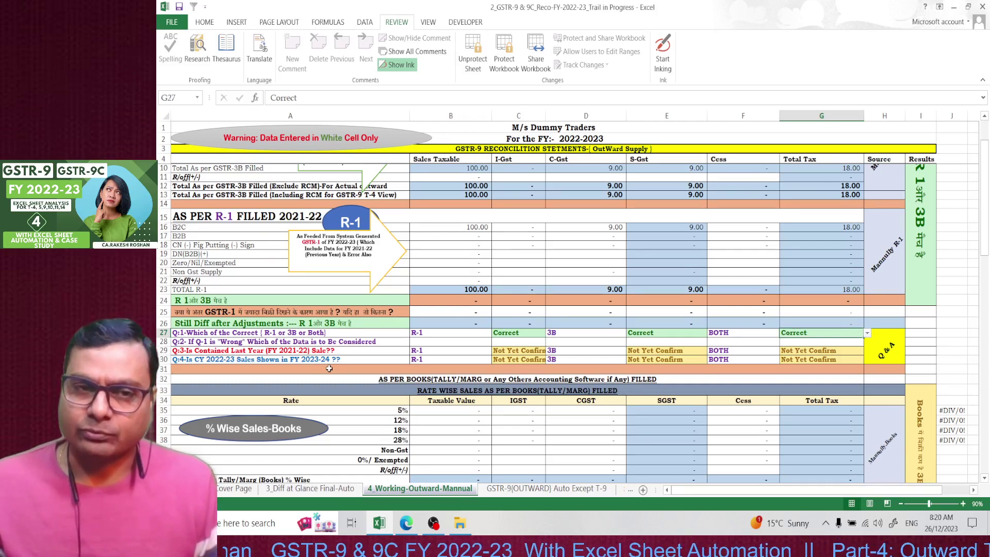
- Answer NO for R-1 in Q:3 on last year's sale and Q:4 on sales shown in FY 2023-24
{"action": "left_click", "coordinate": [538, 351]}
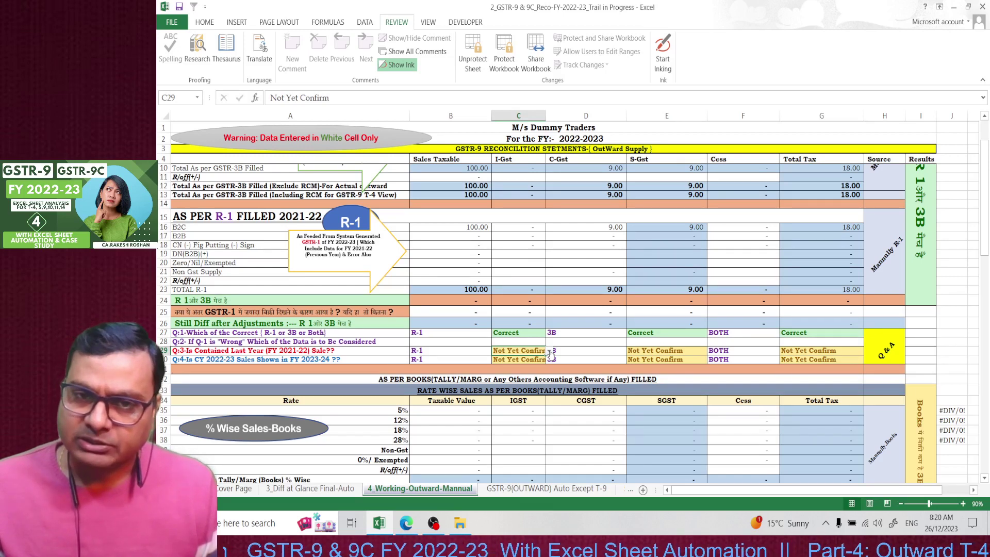
{"action": "left_click", "coordinate": [549, 351]}
{"action": "left_click", "coordinate": [500, 367]}
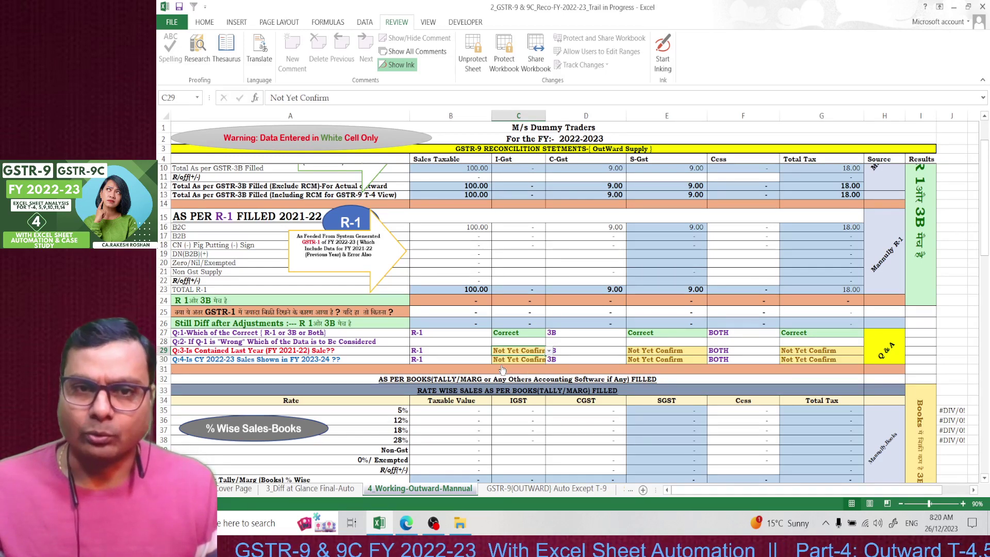
{"action": "left_click", "coordinate": [544, 359]}
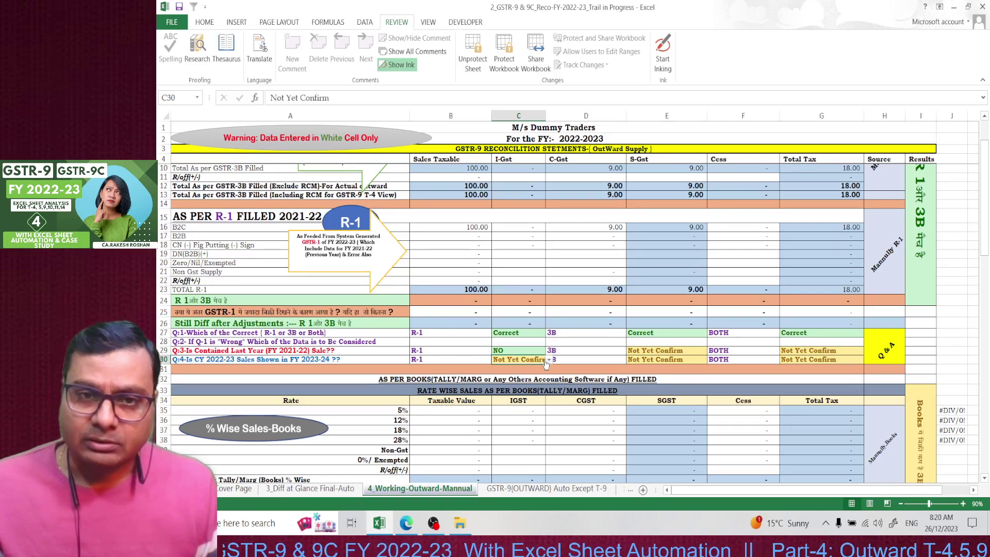
{"action": "left_click", "coordinate": [548, 360]}
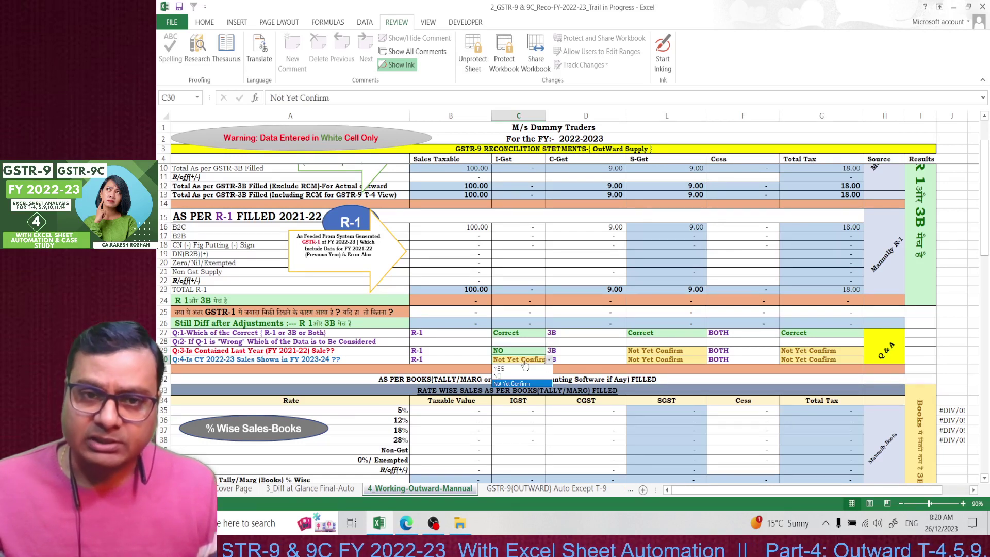
{"action": "left_click", "coordinate": [500, 376]}
- Answer NO for 3B in both Q:3 and Q:4
{"action": "left_click", "coordinate": [667, 351]}
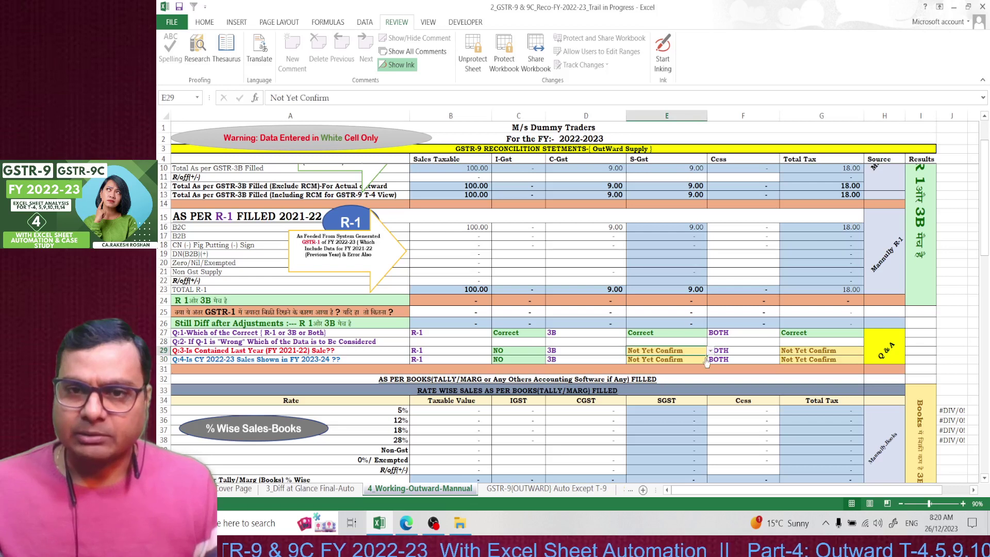
{"action": "left_click", "coordinate": [710, 351]}
{"action": "left_click", "coordinate": [642, 367]}
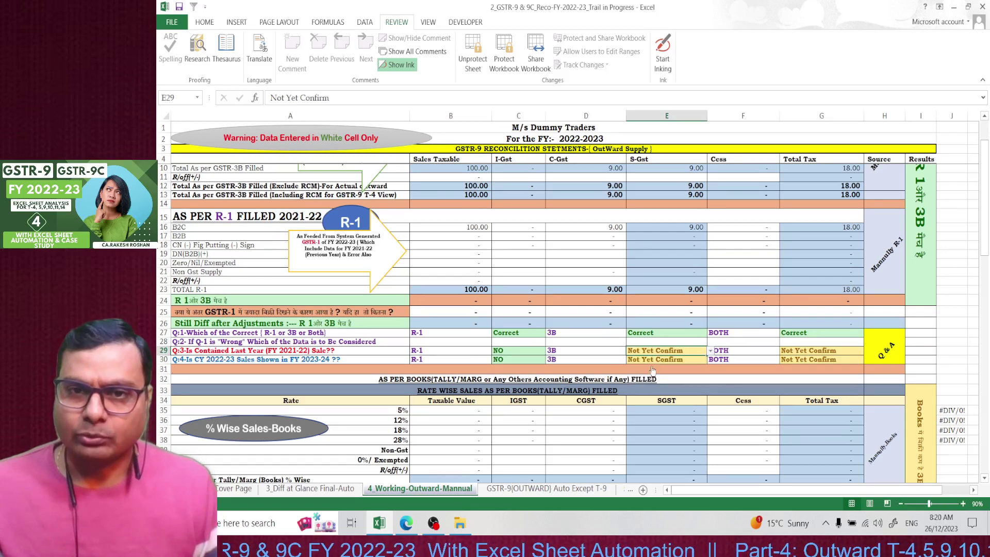
{"action": "left_click", "coordinate": [682, 360]}
{"action": "left_click", "coordinate": [710, 359]}
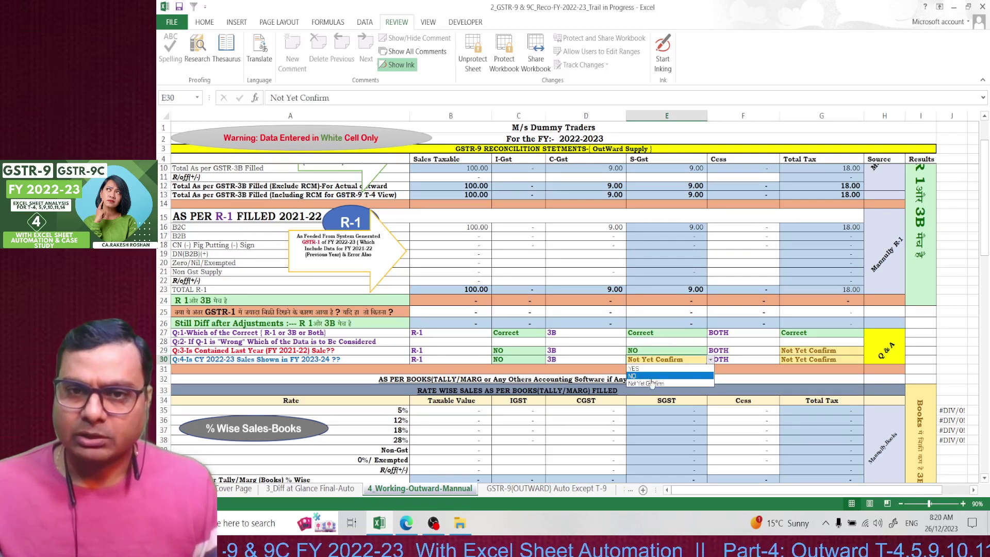
{"action": "left_click", "coordinate": [650, 376]}
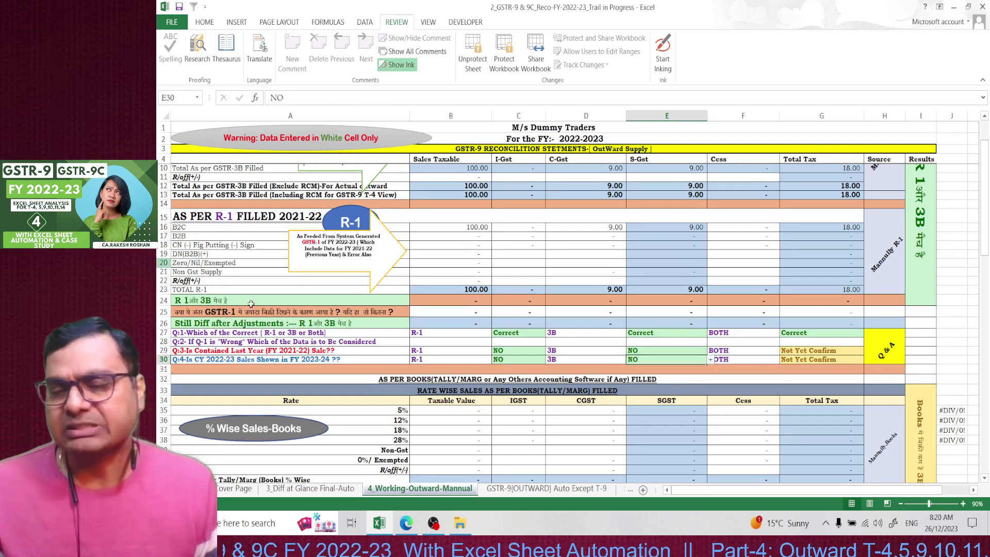
- Answer NO for BOTH in Q:3 and Q:4
{"action": "left_click", "coordinate": [848, 358]}
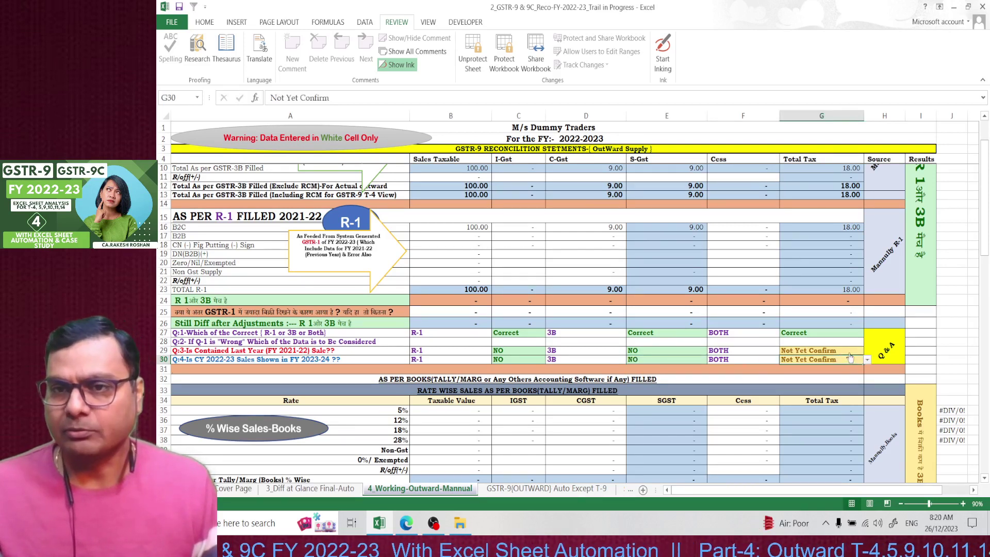
{"action": "left_click", "coordinate": [867, 352]}
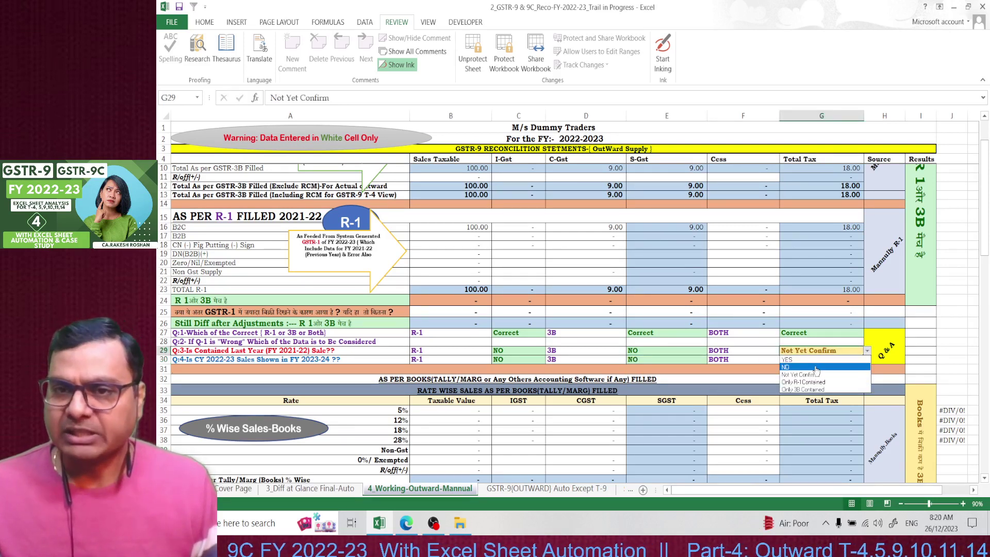
{"action": "left_click", "coordinate": [844, 362]}
{"action": "left_click", "coordinate": [844, 362]}
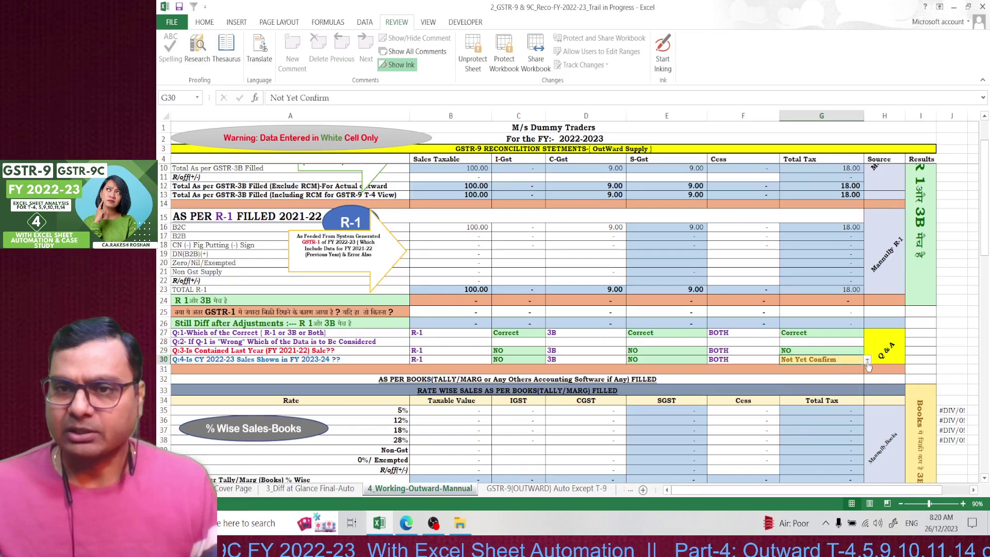
{"action": "left_click", "coordinate": [867, 359]}
{"action": "left_click", "coordinate": [826, 375]}
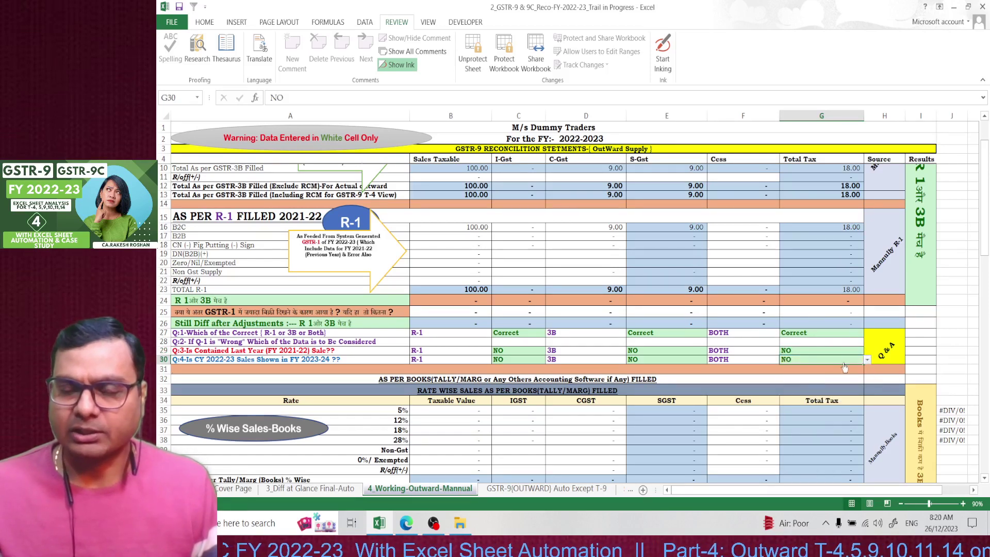
- Enter 100 as Taxable Value and 9 as CGST in the 18% row of the rate-wise books sales, and check the rate formula in J37
{"action": "scroll", "coordinate": [538, 369], "scroll_direction": "down", "scroll_amount": 3}
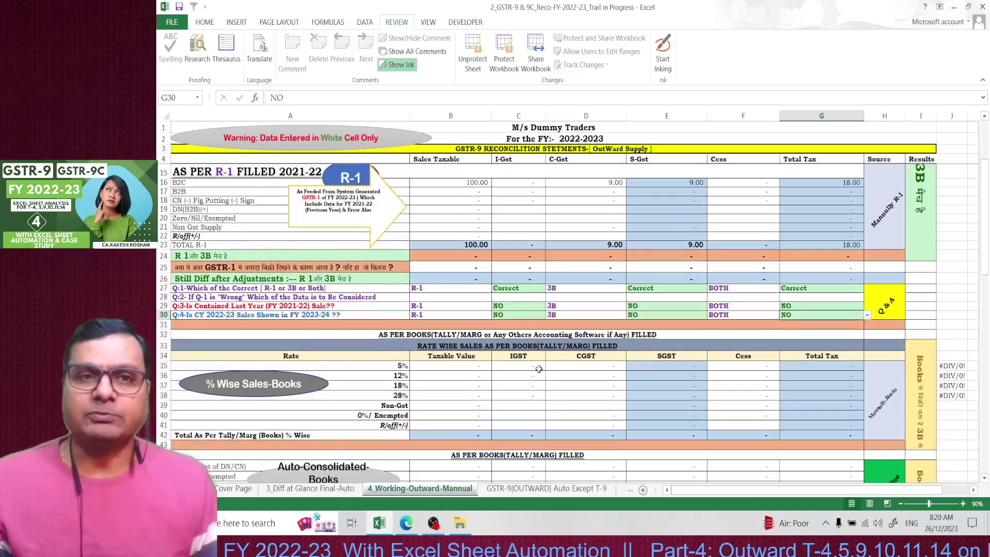
{"action": "left_click", "coordinate": [421, 300]}
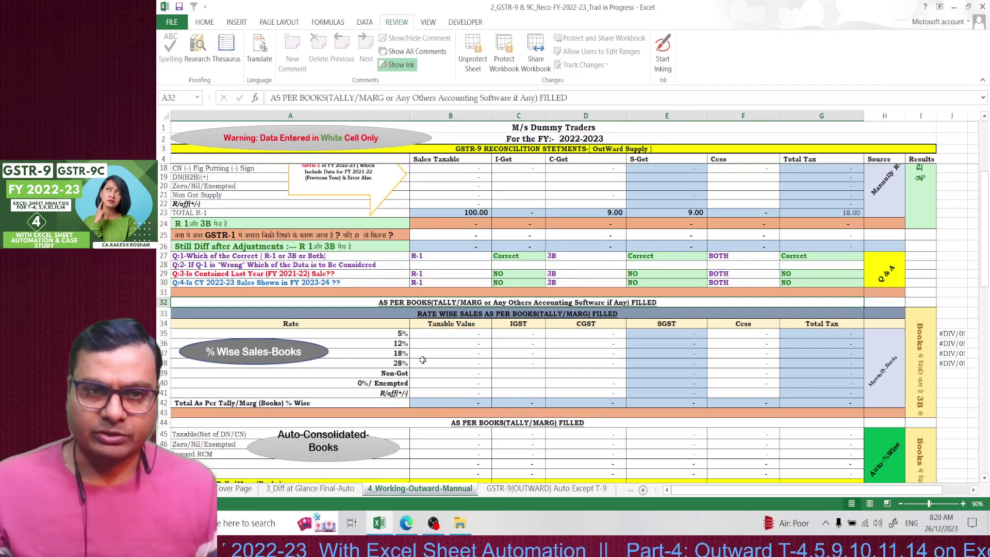
{"action": "left_click", "coordinate": [452, 351]}
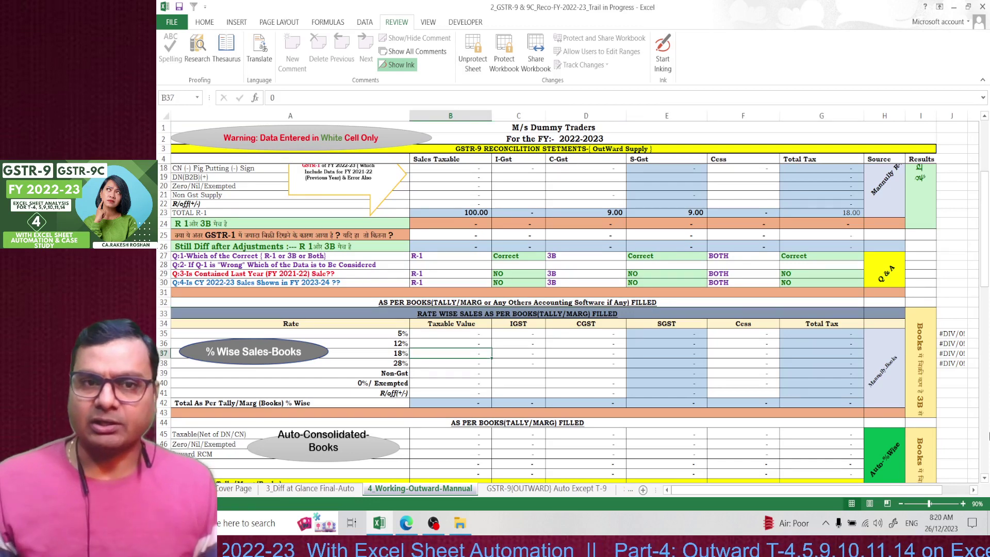
{"action": "type", "text": "100"}
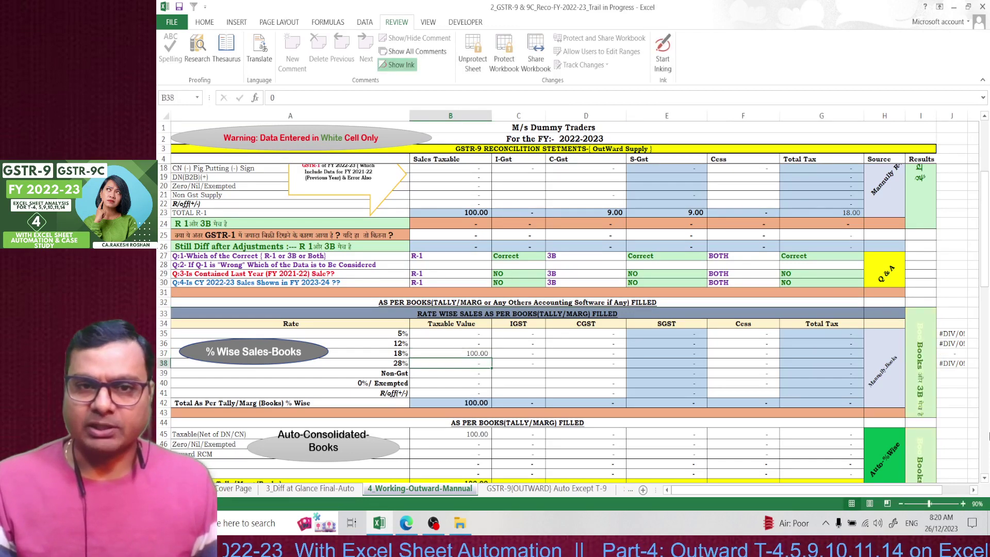
{"action": "key", "text": "Tab"}
{"action": "key", "text": "Tab"}
{"action": "type", "text": "9"}
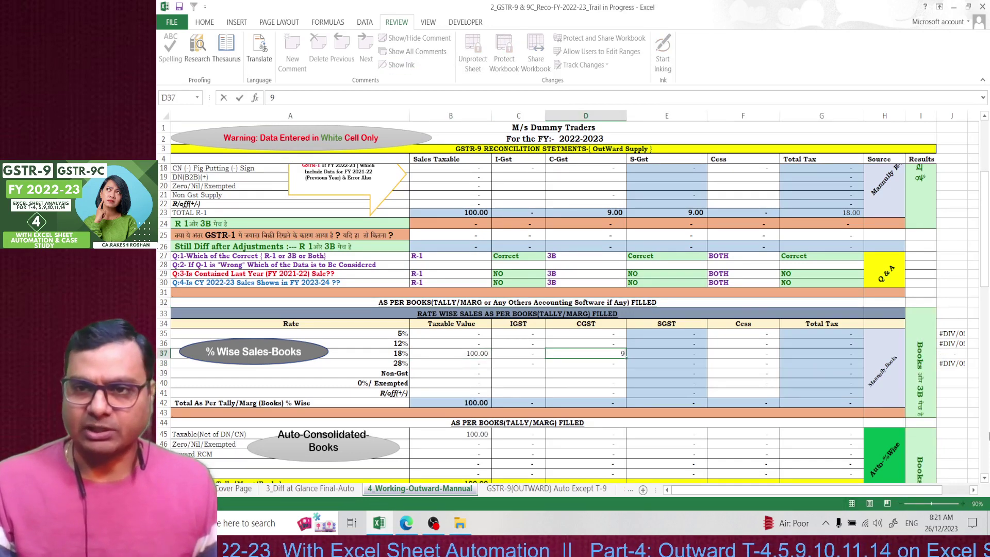
{"action": "key", "text": "Return"}
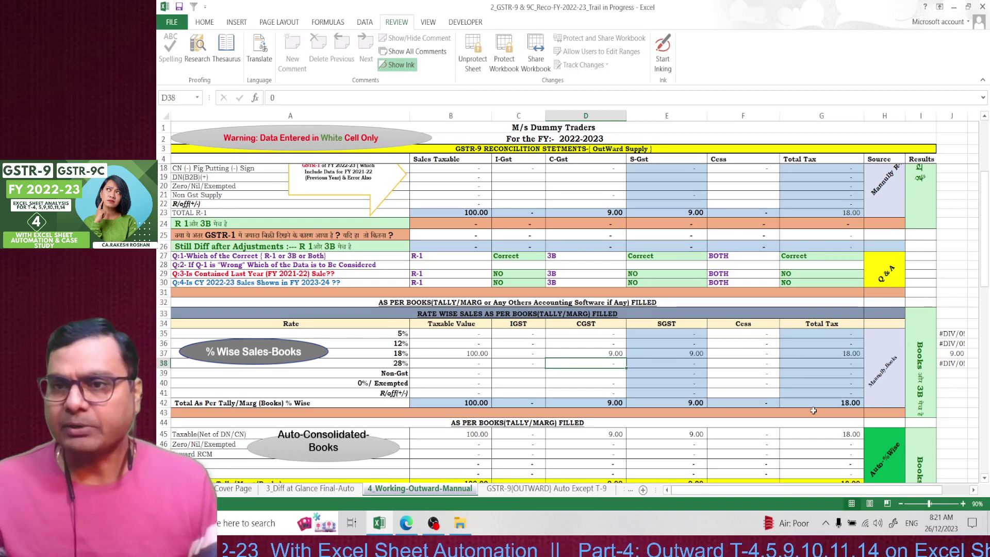
{"action": "left_click", "coordinate": [952, 354]}
{"action": "scroll", "coordinate": [952, 359], "scroll_direction": "right", "scroll_amount": 1}
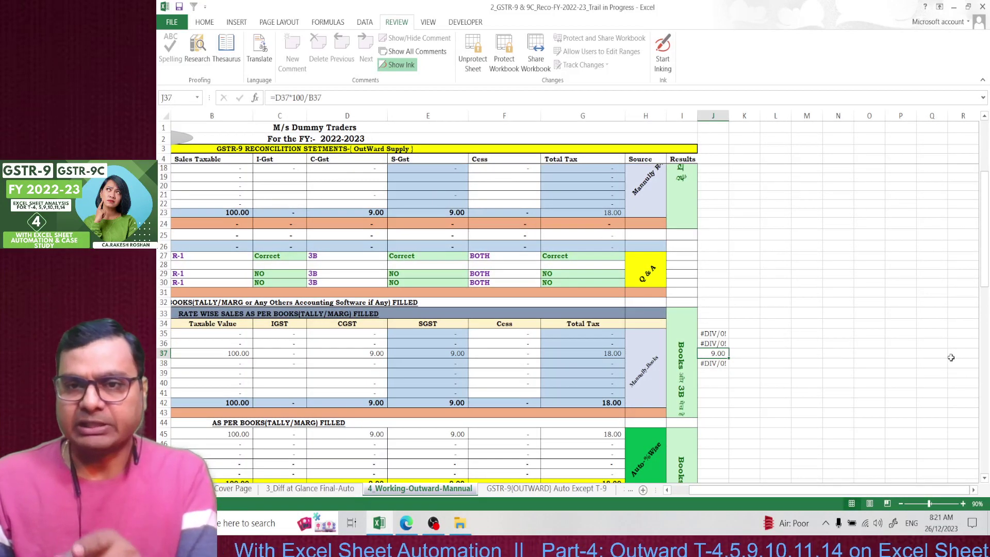
- Review the rate-wise books sales entries from the 18% row down through the Non-GST, exempted and round-off rows
{"action": "key", "text": "Left"}
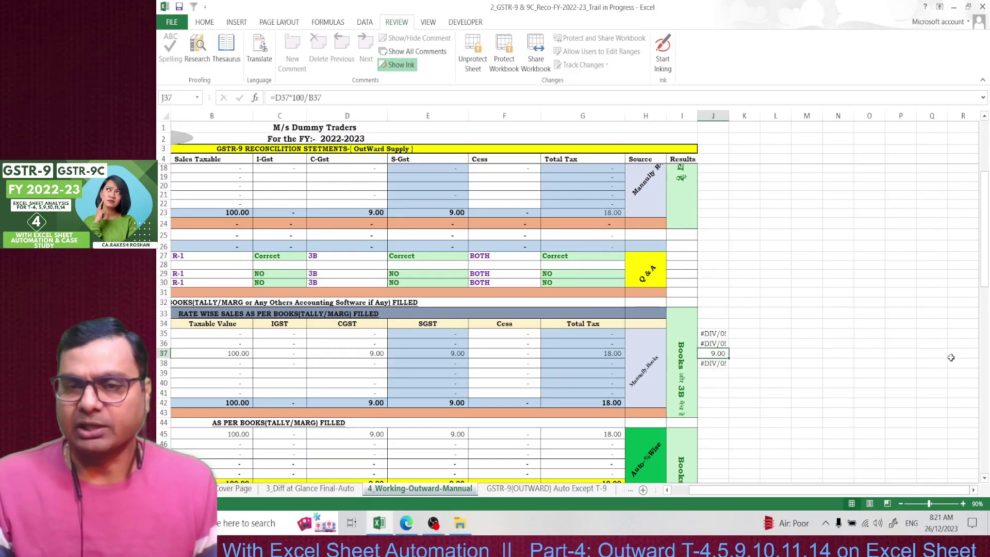
{"action": "key", "text": "Left"}
{"action": "key", "text": "Left"}
{"action": "key", "text": "Left"}
{"action": "key", "text": "Left"}
{"action": "key", "text": "Left"}
{"action": "key", "text": "Left"}
{"action": "key", "text": "Left"}
{"action": "key", "text": "Left"}
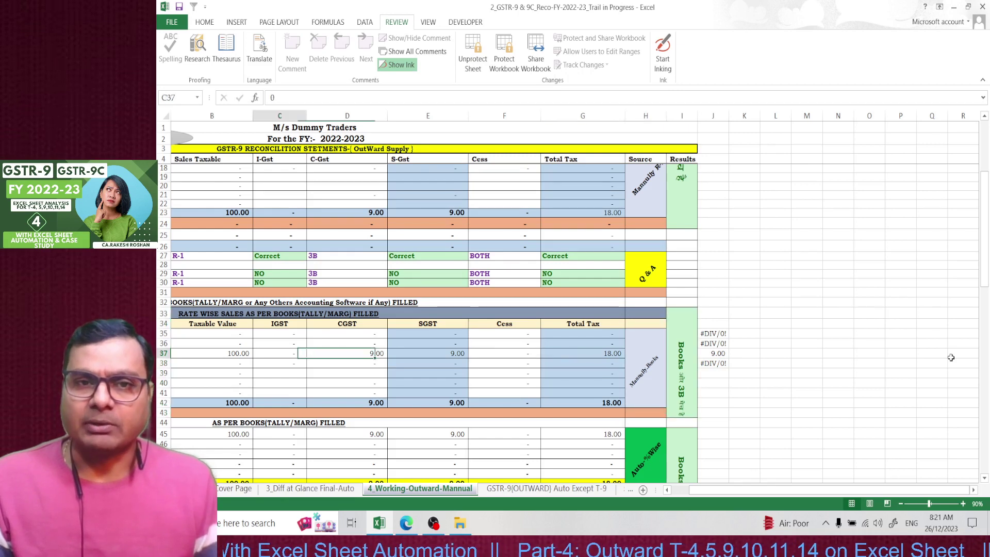
{"action": "key", "text": "Right"}
{"action": "key", "text": "Right"}
{"action": "key", "text": "Left"}
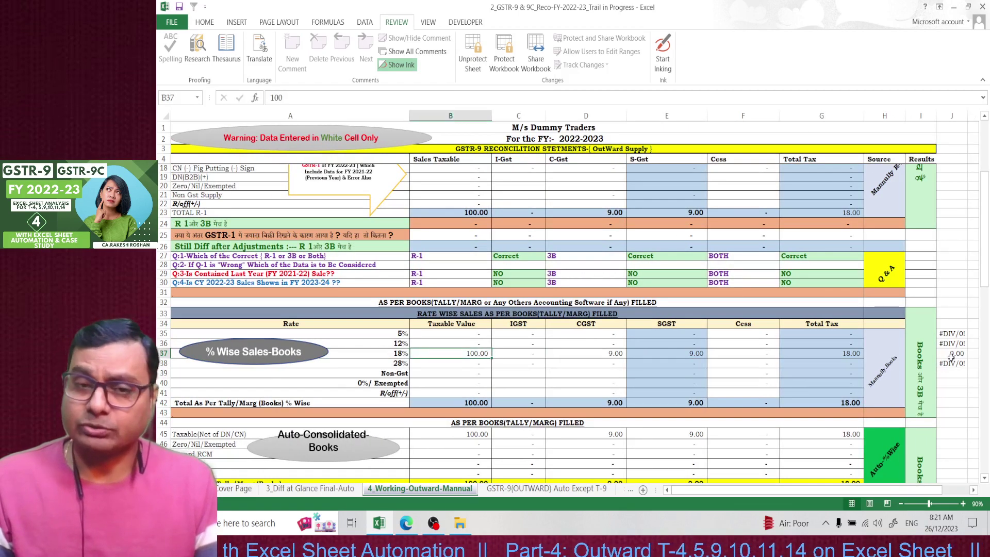
{"action": "key", "text": "Down"}
{"action": "key", "text": "Down"}
{"action": "key", "text": "Down"}
{"action": "key", "text": "Down"}
{"action": "key", "text": "Down"}
{"action": "key", "text": "Down"}
{"action": "key", "text": "Down"}
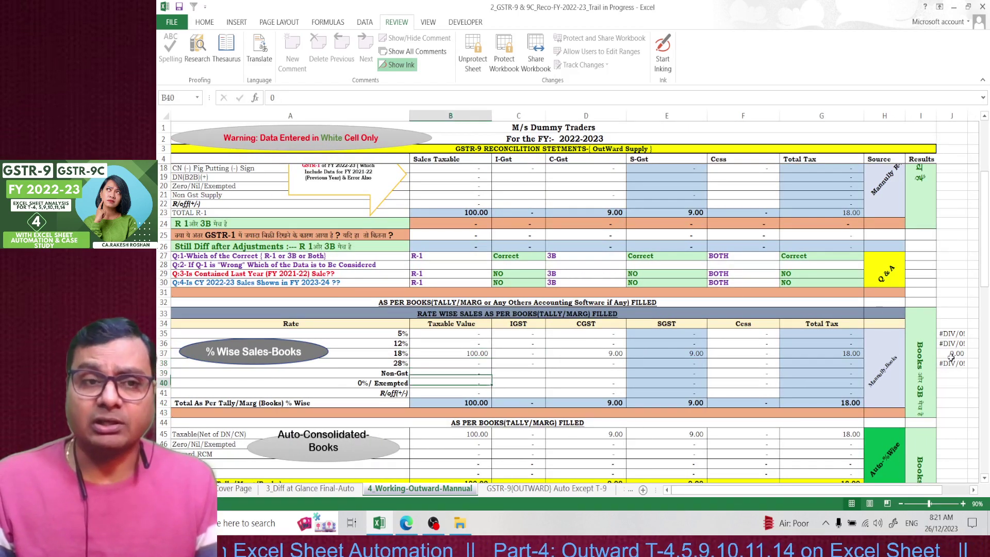
- Examine the auto-consolidated books section and its comparison rows against audit, 3B and R-1
{"action": "key", "text": "Down"}
{"action": "key", "text": "Down"}
{"action": "key", "text": "Down"}
{"action": "key", "text": "Down"}
{"action": "key", "text": "Down"}
{"action": "key", "text": "Down"}
{"action": "key", "text": "Down"}
{"action": "key", "text": "Down"}
{"action": "key", "text": "Down"}
{"action": "key", "text": "Down"}
{"action": "key", "text": "Down"}
{"action": "key", "text": "Down"}
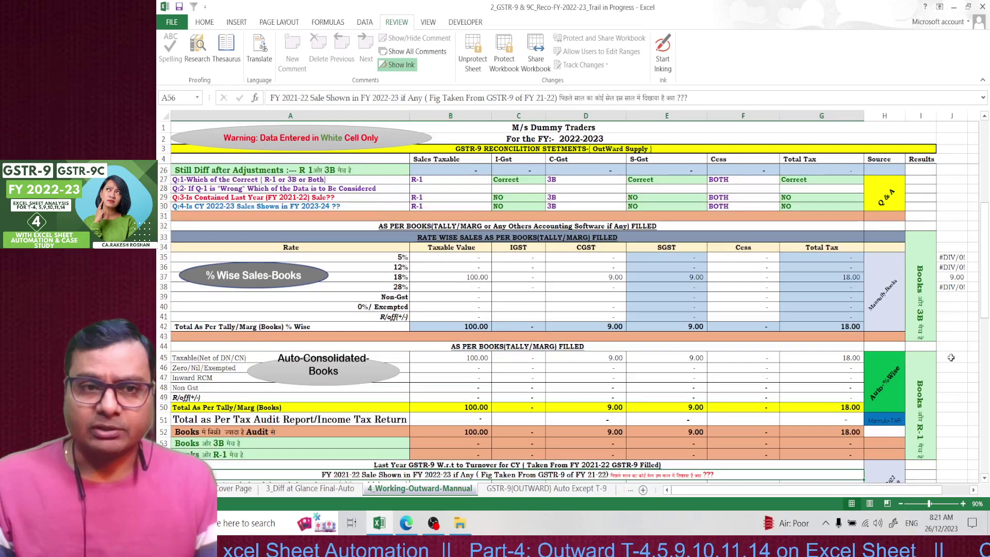
{"action": "key", "text": "Up"}
{"action": "key", "text": "Up"}
{"action": "key", "text": "Right"}
{"action": "key", "text": "Up"}
{"action": "key", "text": "Up"}
{"action": "key", "text": "Up"}
{"action": "key", "text": "Up"}
{"action": "key", "text": "Up"}
{"action": "key", "text": "Up"}
{"action": "key", "text": "Up"}
{"action": "key", "text": "Up"}
{"action": "key", "text": "Up"}
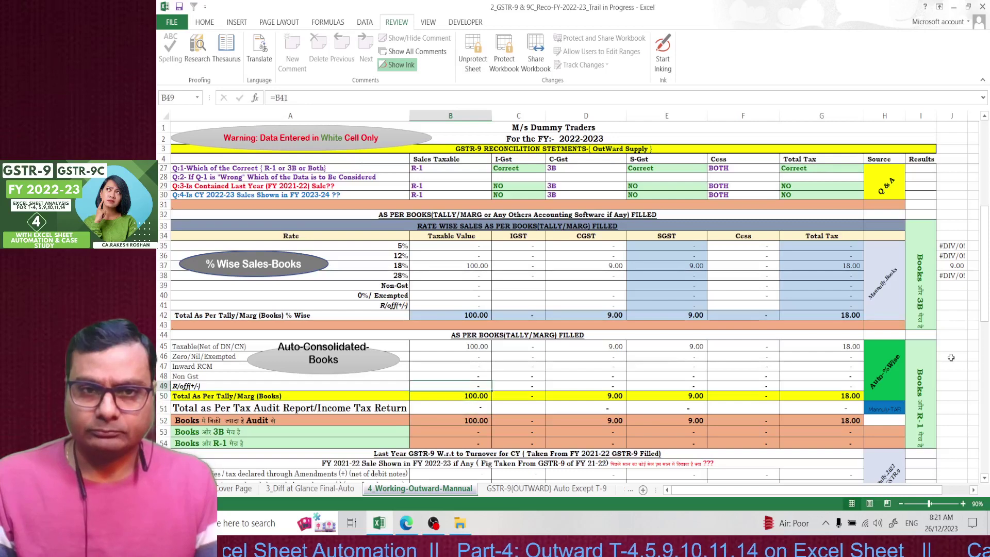
- Look over last year's GSTR-9 rows for Tables 10, 11 and 14 below the books comparison
{"action": "key", "text": "Down"}
{"action": "key", "text": "Down"}
{"action": "key", "text": "Down"}
{"action": "key", "text": "Down"}
{"action": "key", "text": "Down"}
{"action": "key", "text": "Down"}
{"action": "key", "text": "Down"}
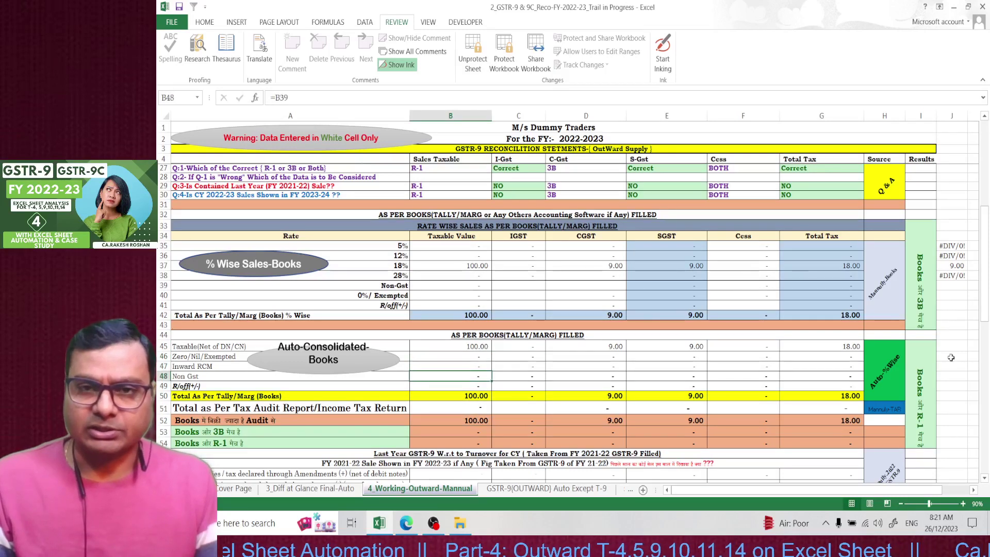
{"action": "key", "text": "Down"}
{"action": "key", "text": "Down"}
{"action": "key", "text": "Down"}
{"action": "key", "text": "Down"}
{"action": "key", "text": "Down"}
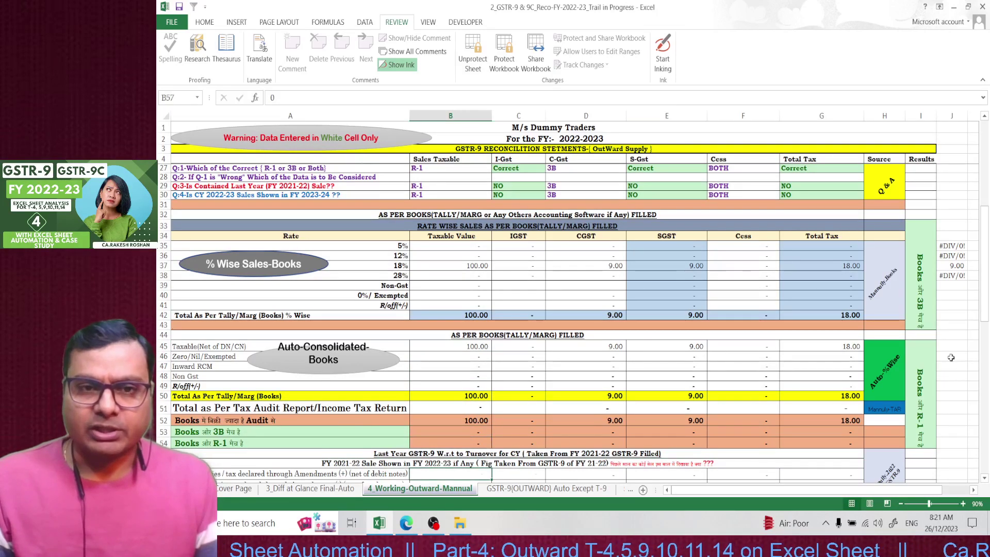
{"action": "scroll", "coordinate": [950, 357], "scroll_direction": "down", "scroll_amount": 2}
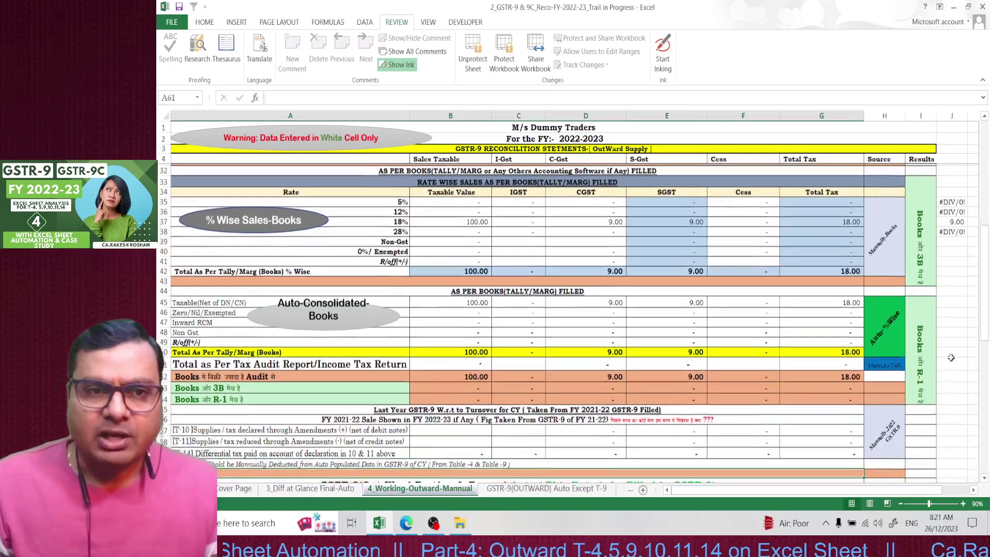
{"action": "key", "text": "Down"}
{"action": "key", "text": "Down"}
- Enter 100 as Sales Taxable and 9 as CGST in the Total as Per Tax Audit Report/Income Tax Return row
{"action": "key", "text": "Up"}
{"action": "key", "text": "Up"}
{"action": "key", "text": "Up"}
{"action": "key", "text": "Up"}
{"action": "key", "text": "Up"}
{"action": "key", "text": "Up"}
{"action": "key", "text": "Up"}
{"action": "key", "text": "Up"}
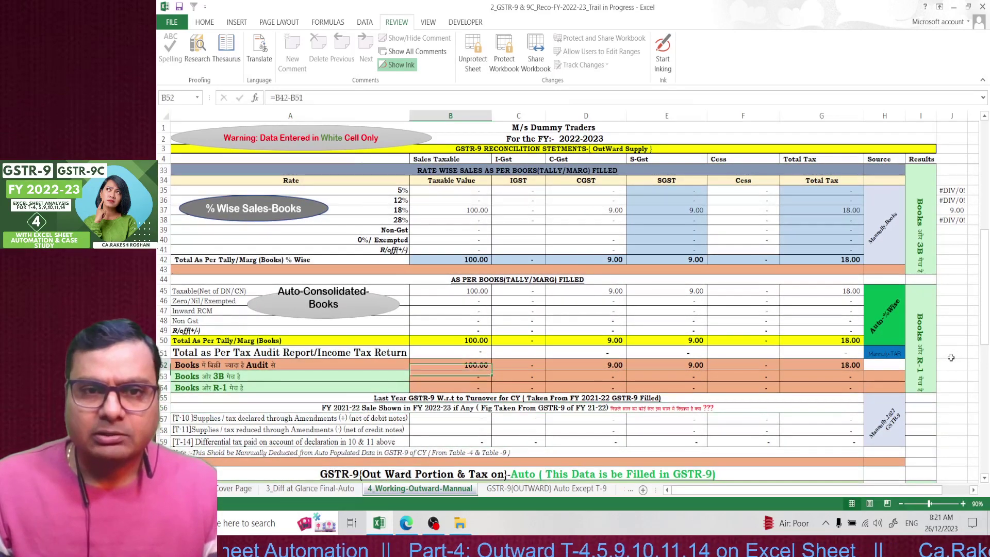
{"action": "type", "text": "100"}
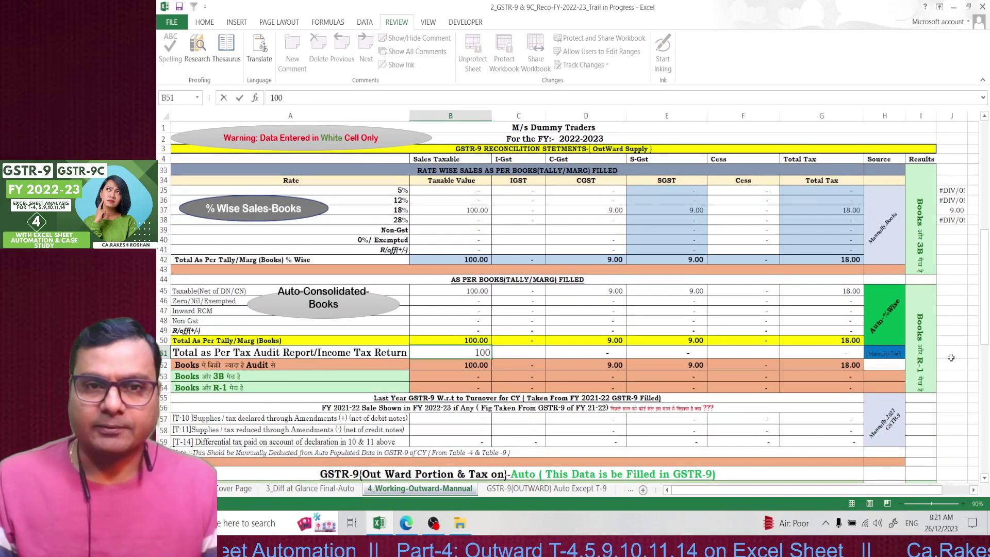
{"action": "key", "text": "Tab"}
{"action": "key", "text": "Tab"}
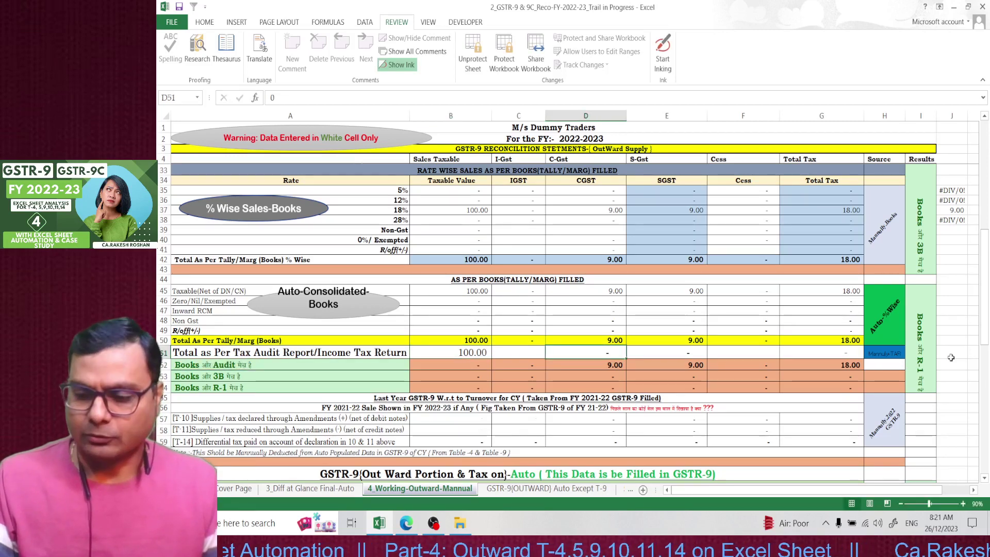
{"action": "type", "text": "9"}
{"action": "key", "text": "Return"}
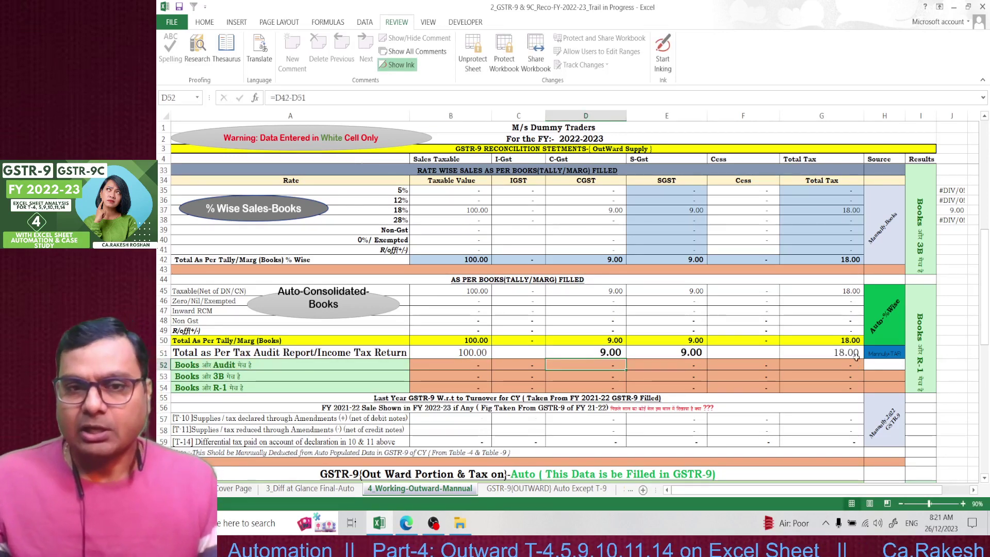
- On the 3_Diff at Glance Final-Auto sheet, compare books, audit and GSTR-9 turnover and CGST, and check the DRC-03 outward difference formula
{"action": "scroll", "coordinate": [593, 335], "scroll_direction": "up", "scroll_amount": 3}
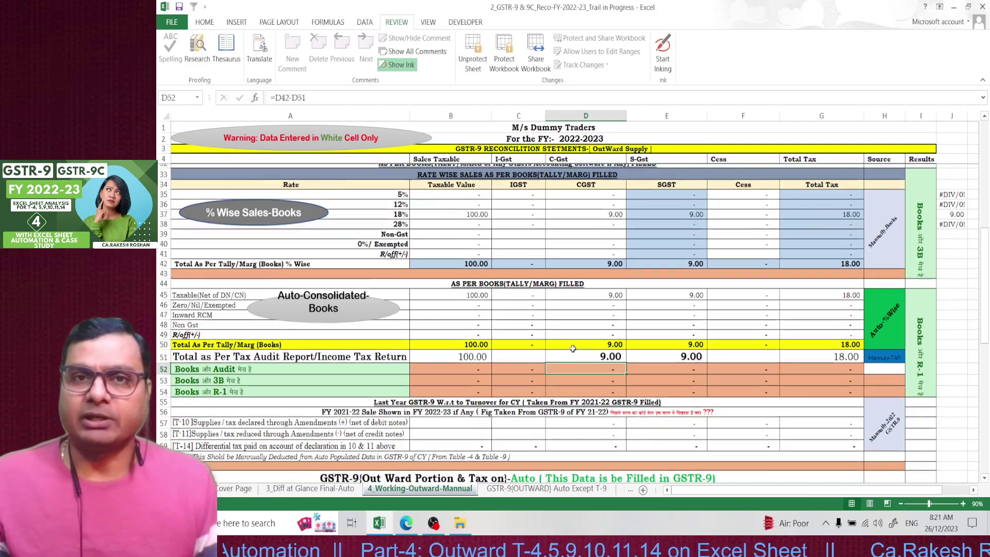
{"action": "scroll", "coordinate": [572, 348], "scroll_direction": "up", "scroll_amount": 2}
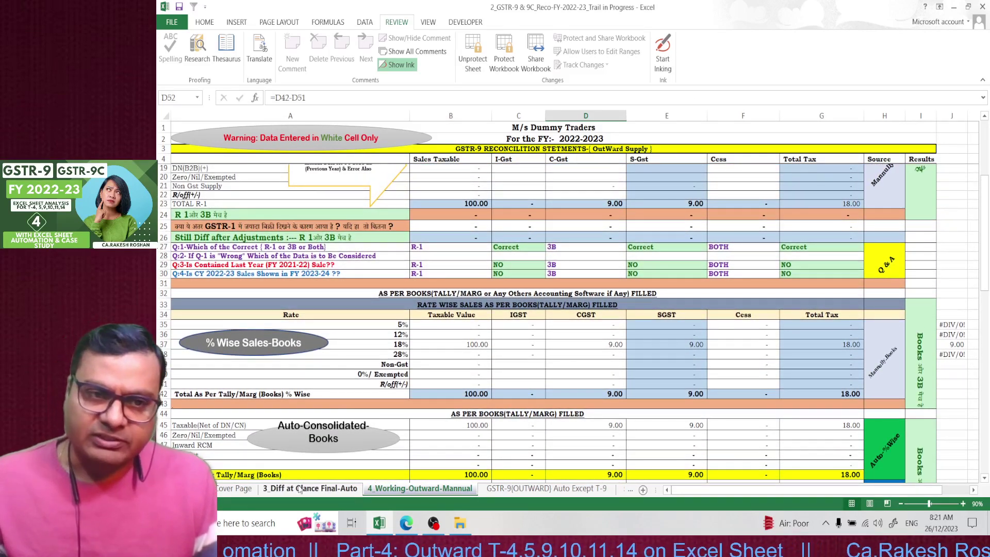
{"action": "left_click", "coordinate": [308, 488]}
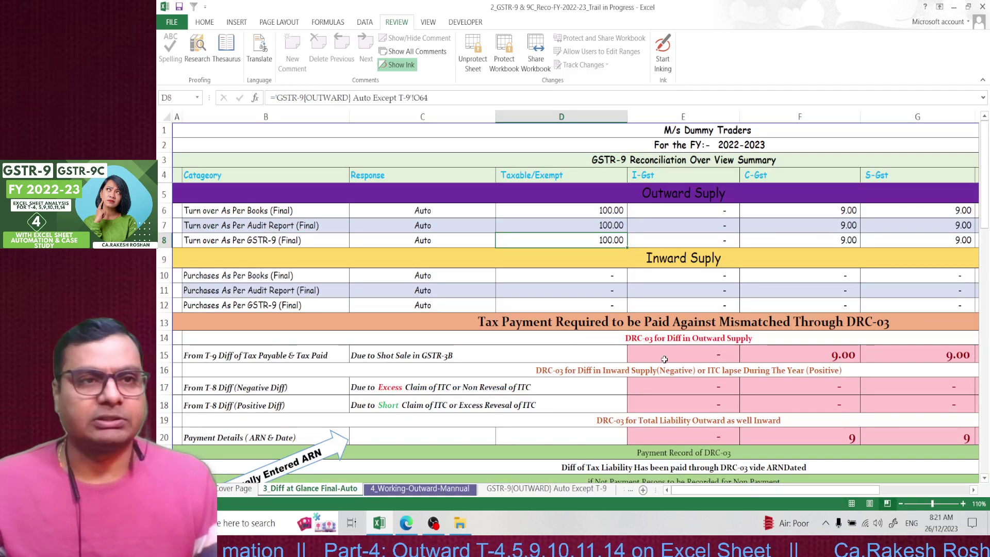
{"action": "left_click", "coordinate": [606, 211]}
{"action": "left_click", "coordinate": [603, 228]}
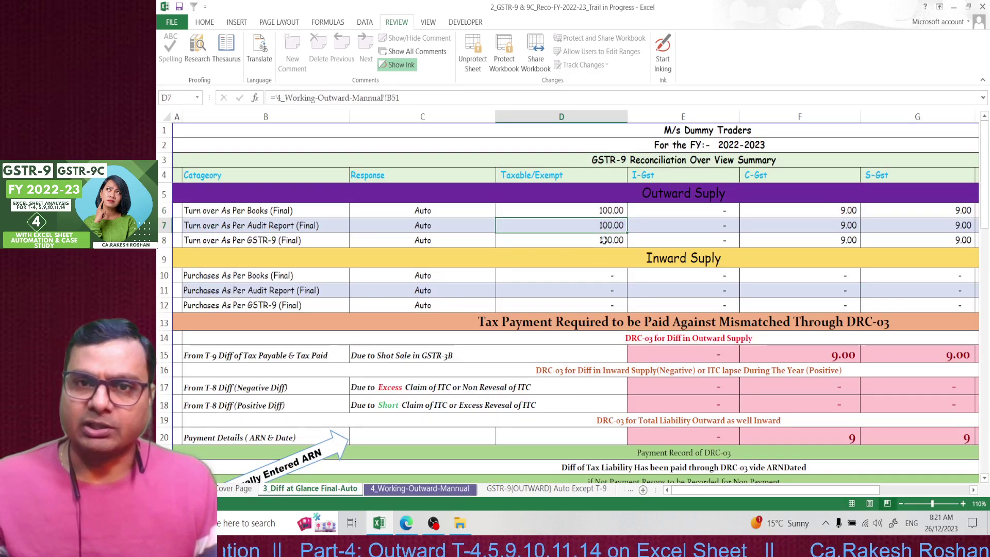
{"action": "left_click", "coordinate": [604, 240]}
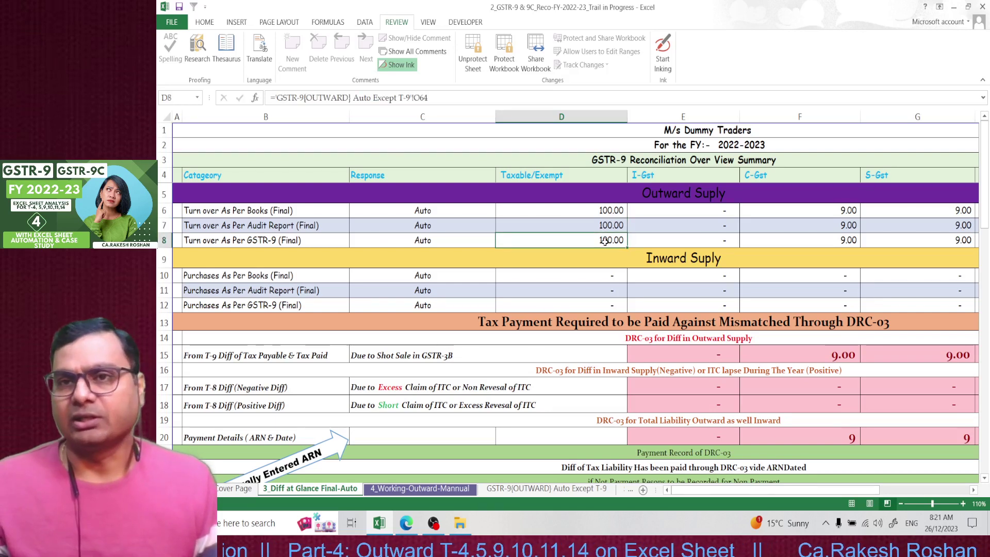
{"action": "left_click", "coordinate": [844, 211]}
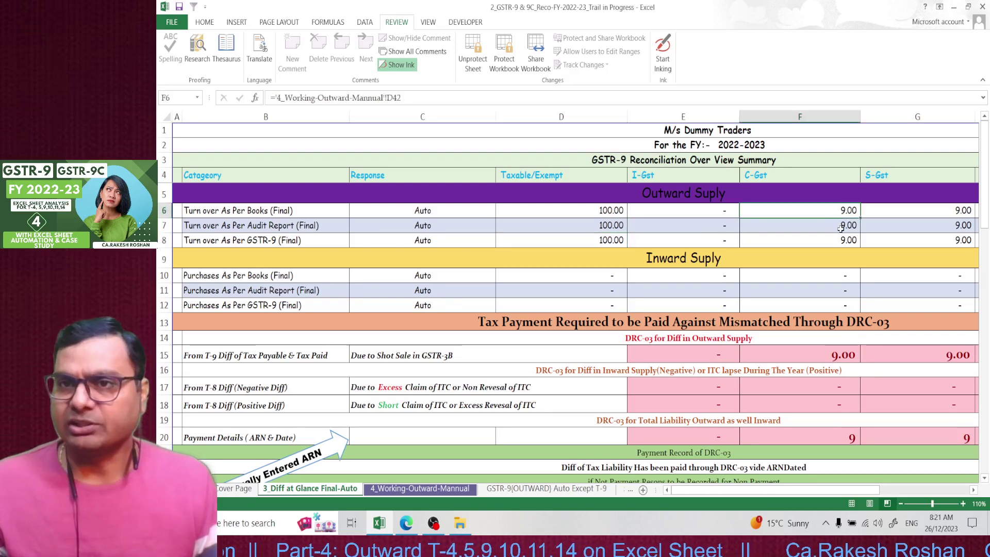
{"action": "left_click", "coordinate": [840, 227]}
{"action": "left_click", "coordinate": [841, 240]}
{"action": "scroll", "coordinate": [815, 263], "scroll_direction": "down", "scroll_amount": 1}
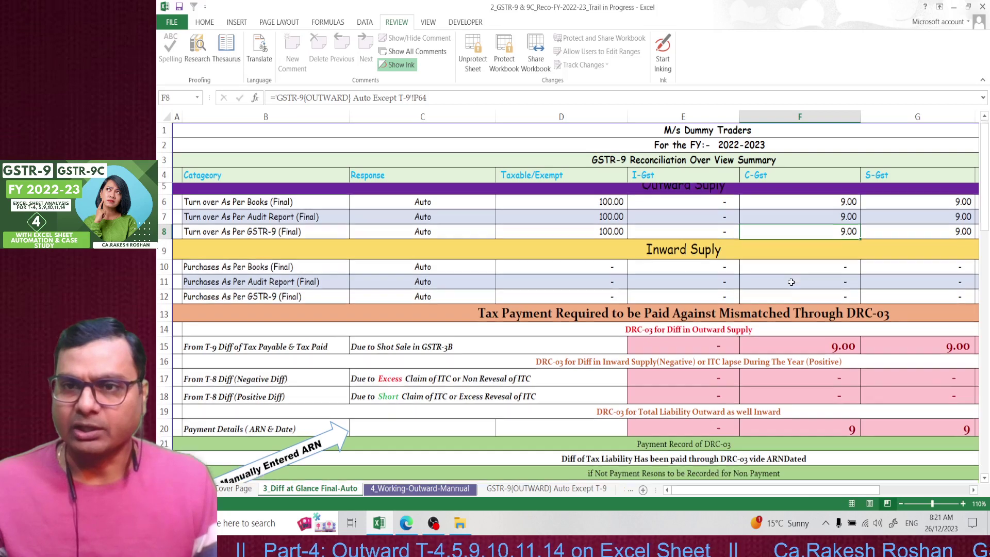
{"action": "scroll", "coordinate": [791, 282], "scroll_direction": "up", "scroll_amount": 1}
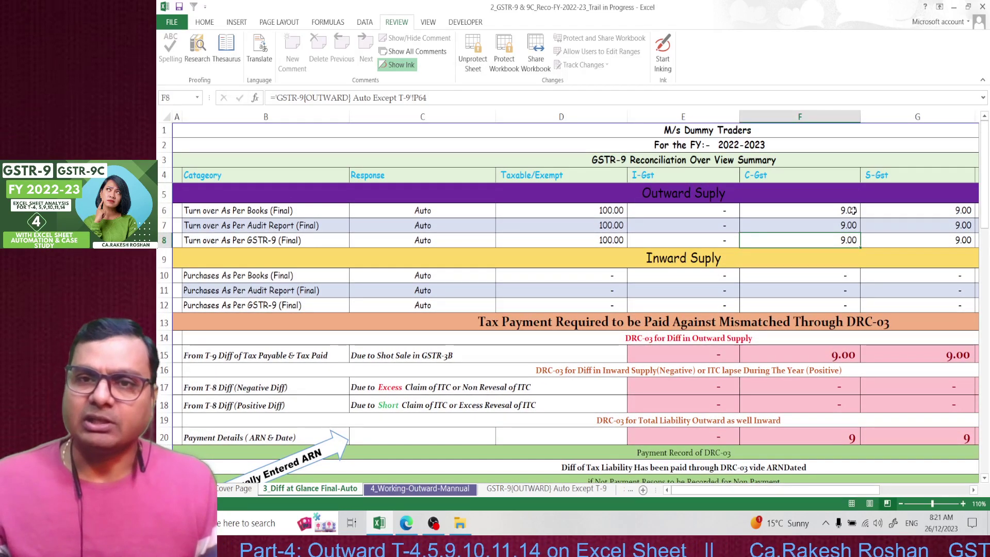
{"action": "left_click", "coordinate": [835, 356]}
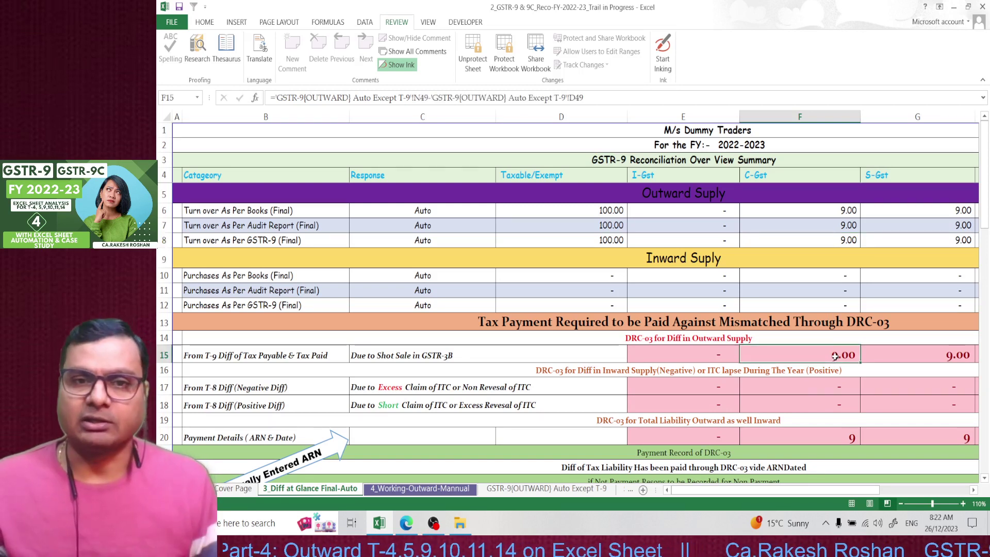
- On the GSTR-9(OUTWARD) Auto Except T-9 sheet, compare Table 4's auto-populated figures with the final figures for unregistered supplies
{"action": "left_click", "coordinate": [559, 489]}
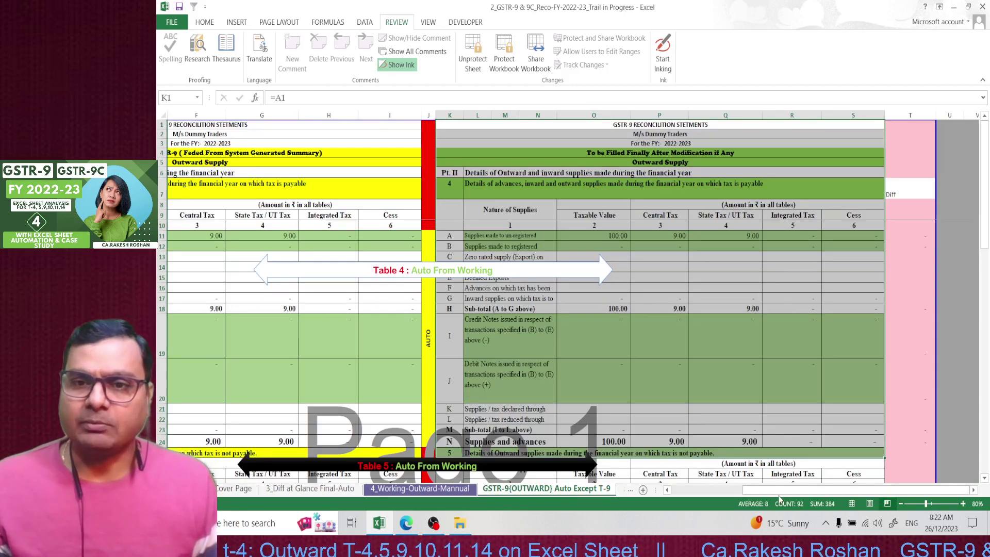
{"action": "left_click_drag", "start_coordinate": [745, 490], "coordinate": [686, 493]}
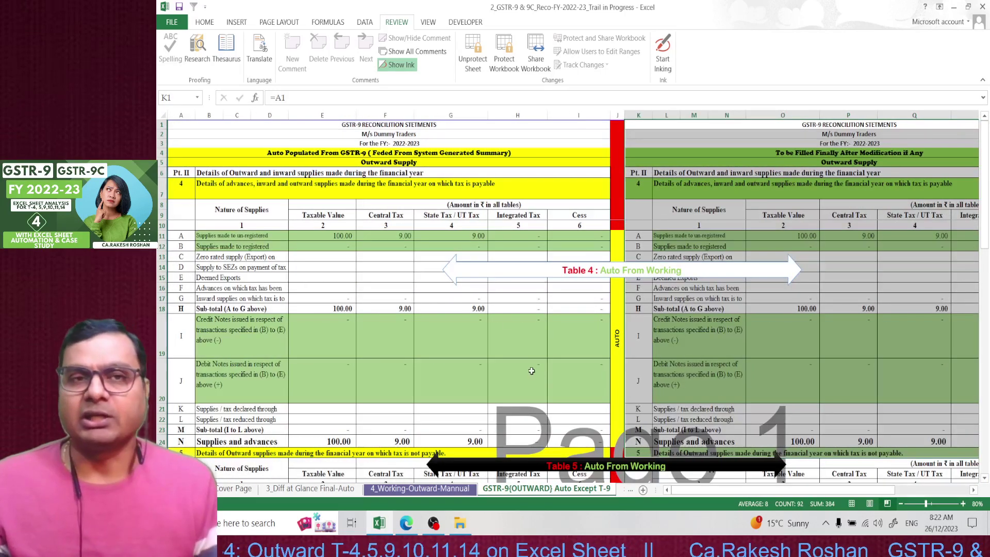
{"action": "left_click_drag", "start_coordinate": [464, 125], "coordinate": [444, 451]}
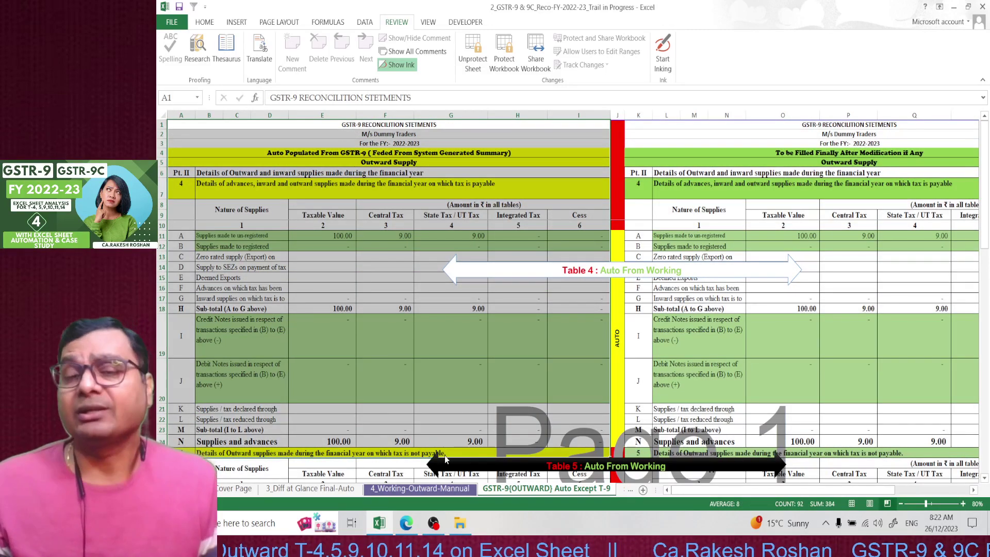
{"action": "left_click_drag", "start_coordinate": [765, 123], "coordinate": [760, 435]}
{"action": "left_click", "coordinate": [337, 235]}
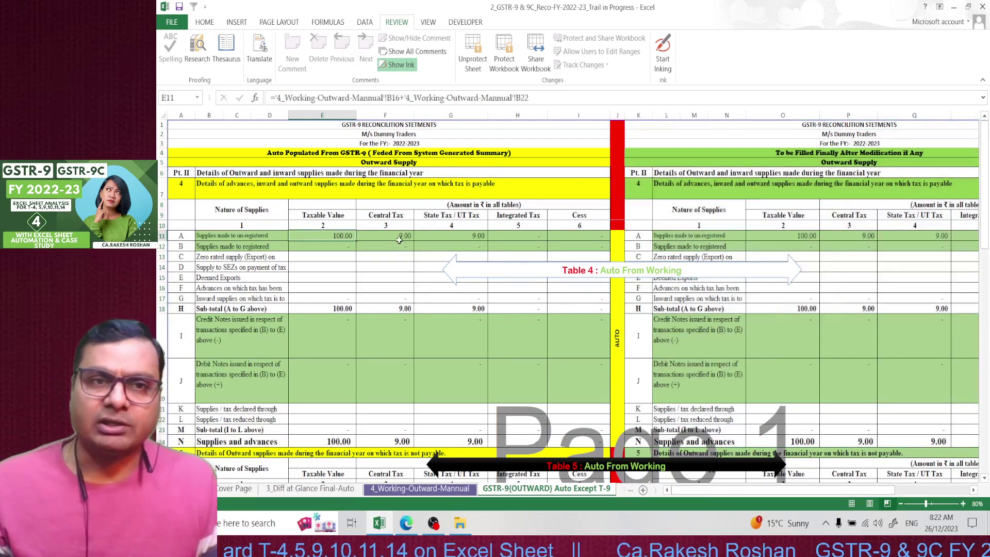
{"action": "left_click", "coordinate": [401, 235]}
{"action": "left_click", "coordinate": [466, 235]}
{"action": "left_click", "coordinate": [803, 235]}
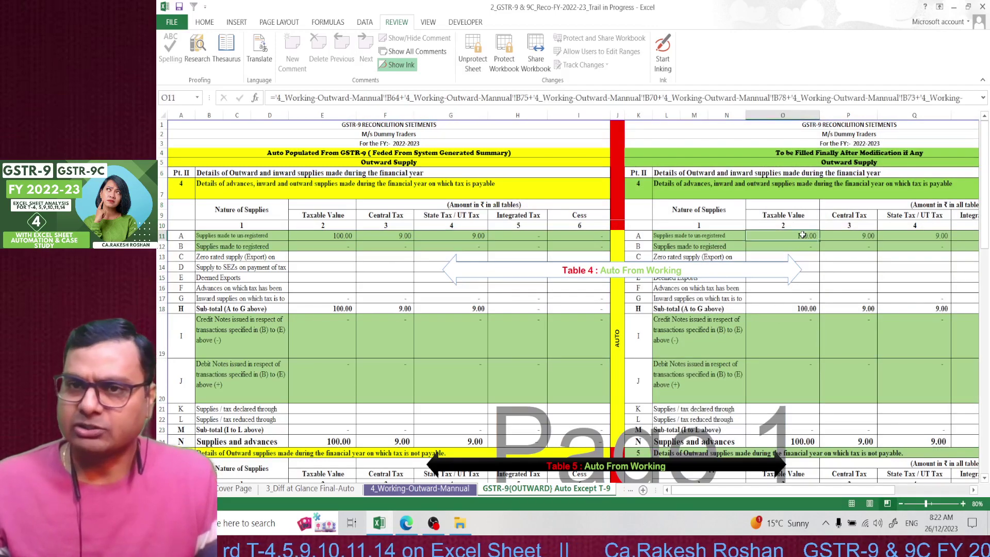
- Enter 9 as tax payable for both Central Tax and State/UT Tax in Table 9 of the auto-populated GSTR-9 section
{"action": "scroll", "coordinate": [629, 315], "scroll_direction": "down", "scroll_amount": 10}
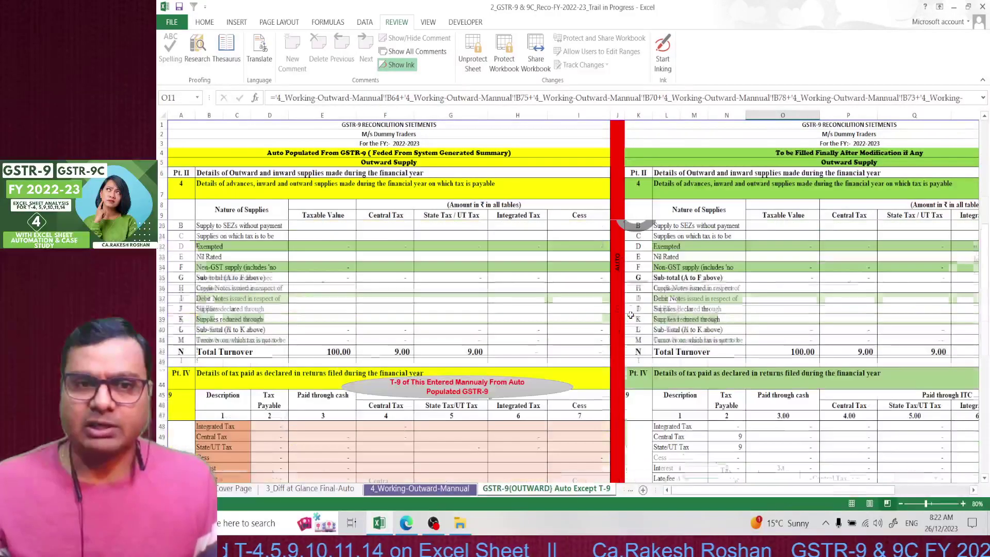
{"action": "scroll", "coordinate": [630, 313], "scroll_direction": "down", "scroll_amount": 2}
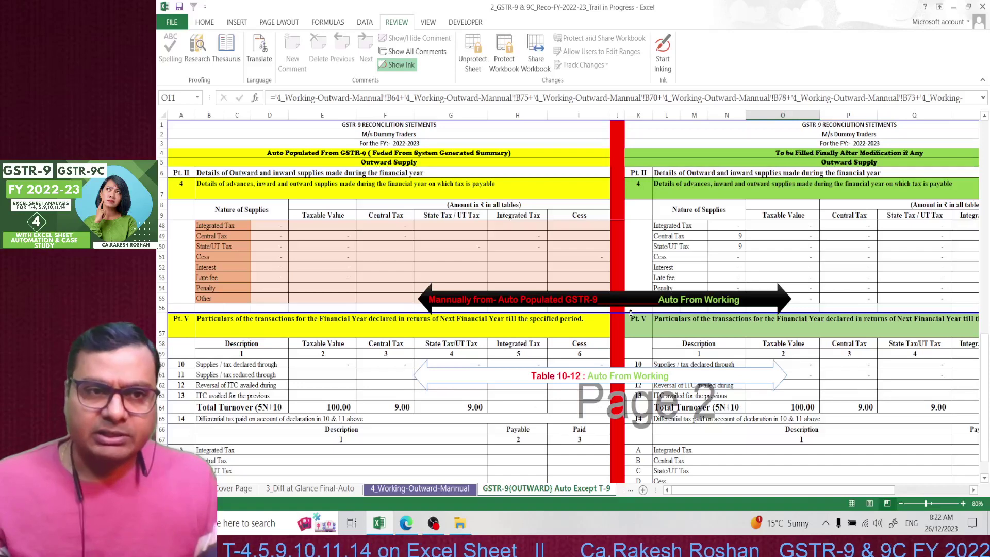
{"action": "scroll", "coordinate": [630, 312], "scroll_direction": "down", "scroll_amount": 2}
{"action": "scroll", "coordinate": [538, 294], "scroll_direction": "up", "scroll_amount": 2}
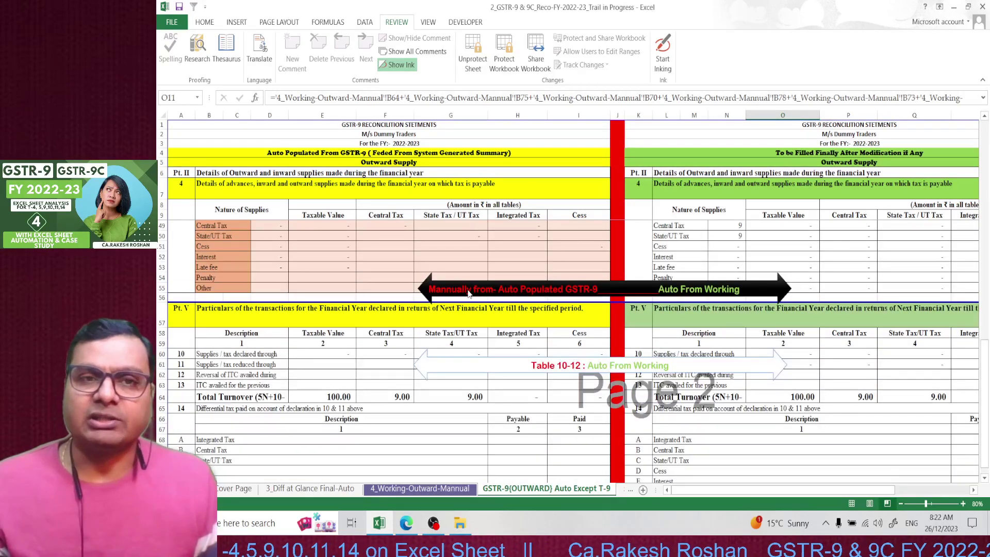
{"action": "scroll", "coordinate": [466, 299], "scroll_direction": "up", "scroll_amount": 1}
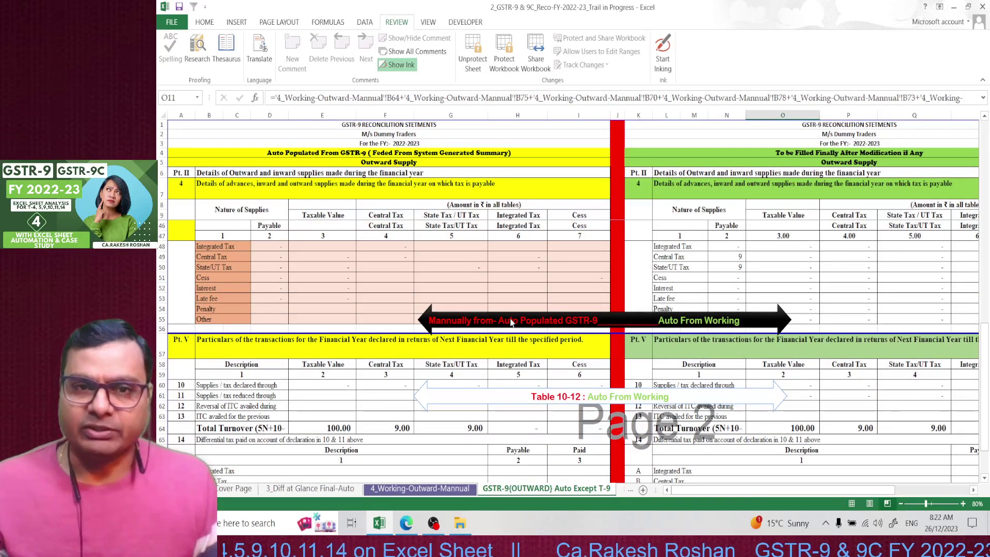
{"action": "left_click", "coordinate": [274, 255]}
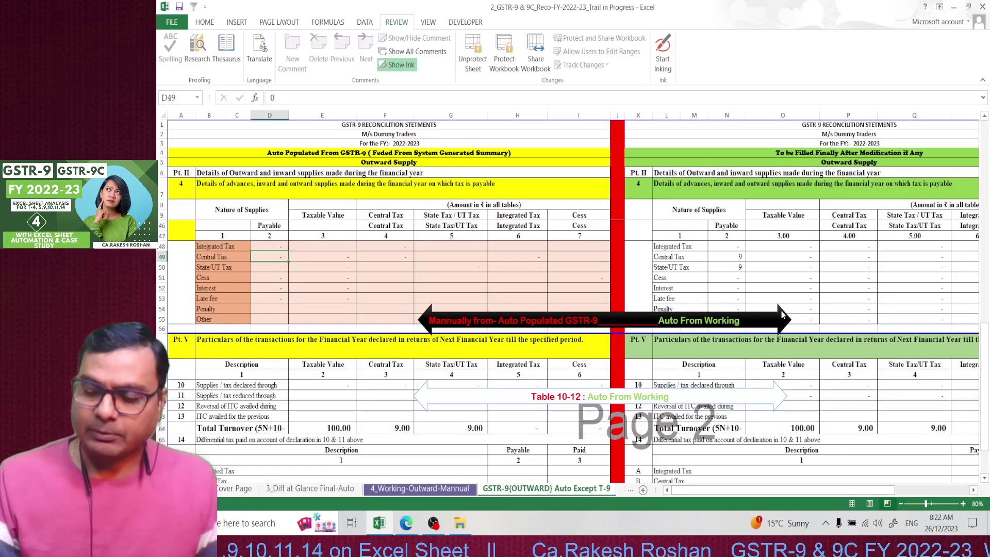
{"action": "type", "text": "9"}
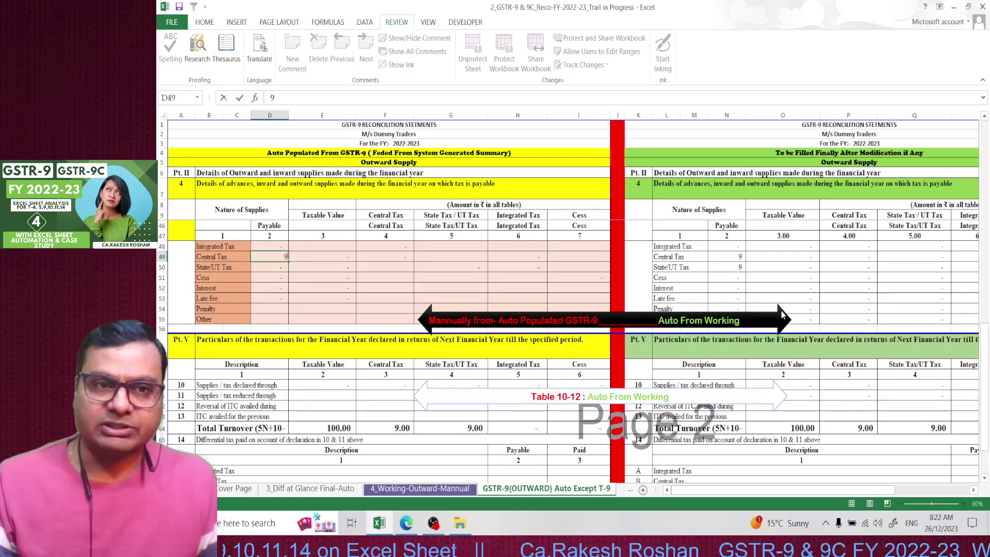
{"action": "key", "text": "Return"}
{"action": "type", "text": "9"}
{"action": "key", "text": "Return"}
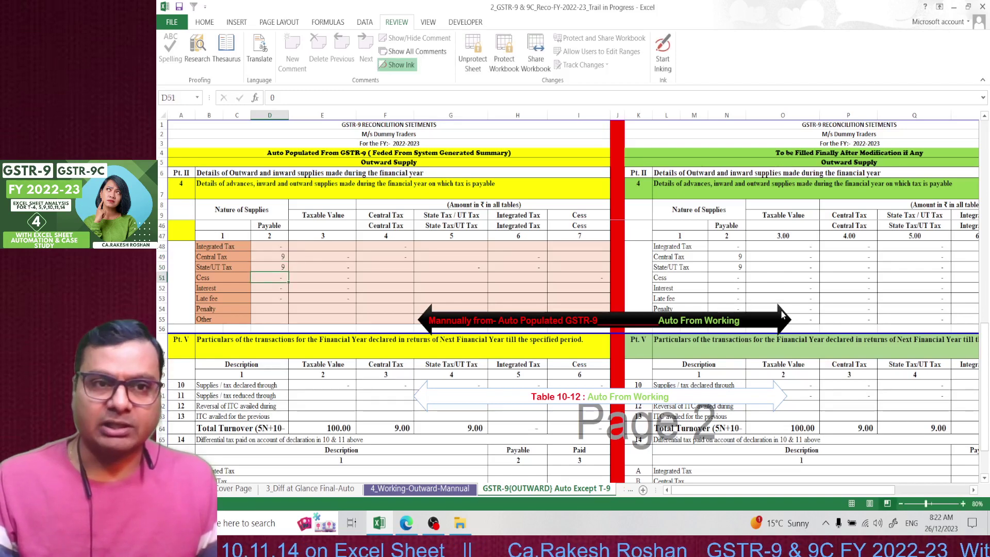
- In auto-populated Table 9, enter 9 under Central Tax for the Central Tax row and 9 under State Tax/UT Tax for the State/UT Tax row
{"action": "key", "text": "Up"}
{"action": "key", "text": "Up"}
{"action": "key", "text": "Right"}
{"action": "key", "text": "Right"}
{"action": "type", "text": "9"}
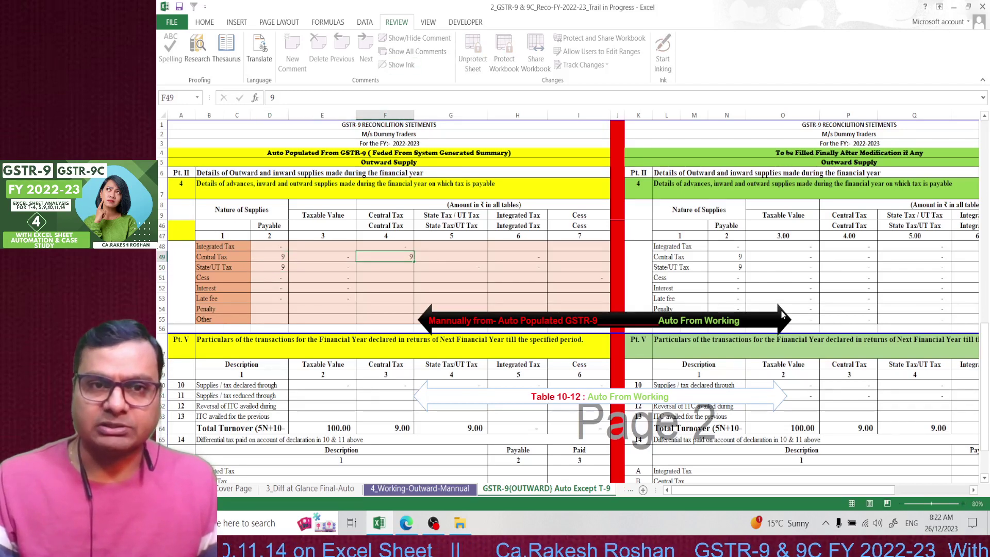
{"action": "key", "text": "Return"}
{"action": "key", "text": "Right"}
{"action": "type", "text": "9"}
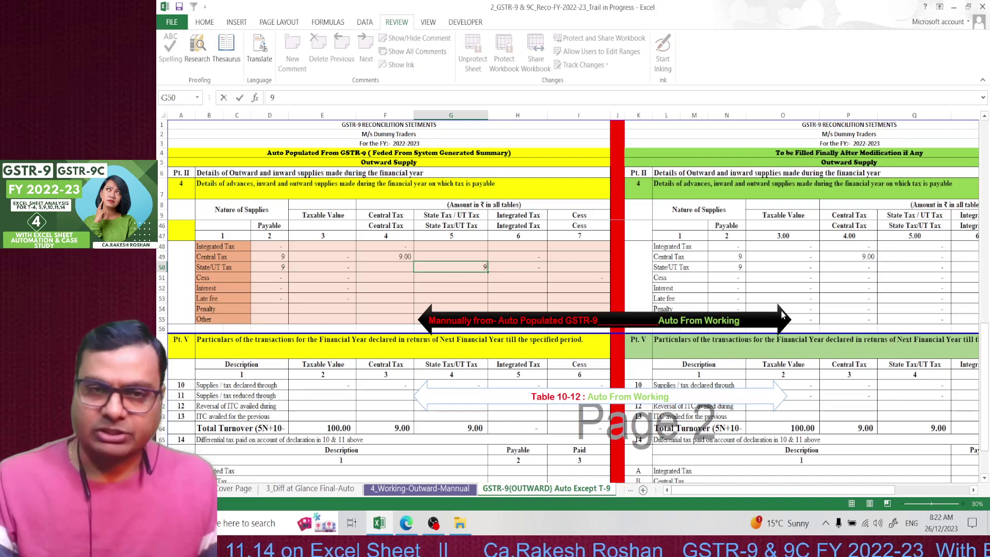
{"action": "key", "text": "Return"}
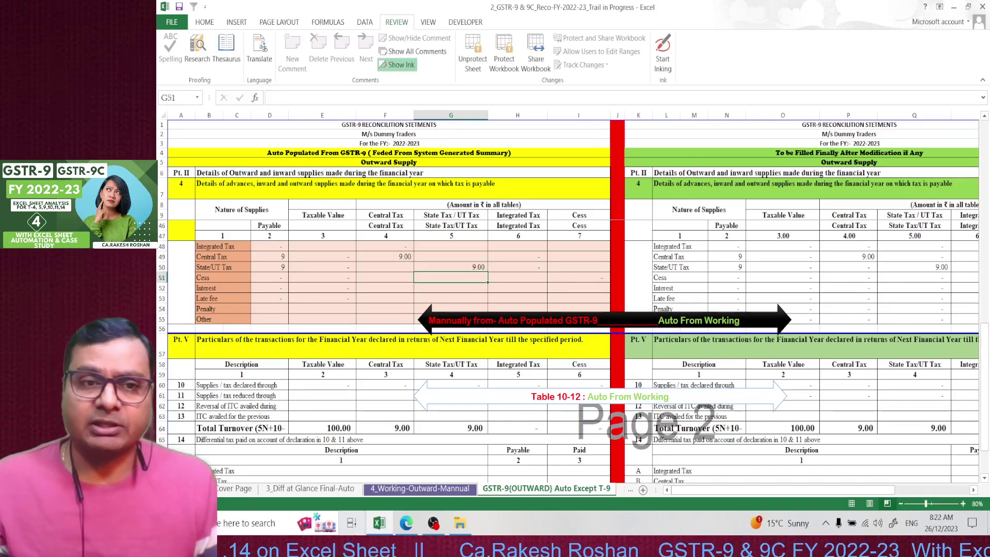
- Check the I-GST DRC-03 outward difference on 3_Diff at Glance Final-Auto, and review the 3B and R-1 figures on 4_Working-Outward-Mannual
{"action": "left_click", "coordinate": [346, 490]}
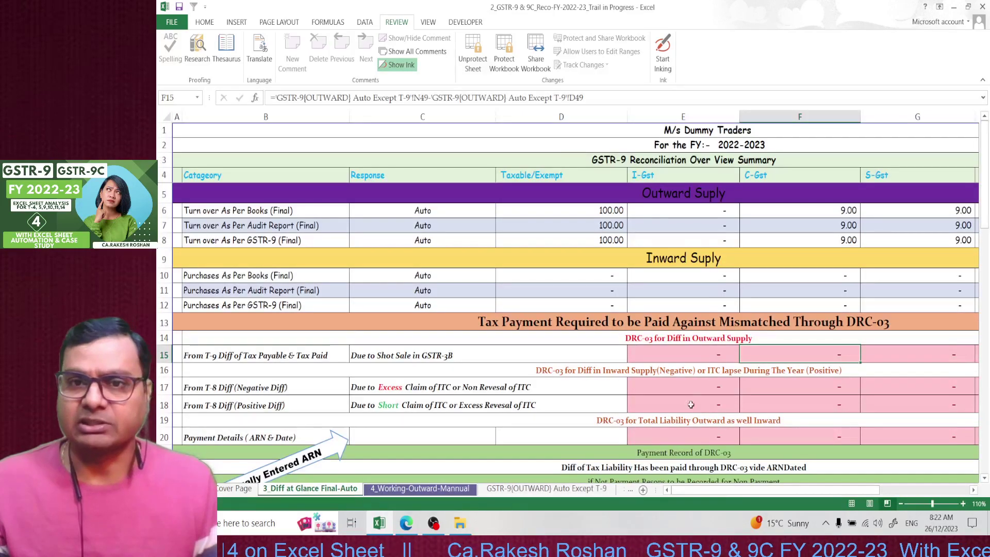
{"action": "left_click", "coordinate": [707, 350]}
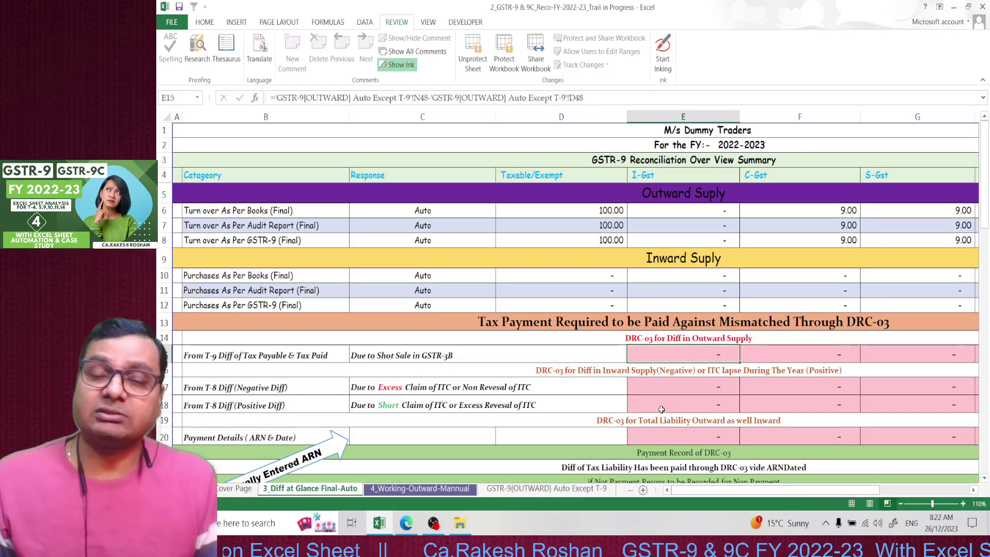
{"action": "left_click", "coordinate": [414, 489]}
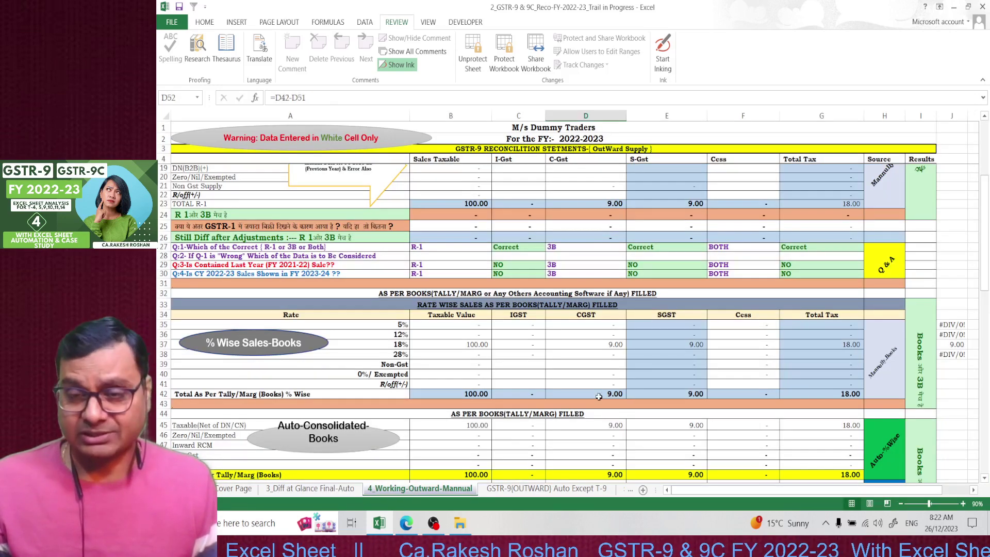
{"action": "scroll", "coordinate": [598, 396], "scroll_direction": "up", "scroll_amount": 5}
{"action": "scroll", "coordinate": [598, 397], "scroll_direction": "down", "scroll_amount": 2, "text": "ctrl"}
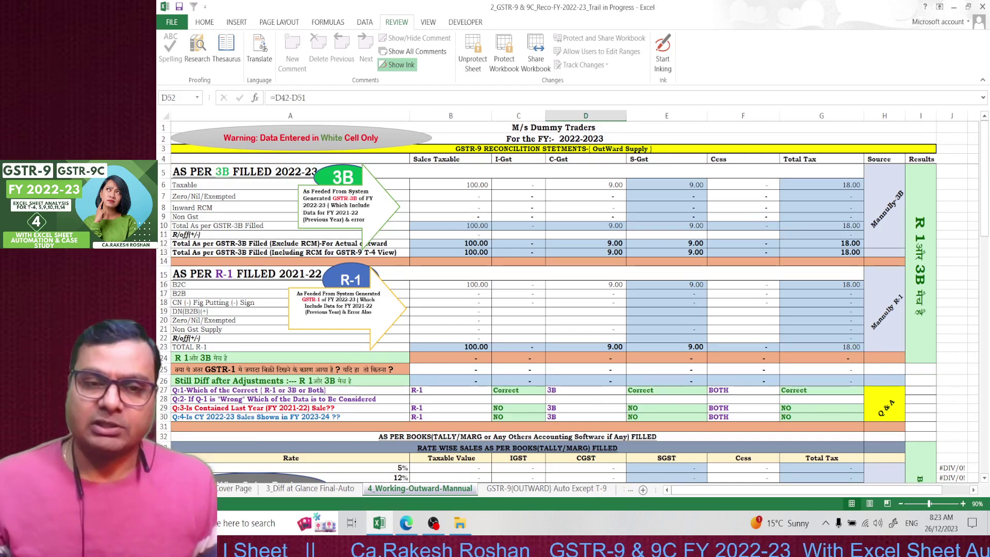
- Switch to Case Study.pdf in the browser and review Case-2A's books, GSTR-1, GSTR-3B, Table-4 and Table-9 figures
{"action": "left_click", "coordinate": [408, 523]}
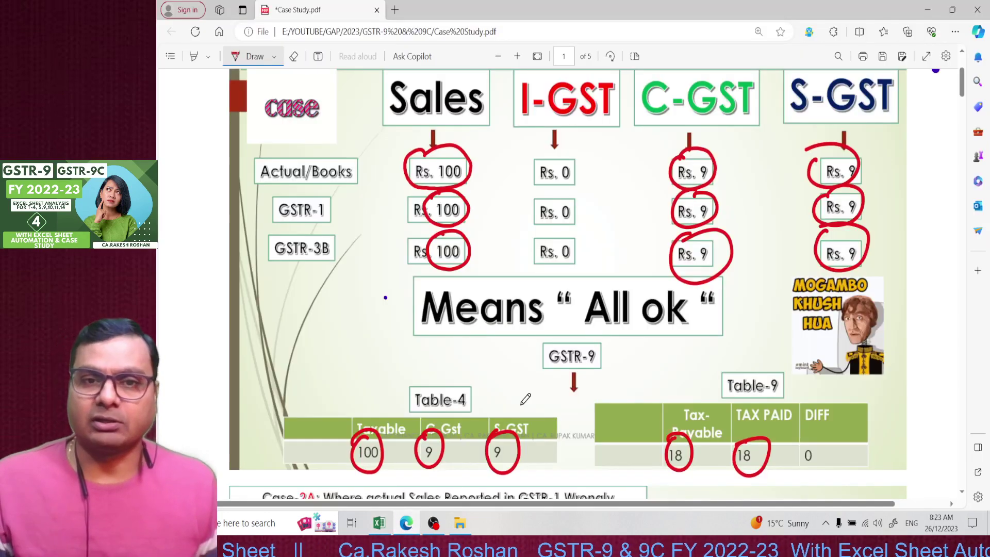
{"action": "scroll", "coordinate": [524, 399], "scroll_direction": "down", "scroll_amount": 5}
{"action": "scroll", "coordinate": [524, 399], "scroll_direction": "down", "scroll_amount": 2}
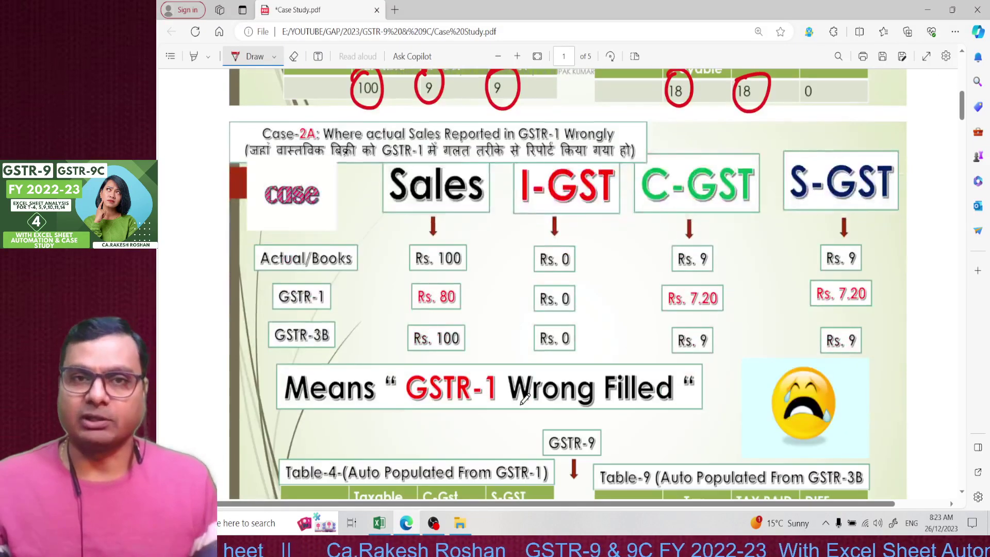
{"action": "scroll", "coordinate": [525, 398], "scroll_direction": "down", "scroll_amount": 1}
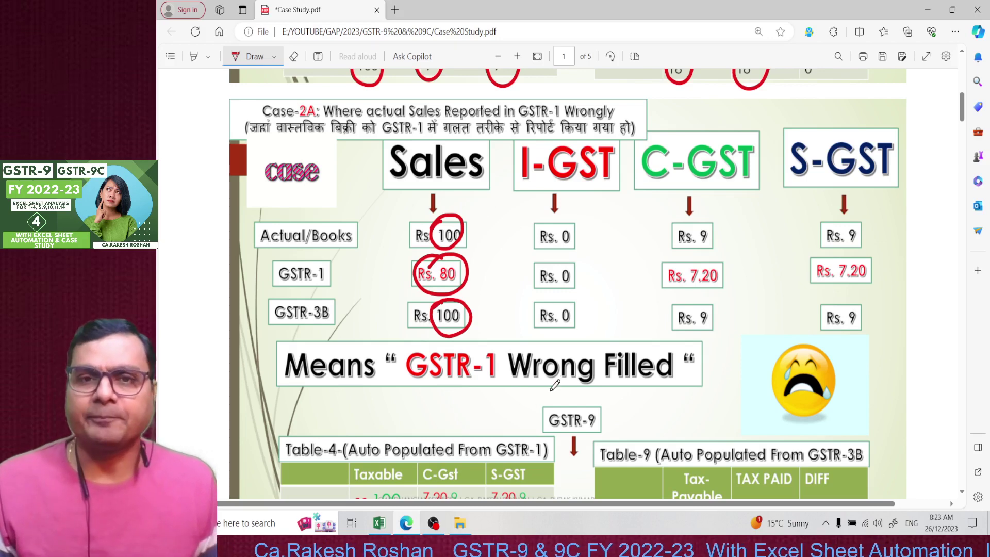
{"action": "scroll", "coordinate": [554, 384], "scroll_direction": "down", "scroll_amount": 2}
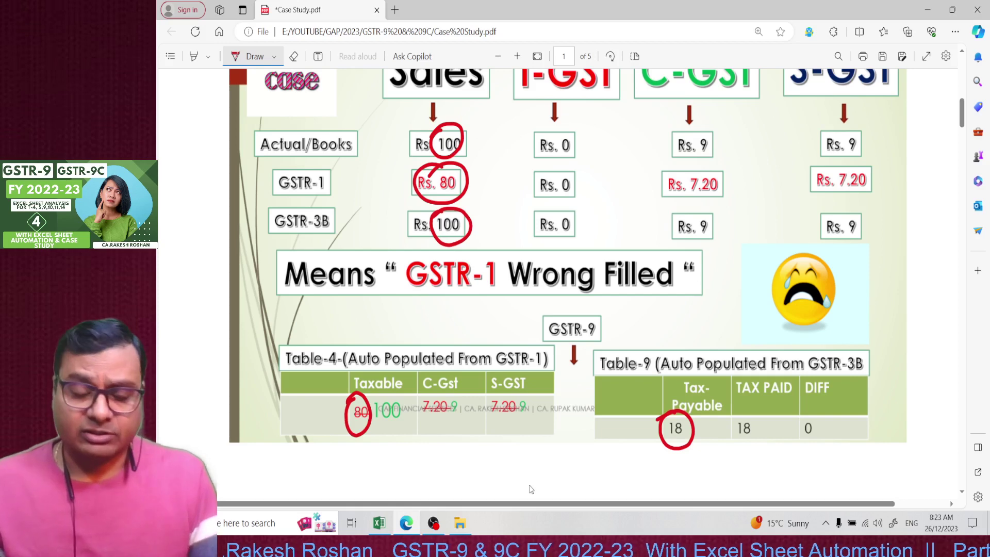
- Switch back to Excel and set the R-1 B2C row to 80 for Sales Taxable and 7.20 for C-Gst
{"action": "key", "text": "alt+Tab"}
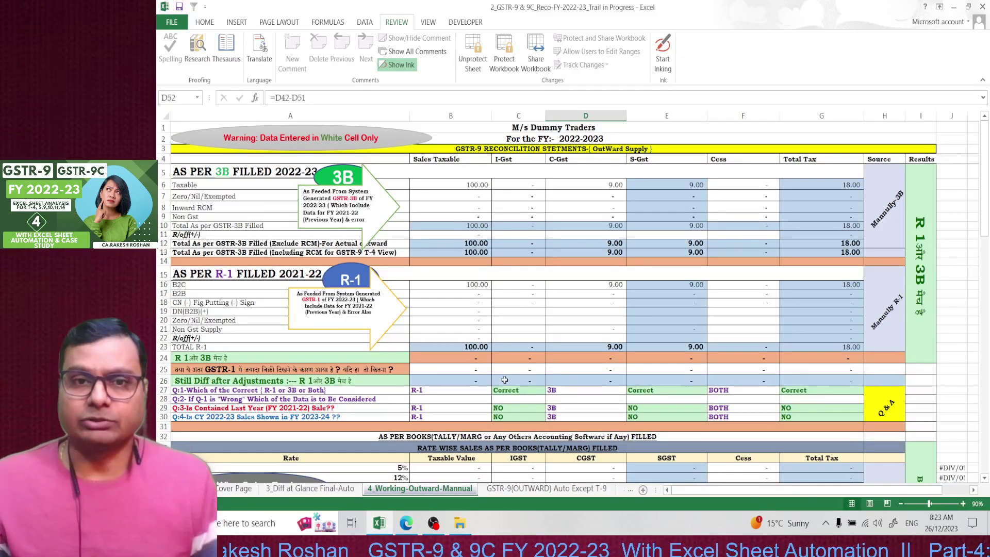
{"action": "left_click", "coordinate": [476, 187]}
{"action": "key", "text": "Down"}
{"action": "key", "text": "Down"}
{"action": "key", "text": "Down"}
{"action": "key", "text": "Down"}
{"action": "key", "text": "Down"}
{"action": "key", "text": "Down"}
{"action": "key", "text": "Down"}
{"action": "key", "text": "Down"}
{"action": "key", "text": "Down"}
{"action": "key", "text": "Down"}
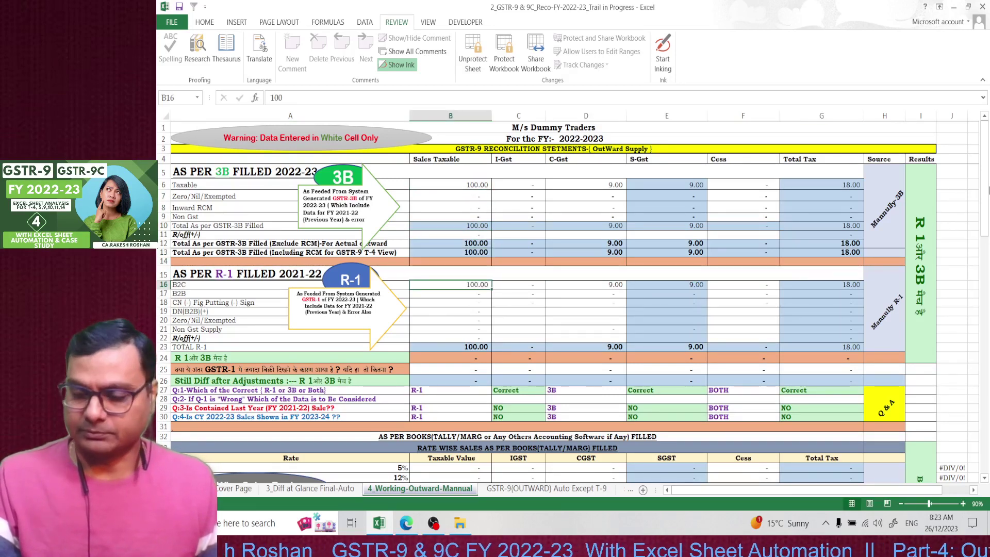
{"action": "type", "text": "8"}
{"action": "key", "text": "Tab"}
{"action": "key", "text": "Tab"}
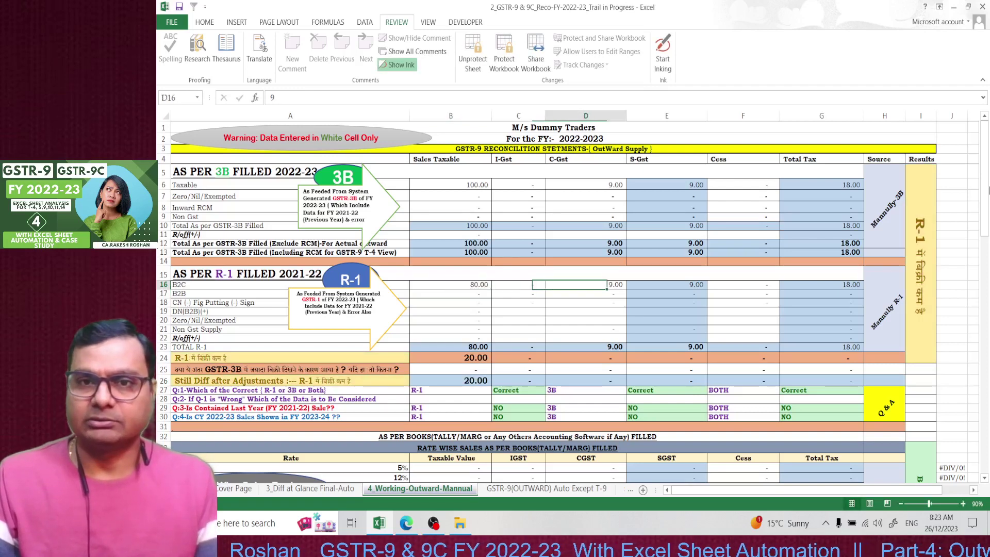
{"action": "type", "text": "7."}
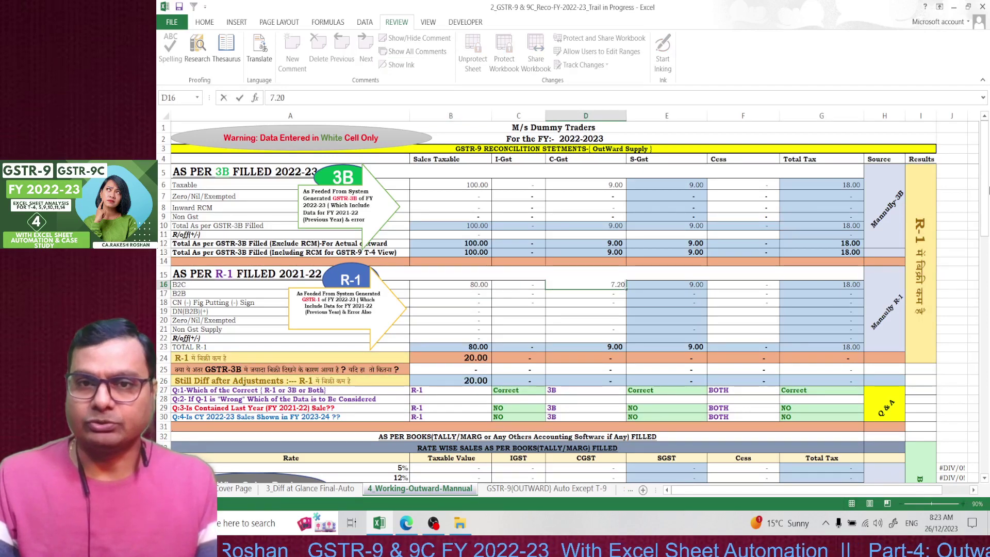
{"action": "key", "text": "Return"}
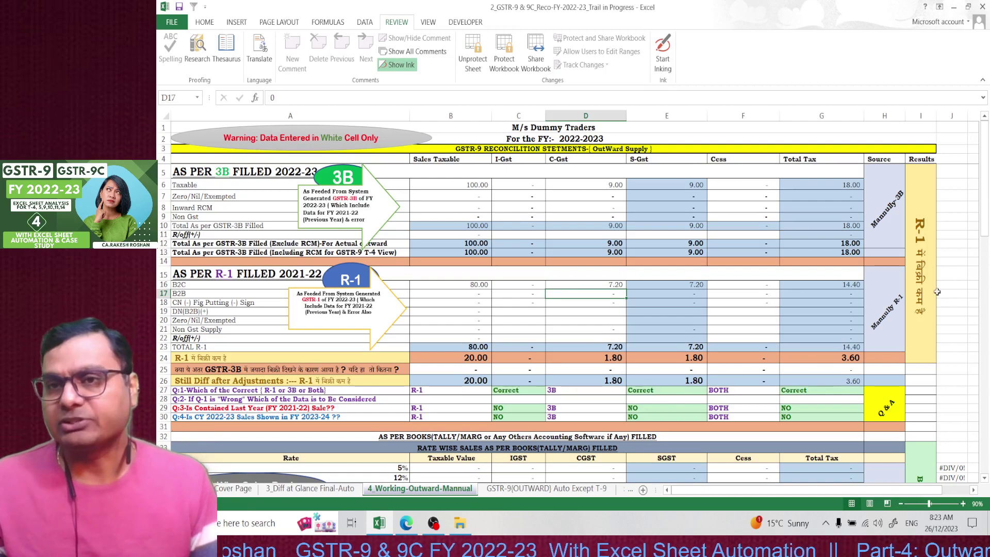
- Check the R-1 versus 3B result and the difference rows below the R-1 section
{"action": "left_click", "coordinate": [927, 277]}
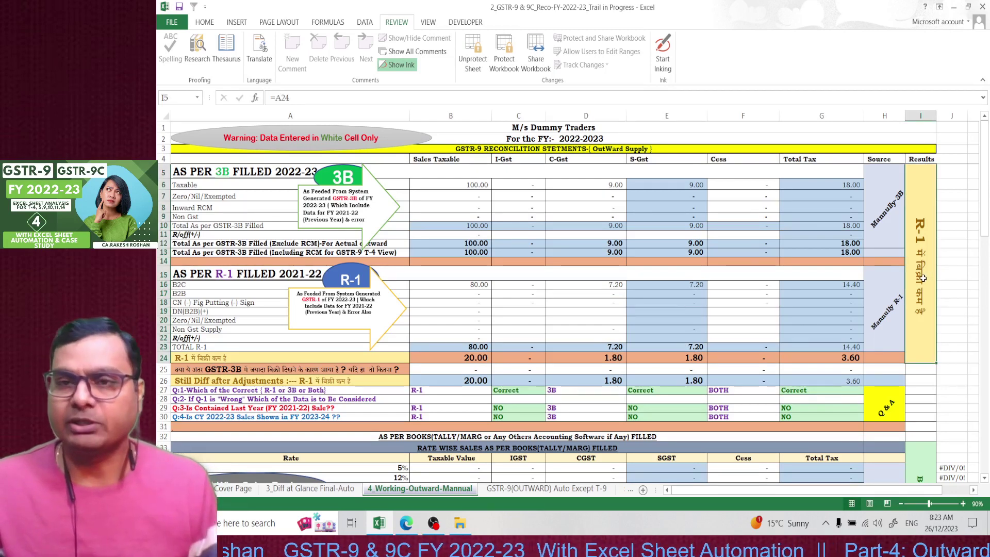
{"action": "scroll", "coordinate": [922, 278], "scroll_direction": "down", "scroll_amount": 1}
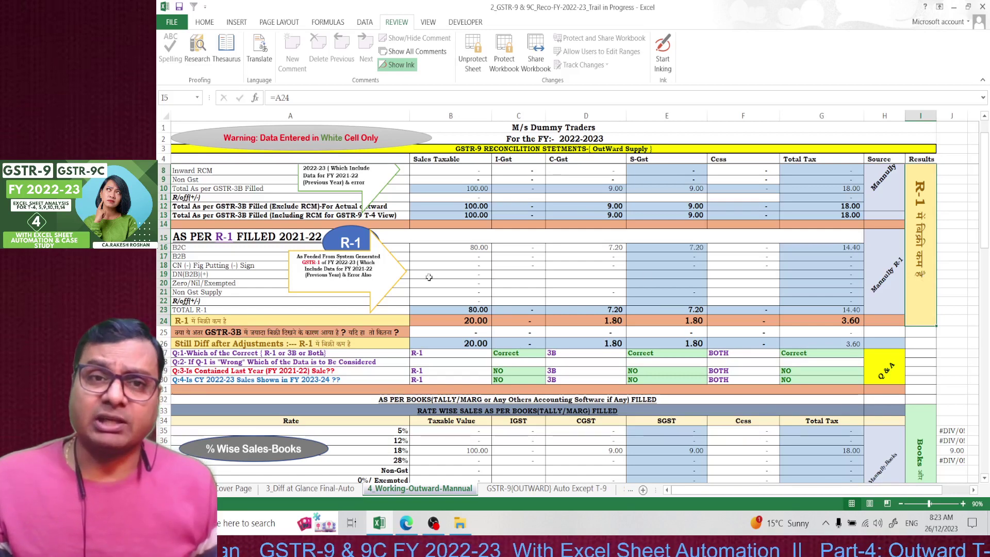
{"action": "left_click", "coordinate": [456, 266]}
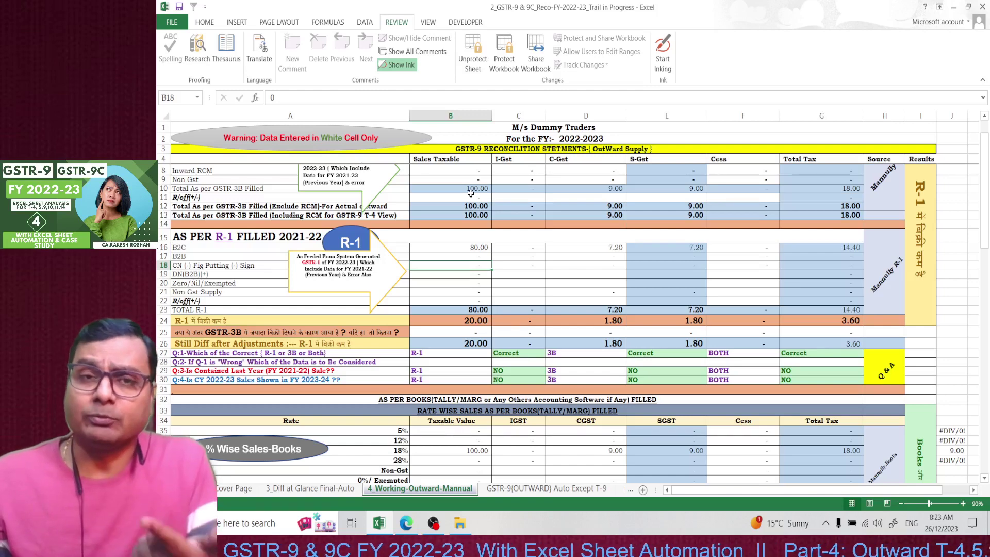
{"action": "scroll", "coordinate": [478, 335], "scroll_direction": "down", "scroll_amount": 1}
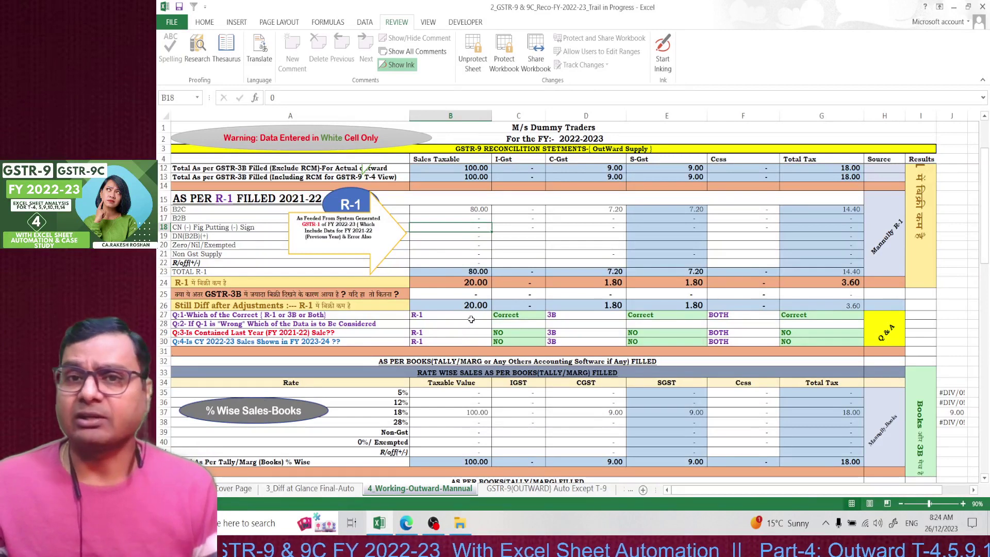
- Answer Q:1 on which return is correct with Wrong for R-1 and Only 3B Correct for BOTH
{"action": "left_click", "coordinate": [530, 315]}
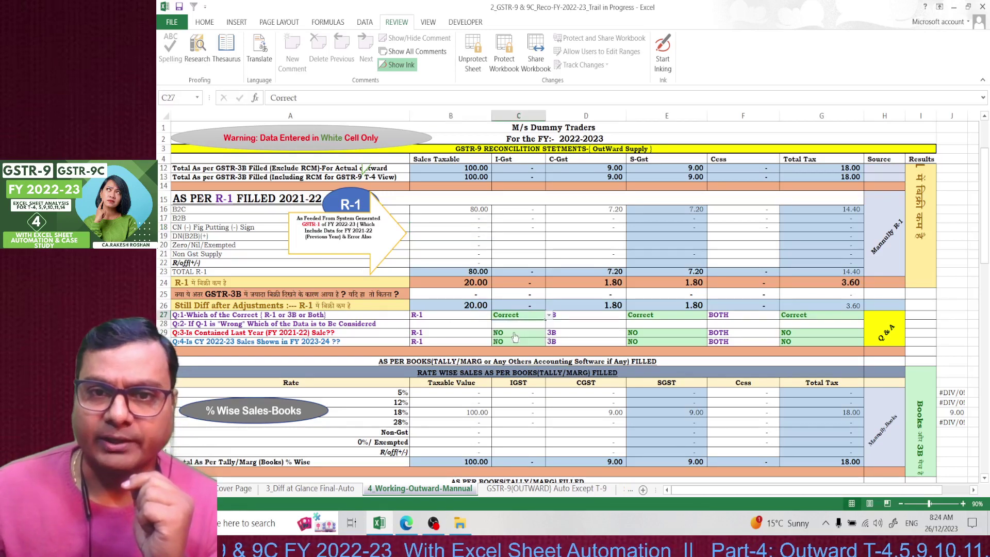
{"action": "left_click", "coordinate": [548, 315]}
{"action": "left_click", "coordinate": [515, 331]}
{"action": "left_click", "coordinate": [664, 315]}
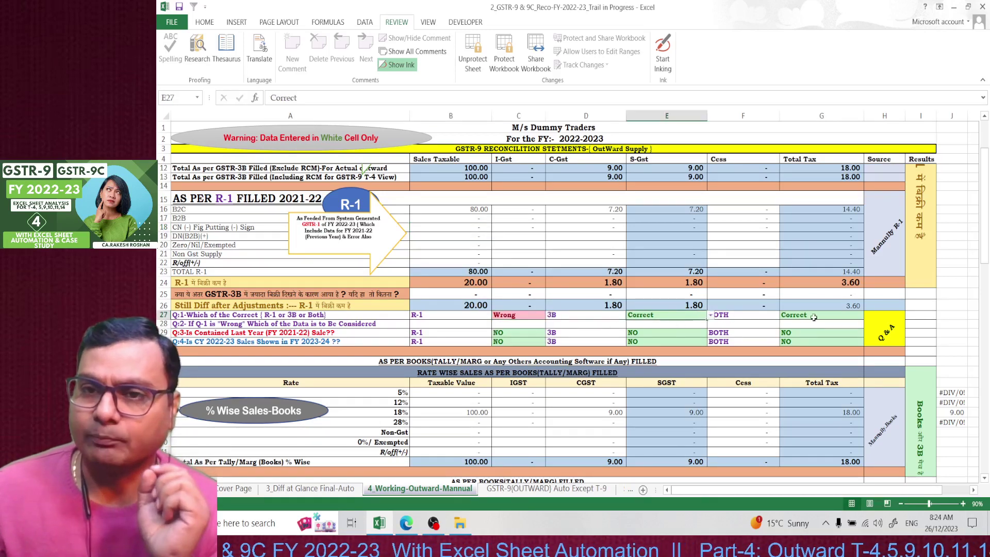
{"action": "left_click", "coordinate": [813, 317]}
{"action": "left_click", "coordinate": [866, 316]}
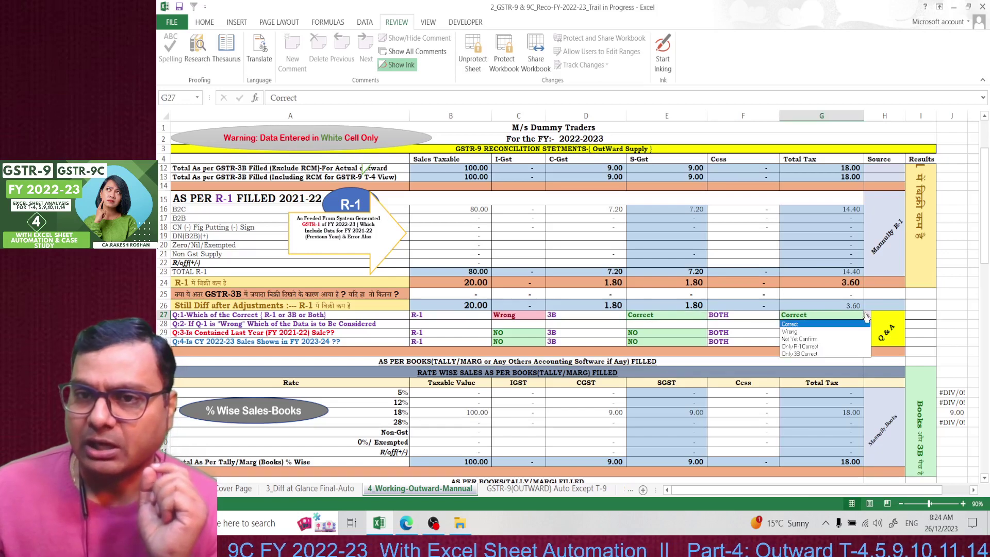
{"action": "left_click", "coordinate": [808, 355]}
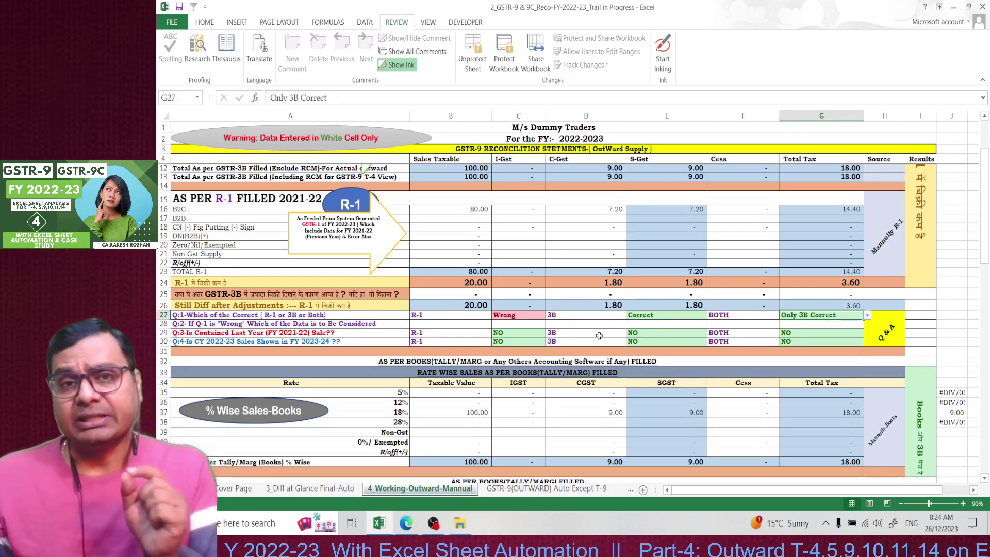
- Review the answer options for R-1 under Q:4, and examine the books, audit, 3B and R-1 comparison rows
{"action": "left_click", "coordinate": [536, 342]}
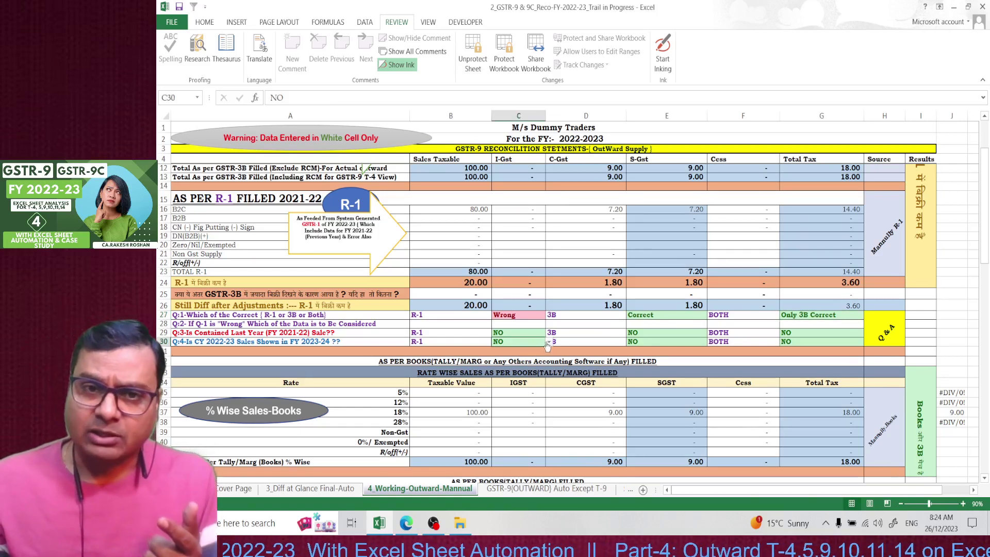
{"action": "left_click", "coordinate": [549, 342]}
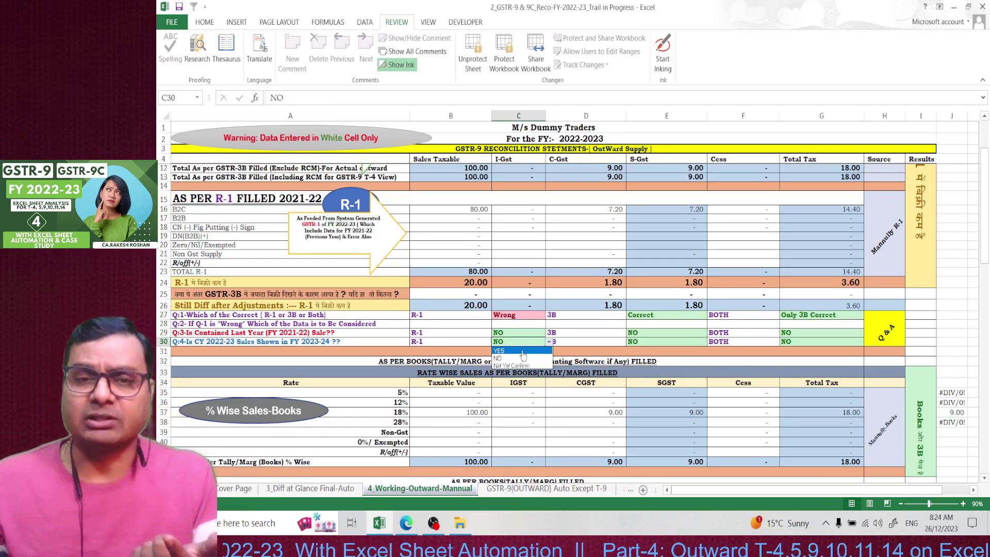
{"action": "left_click", "coordinate": [590, 334]}
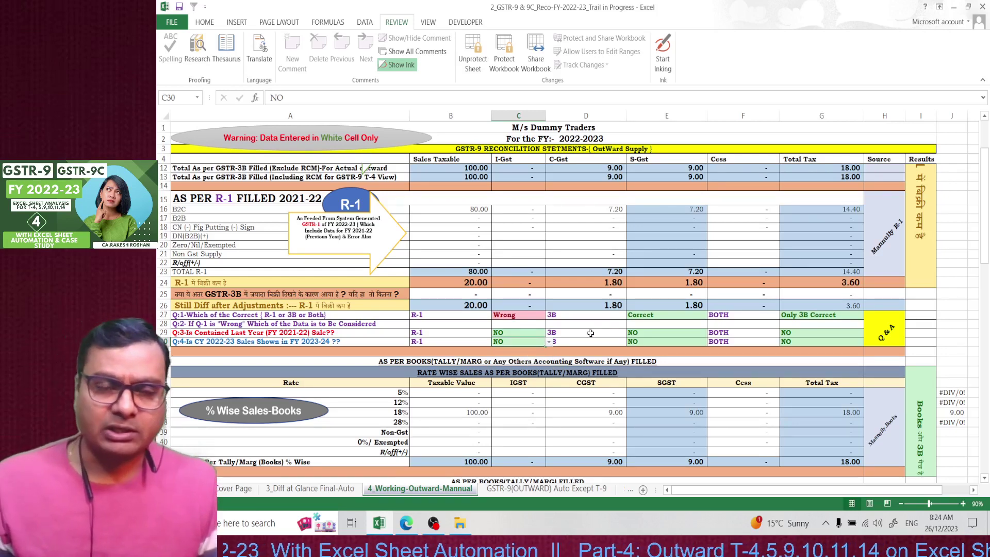
{"action": "scroll", "coordinate": [591, 334], "scroll_direction": "down", "scroll_amount": 5}
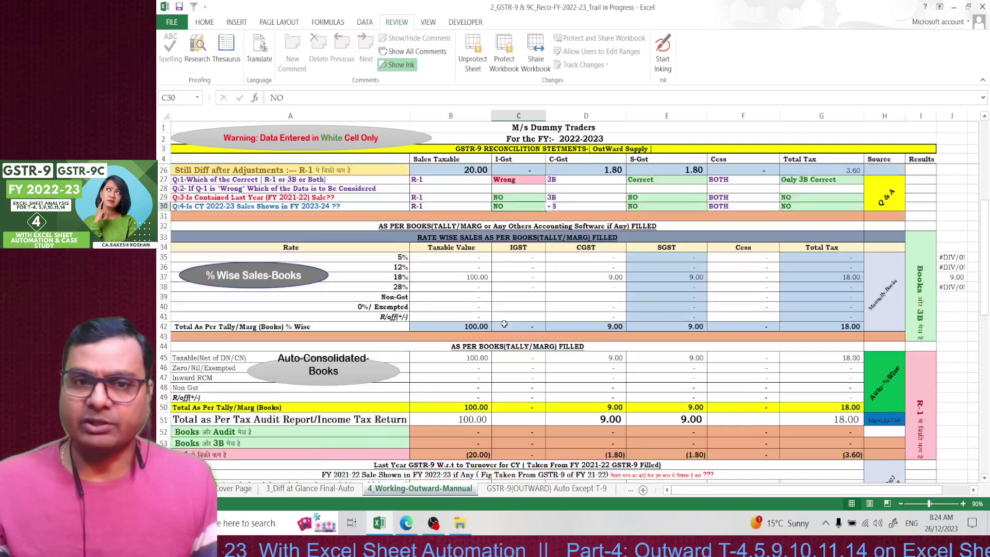
{"action": "scroll", "coordinate": [504, 324], "scroll_direction": "down", "scroll_amount": 2}
{"action": "scroll", "coordinate": [601, 374], "scroll_direction": "down", "scroll_amount": 2}
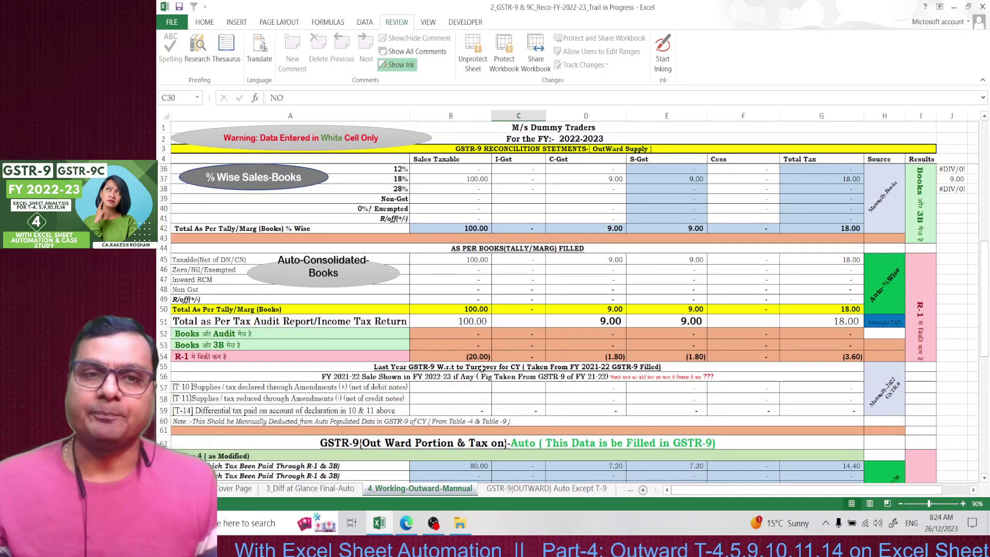
- On the GSTR-9(OUTWARD) Auto Except T-9 sheet, compare Table 4's auto-populated and final taxable value formulas for unregistered supplies
{"action": "left_click", "coordinate": [547, 488]}
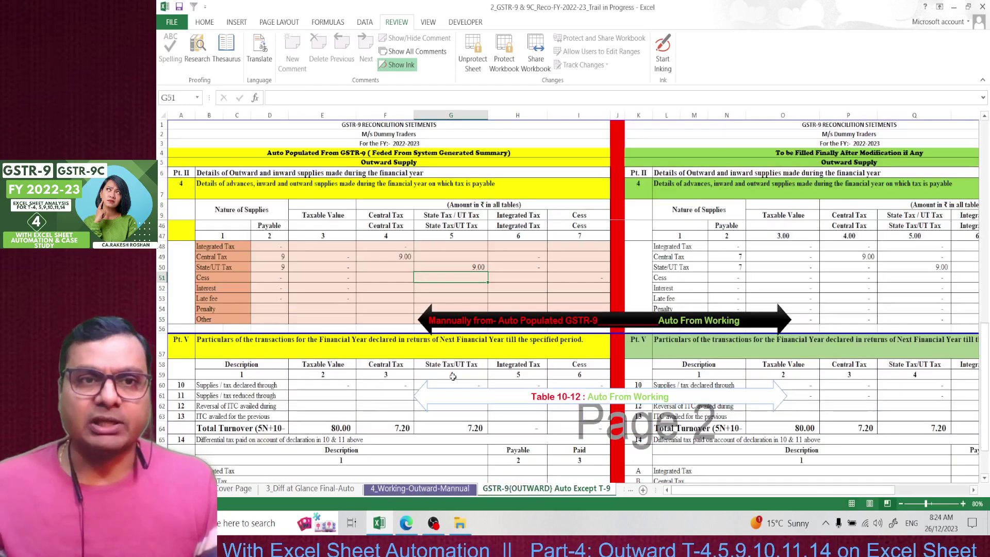
{"action": "scroll", "coordinate": [452, 376], "scroll_direction": "down", "scroll_amount": 5}
{"action": "scroll", "coordinate": [413, 355], "scroll_direction": "up", "scroll_amount": 15}
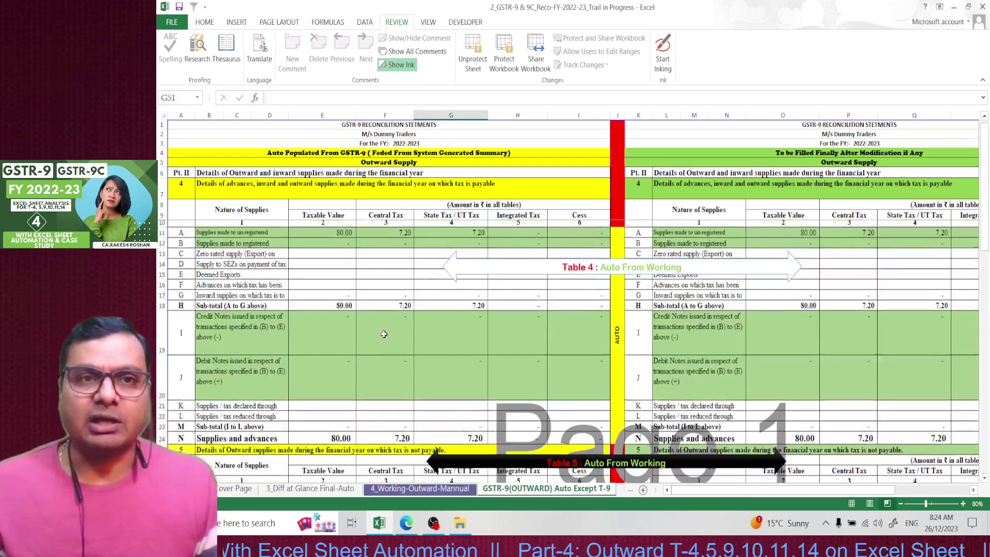
{"action": "left_click", "coordinate": [340, 235]}
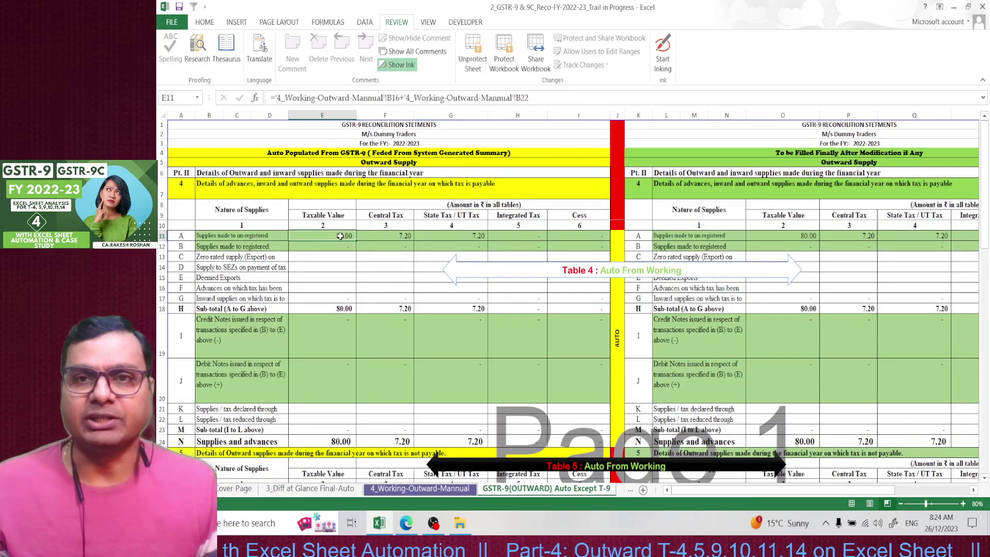
{"action": "left_click", "coordinate": [804, 235]}
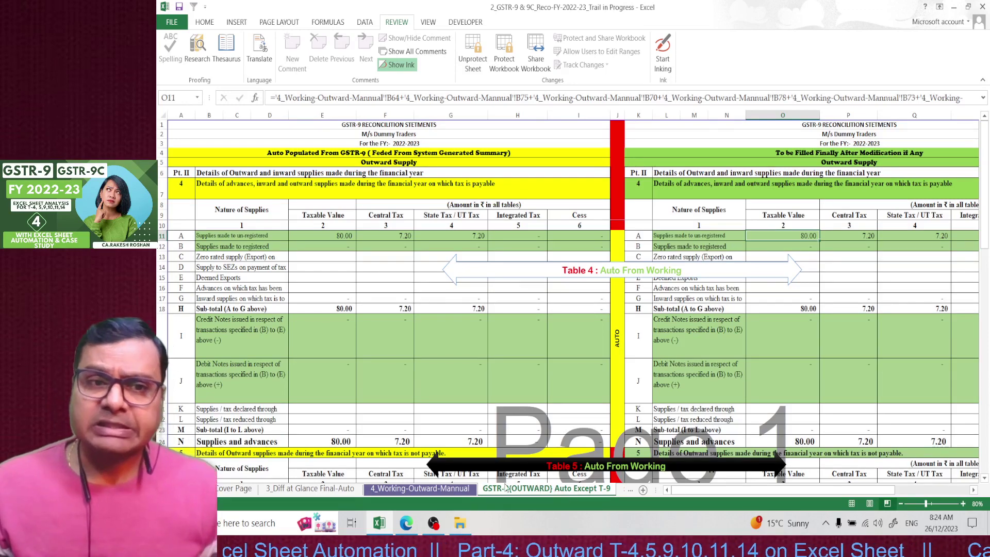
- On the 4_Working-Outward-Mannual sheet, enter 20 as Sales Taxable in Table 4's Add-B2C (If 3B > R-1) row
{"action": "left_click", "coordinate": [450, 490]}
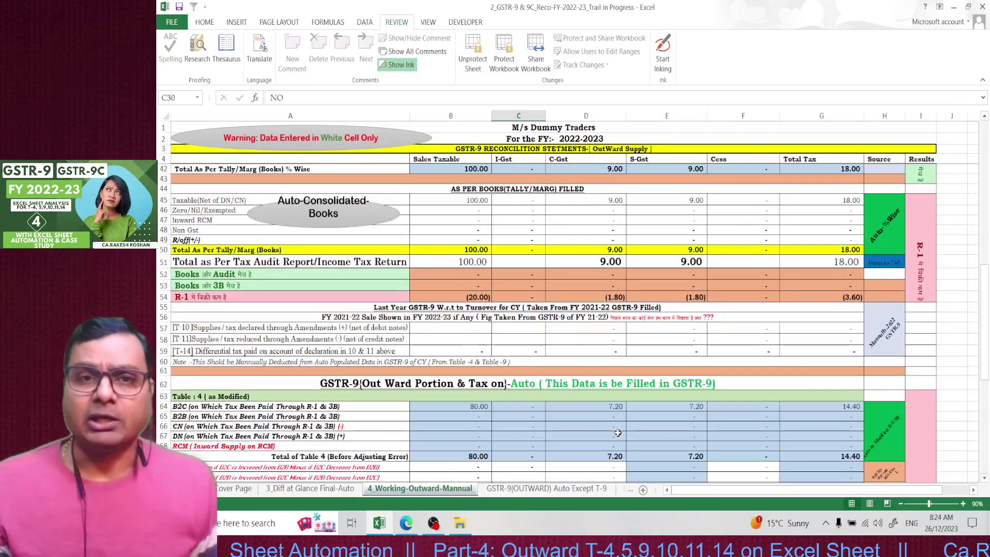
{"action": "scroll", "coordinate": [617, 433], "scroll_direction": "down", "scroll_amount": 3}
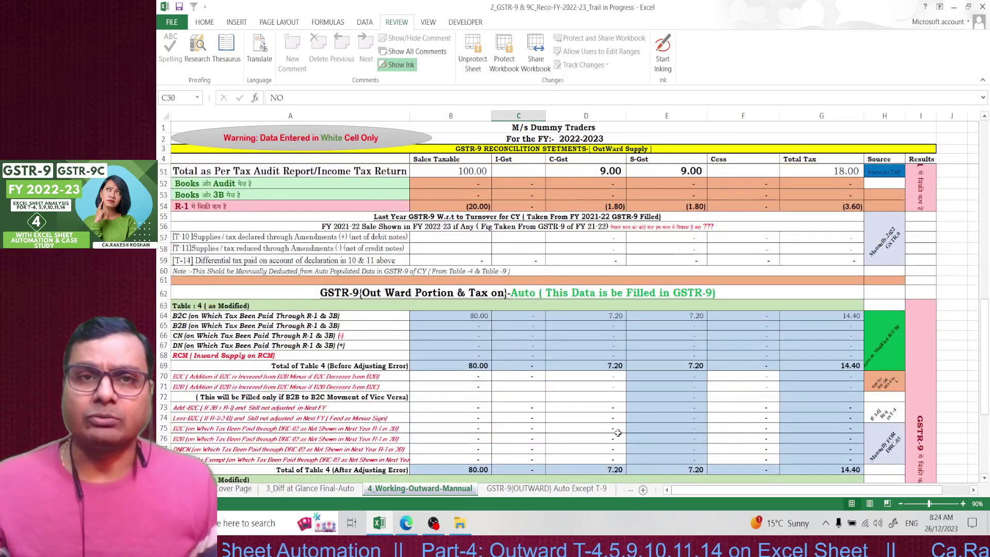
{"action": "scroll", "coordinate": [617, 433], "scroll_direction": "down", "scroll_amount": 2}
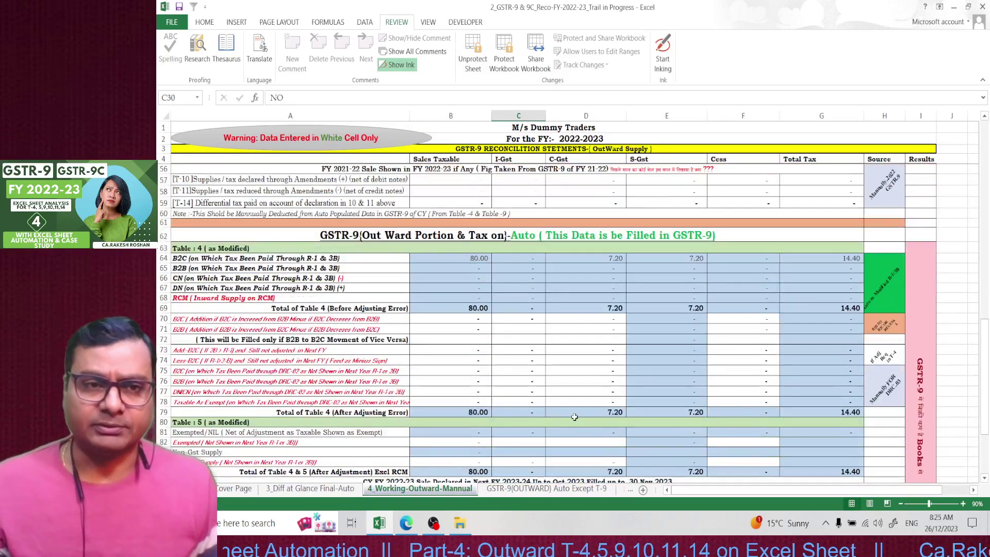
{"action": "scroll", "coordinate": [621, 408], "scroll_direction": "down", "scroll_amount": 1}
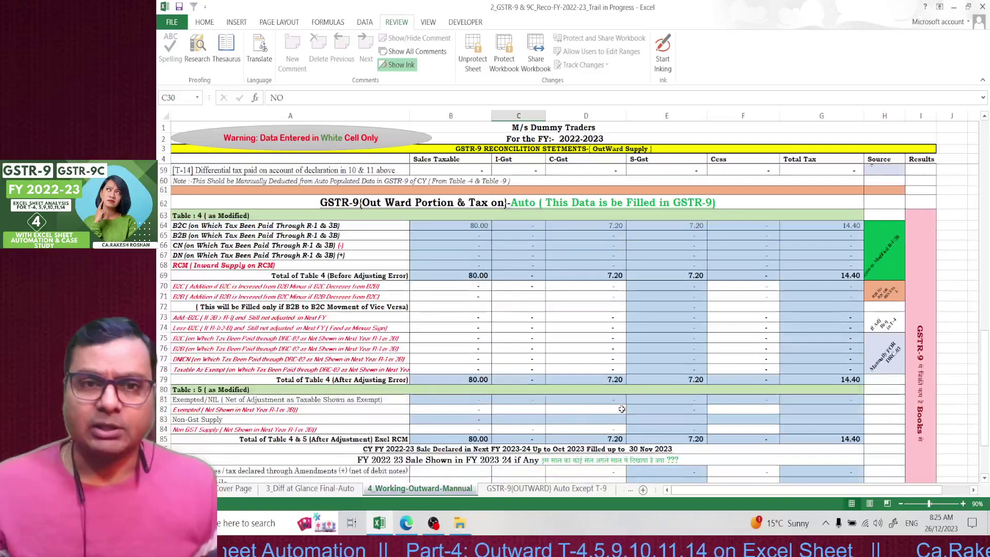
{"action": "left_click", "coordinate": [203, 317]}
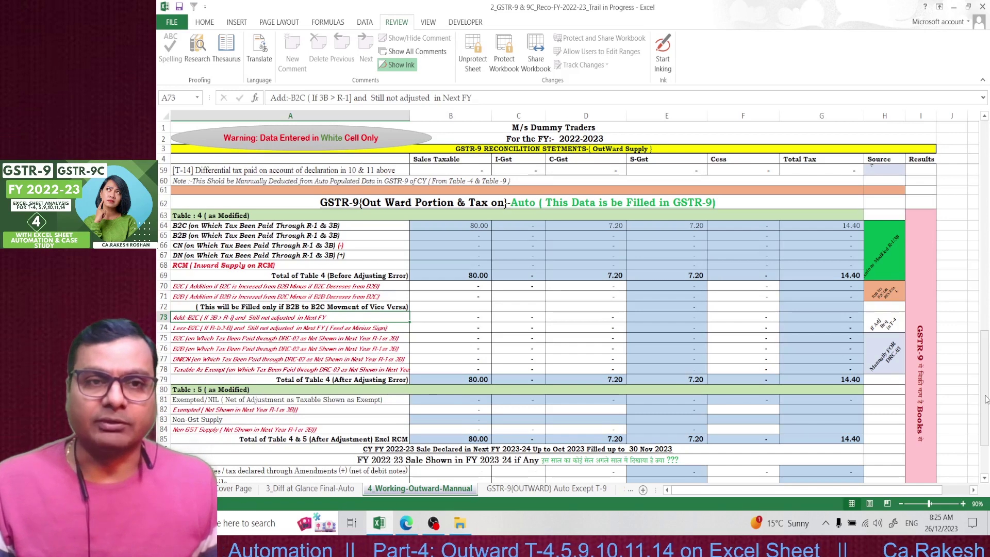
{"action": "key", "text": "Right"}
{"action": "type", "text": "20"}
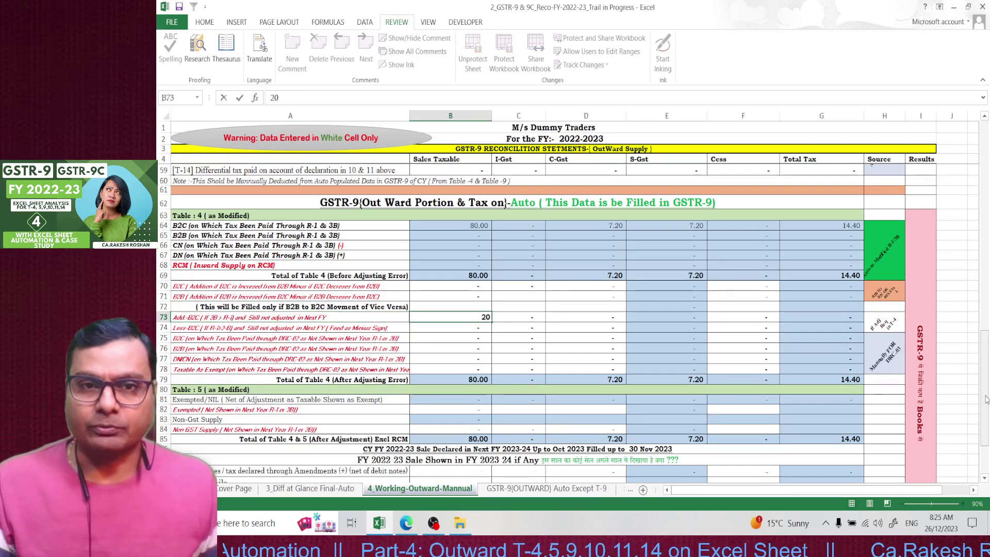
{"action": "key", "text": "Return"}
- Enter 1.80 as C-Gst in the same Add-B2C row of Table 4
{"action": "key", "text": "Up"}
{"action": "key", "text": "Right"}
{"action": "key", "text": "Right"}
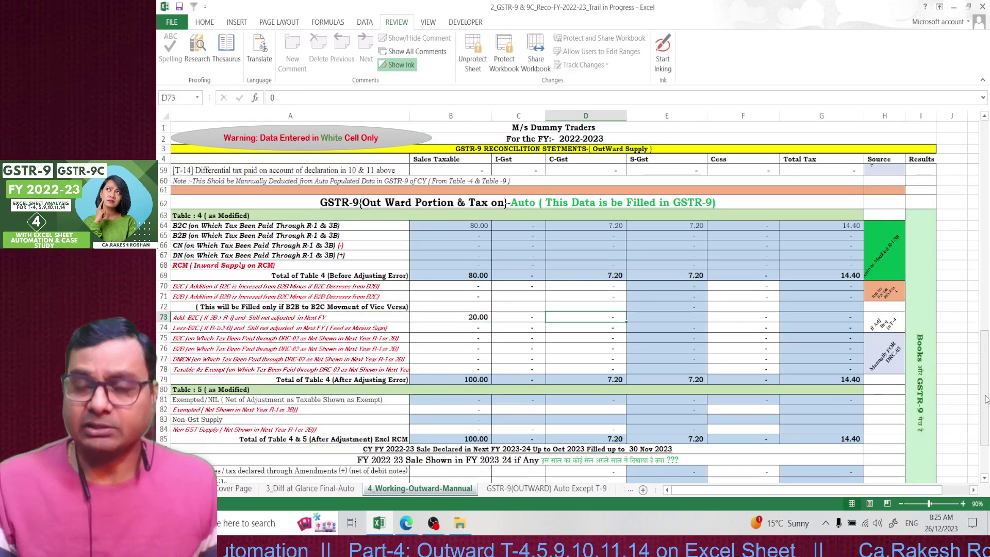
{"action": "type", "text": "7"}
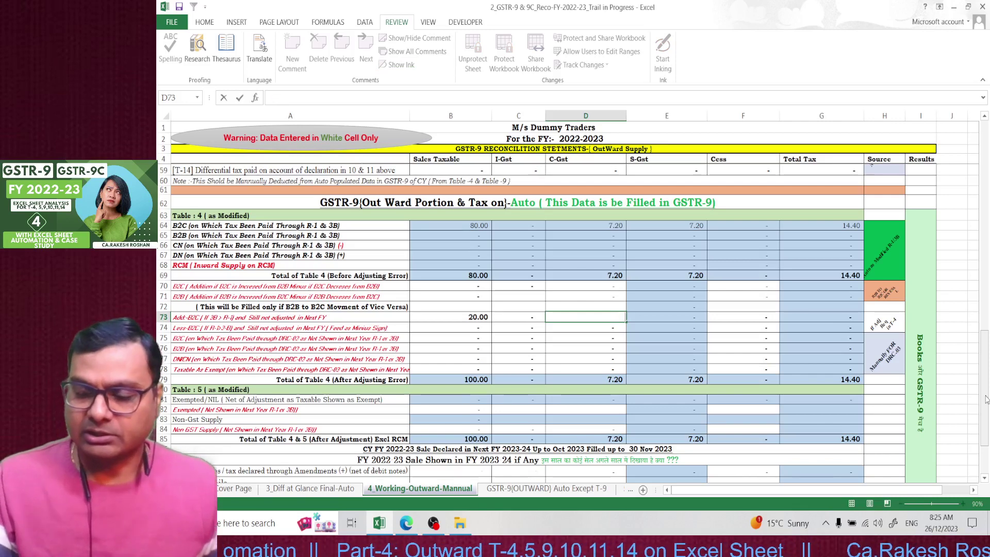
{"action": "type", "text": "1.80"}
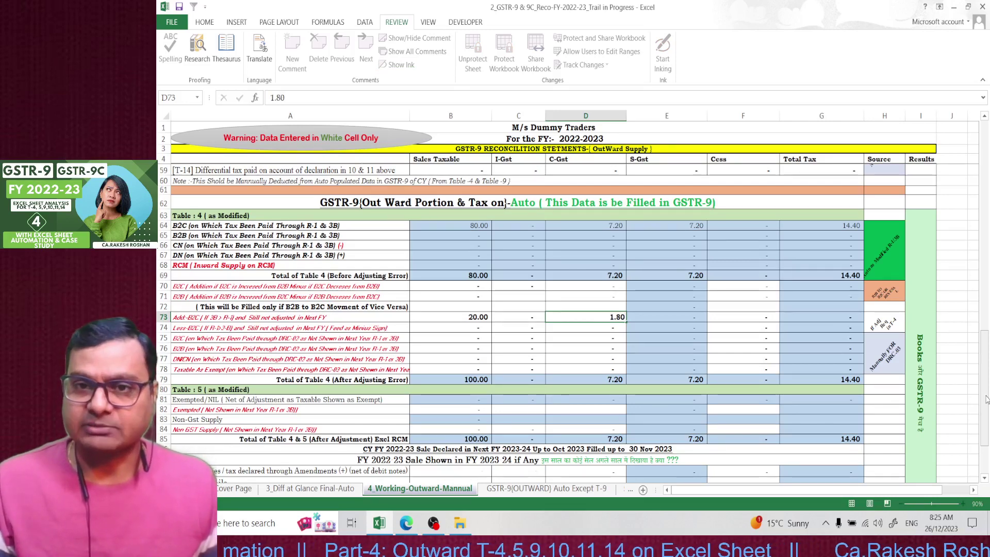
{"action": "key", "text": "Return"}
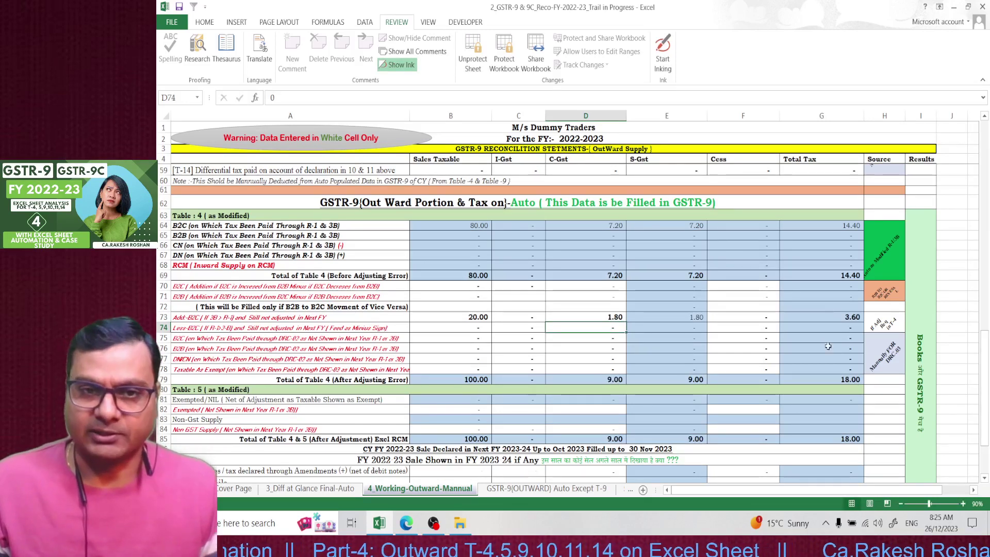
- On the GSTR-9(OUTWARD) Auto Except T-9 sheet, check the auto-populated and final Table 4 figures for unregistered supplies
{"action": "left_click", "coordinate": [566, 490]}
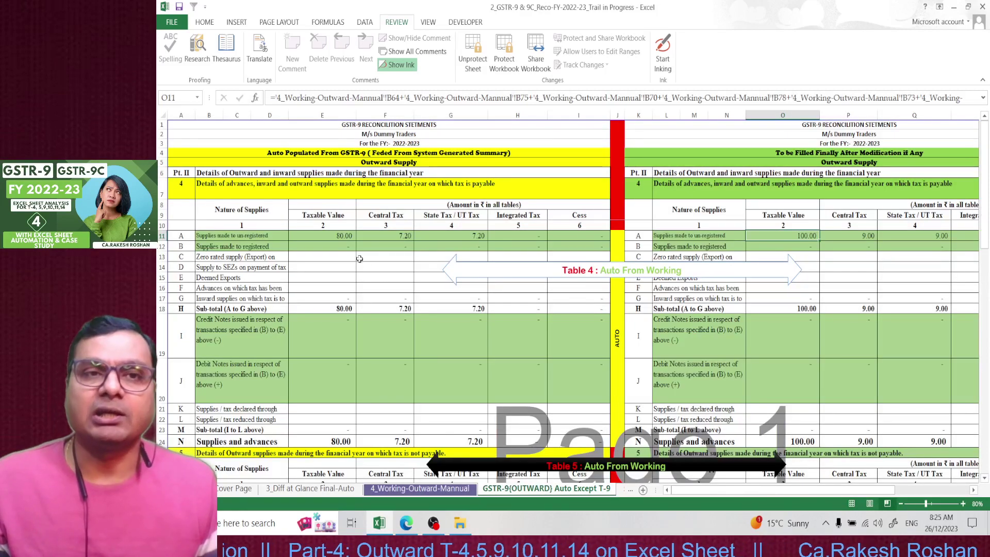
{"action": "left_click_drag", "start_coordinate": [339, 235], "coordinate": [455, 239]}
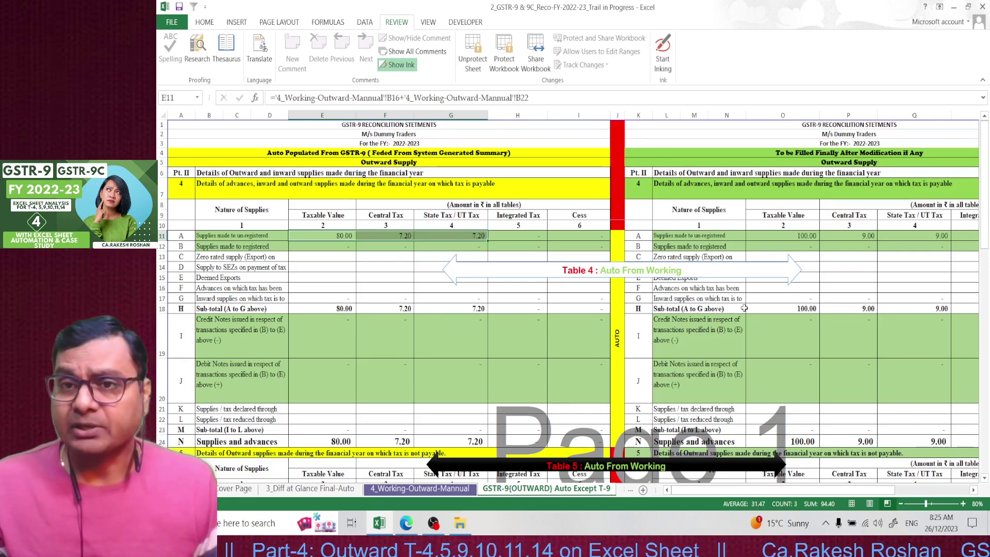
{"action": "left_click", "coordinate": [798, 237]}
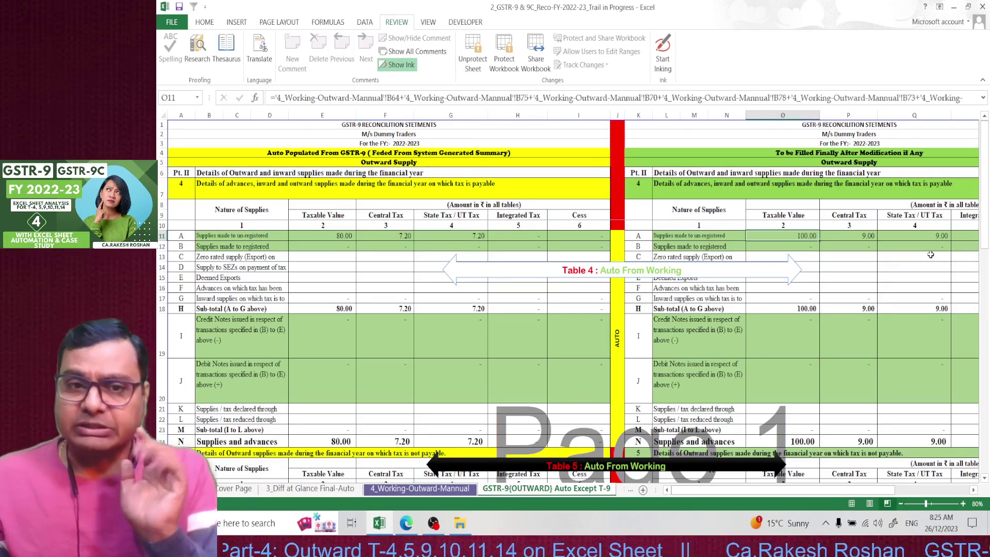
- On the 3_Diff at Glance Final-Auto sheet, compare outward turnover as per books, audit report and GSTR-9
{"action": "left_click", "coordinate": [309, 488]}
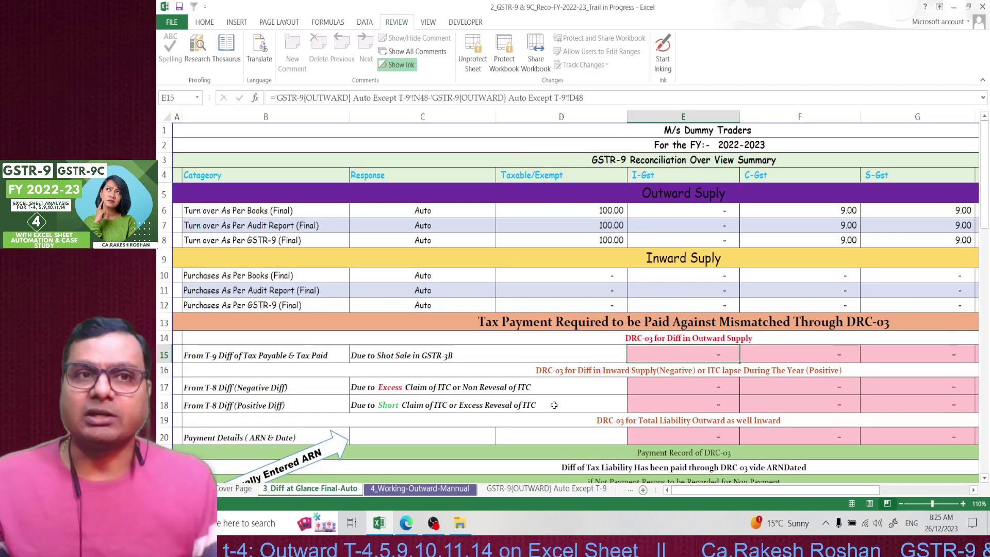
{"action": "left_click", "coordinate": [291, 229]}
{"action": "left_click", "coordinate": [292, 241]}
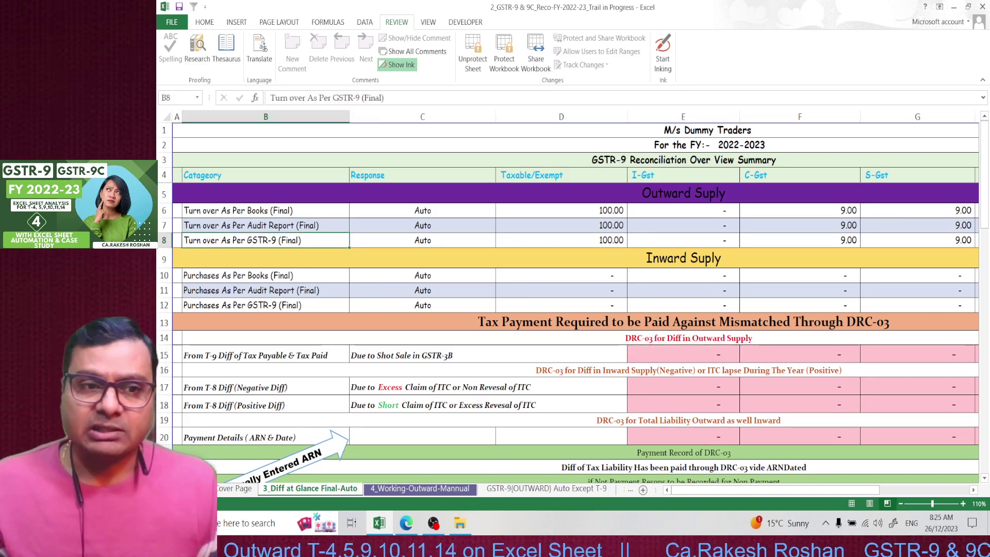
- On the 8_GSTR-9C sheet, examine the gross and taxable turnover reconciliations and their un-reconciled rows
{"action": "scroll", "coordinate": [413, 489], "scroll_direction": "down", "scroll_amount": 4}
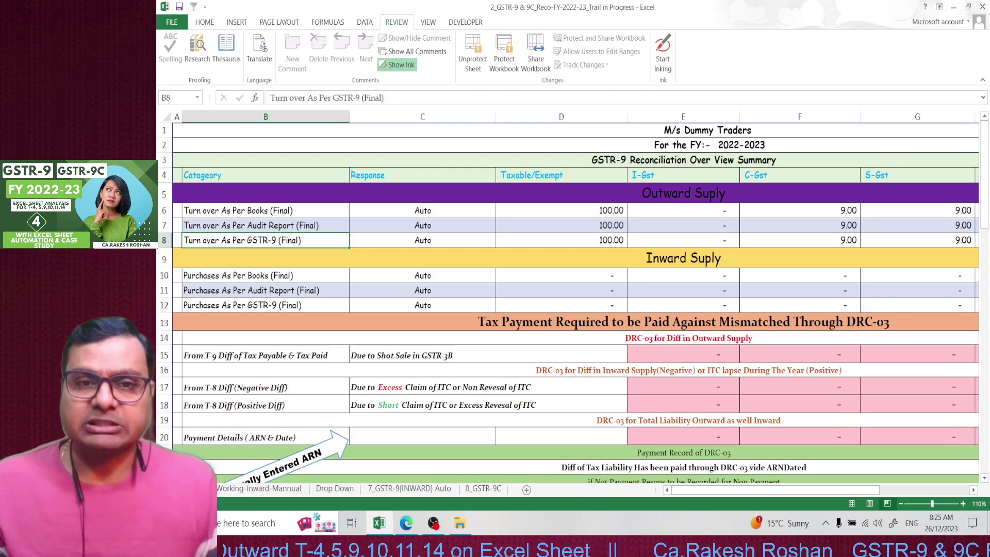
{"action": "left_click", "coordinate": [485, 488]}
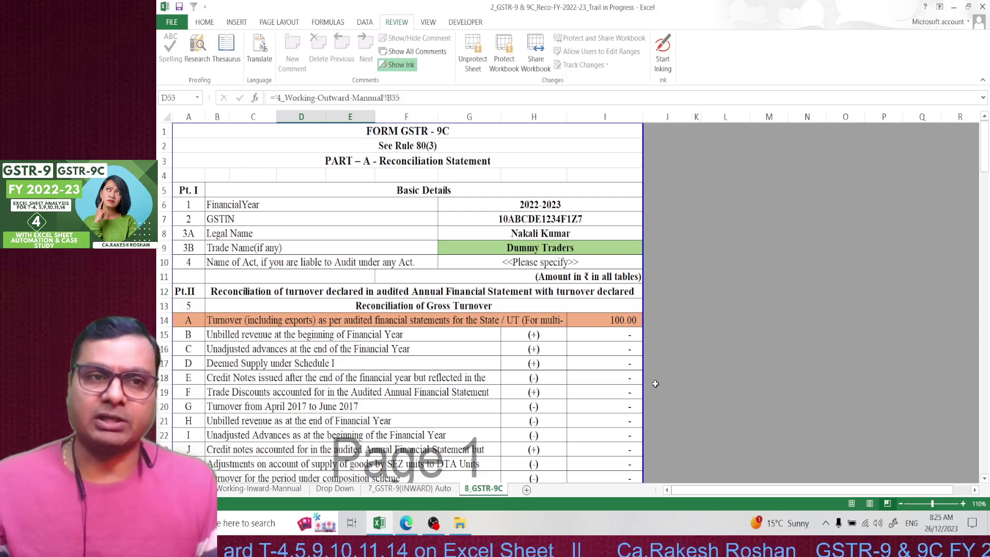
{"action": "left_click", "coordinate": [623, 322]}
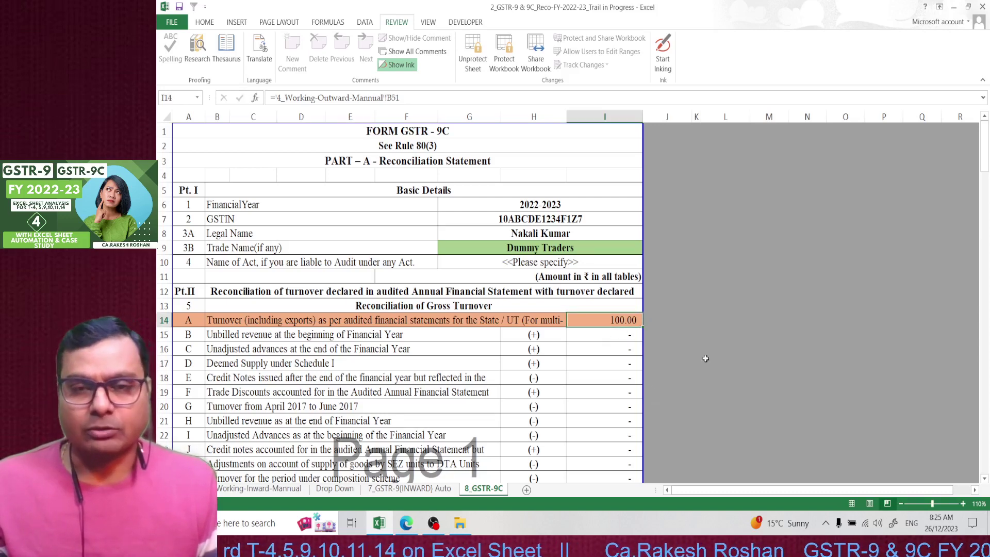
{"action": "scroll", "coordinate": [703, 358], "scroll_direction": "down", "scroll_amount": 4}
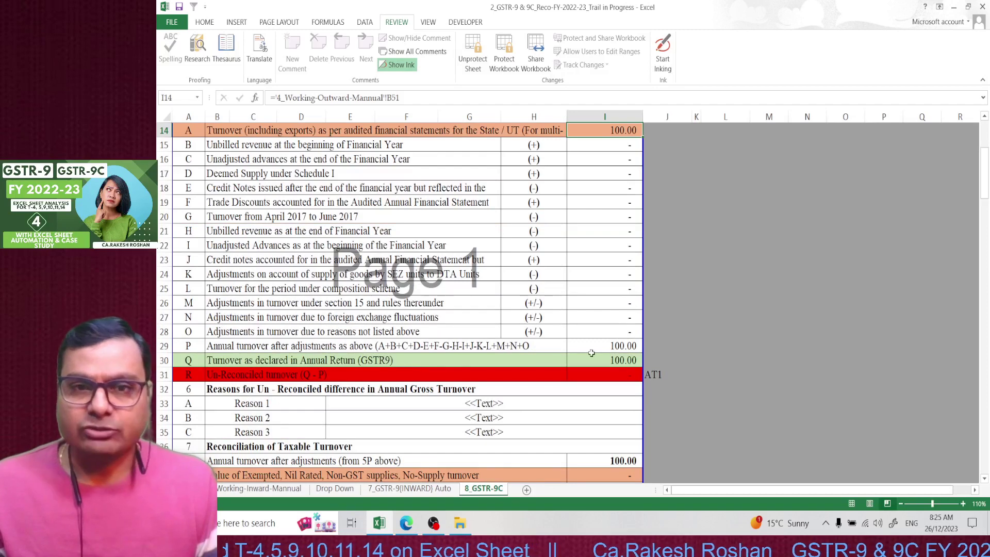
{"action": "left_click", "coordinate": [620, 347]}
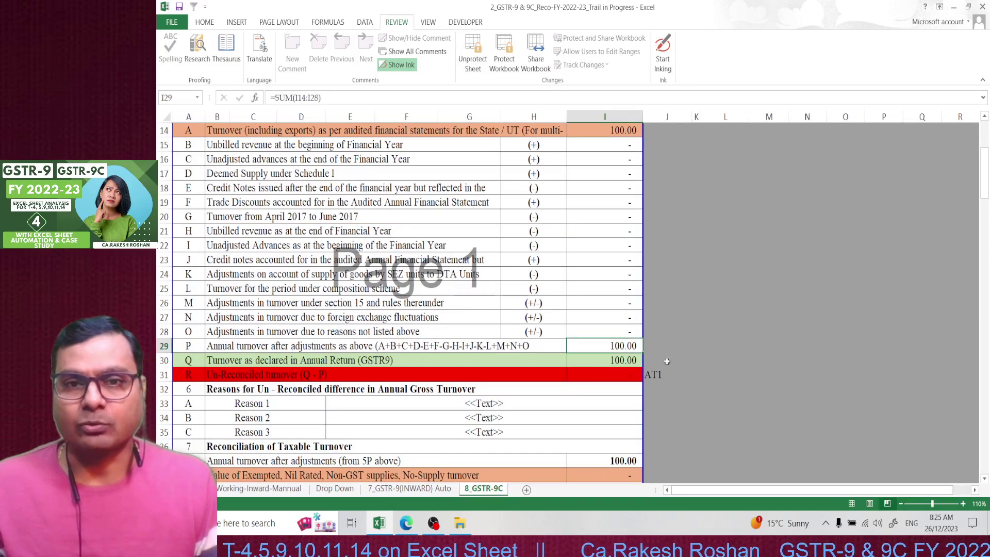
{"action": "scroll", "coordinate": [759, 360], "scroll_direction": "down", "scroll_amount": 2}
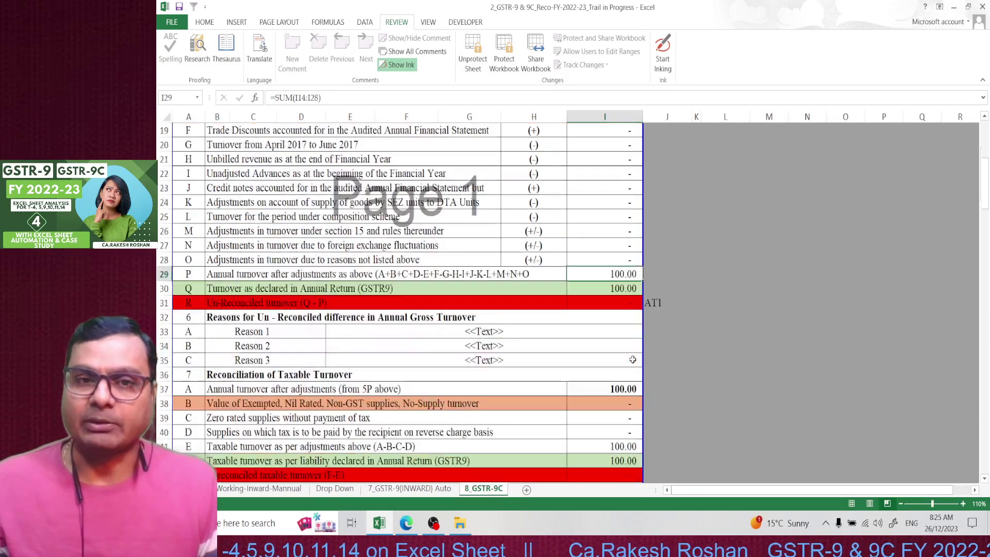
{"action": "scroll", "coordinate": [632, 359], "scroll_direction": "down", "scroll_amount": 3}
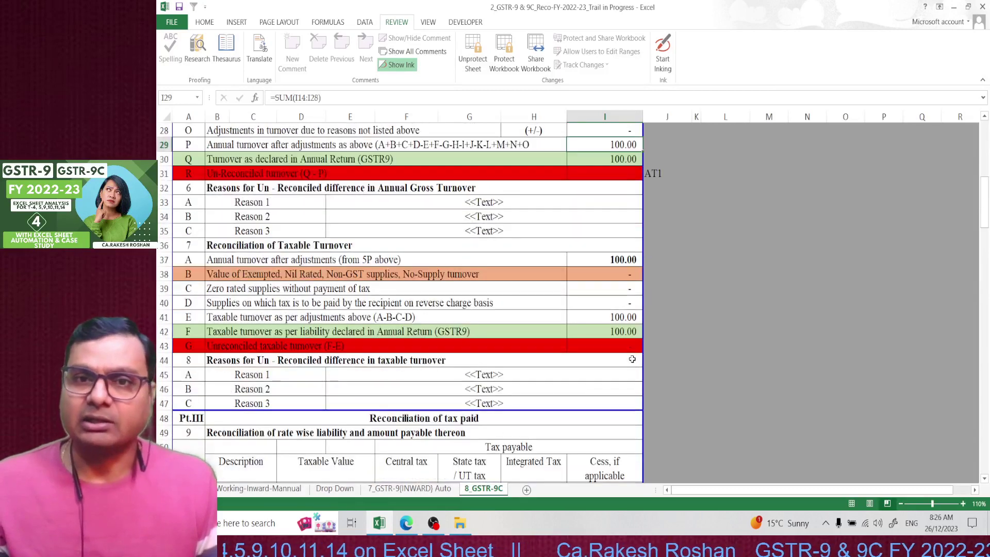
- Review the GSTR-9C tax paid reconciliation, including the 18% rate row and the un-reconciled payment row
{"action": "scroll", "coordinate": [629, 358], "scroll_direction": "down", "scroll_amount": 5}
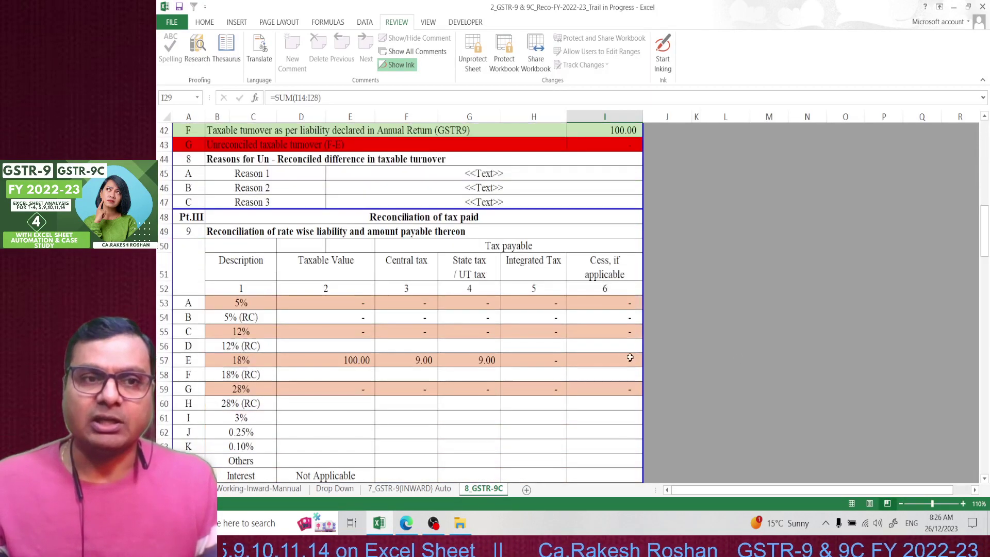
{"action": "left_click", "coordinate": [335, 361]}
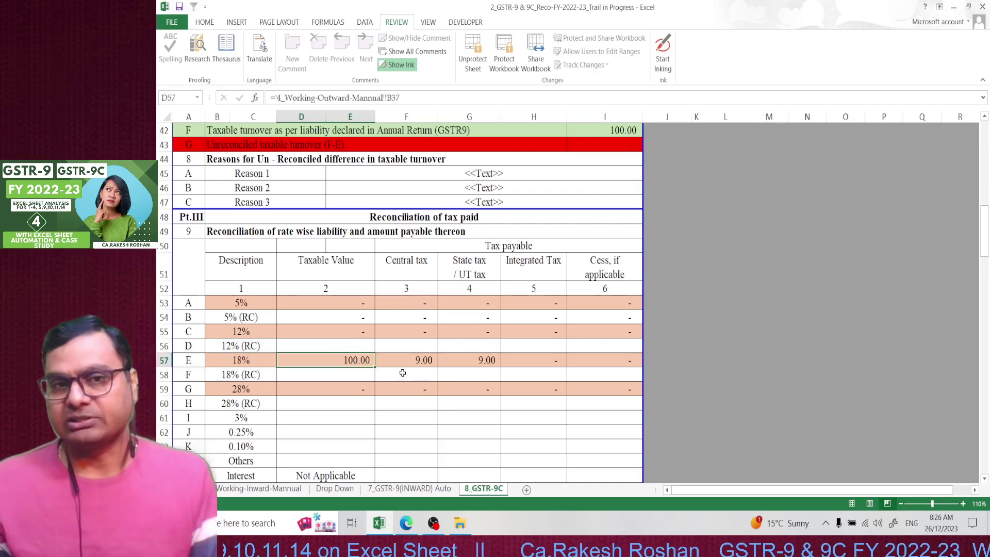
{"action": "scroll", "coordinate": [467, 387], "scroll_direction": "down", "scroll_amount": 4}
{"action": "scroll", "coordinate": [467, 387], "scroll_direction": "down", "scroll_amount": 1}
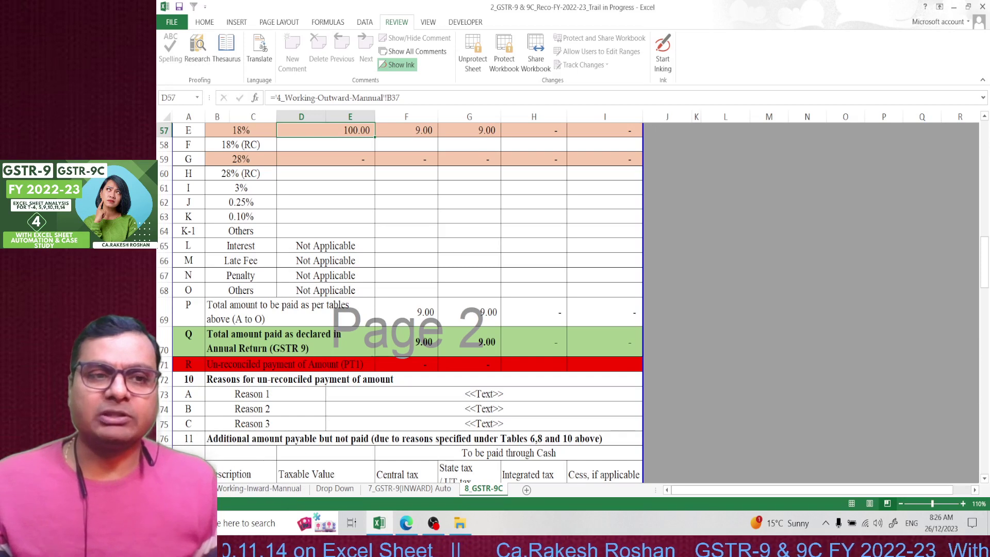
- Return to the GSTR-9(OUTWARD) Auto Except T-9 sheet and highlight the unregistered supplies figures on both sides of Table 4
{"action": "left_click", "coordinate": [185, 489]}
{"action": "left_click", "coordinate": [185, 488]}
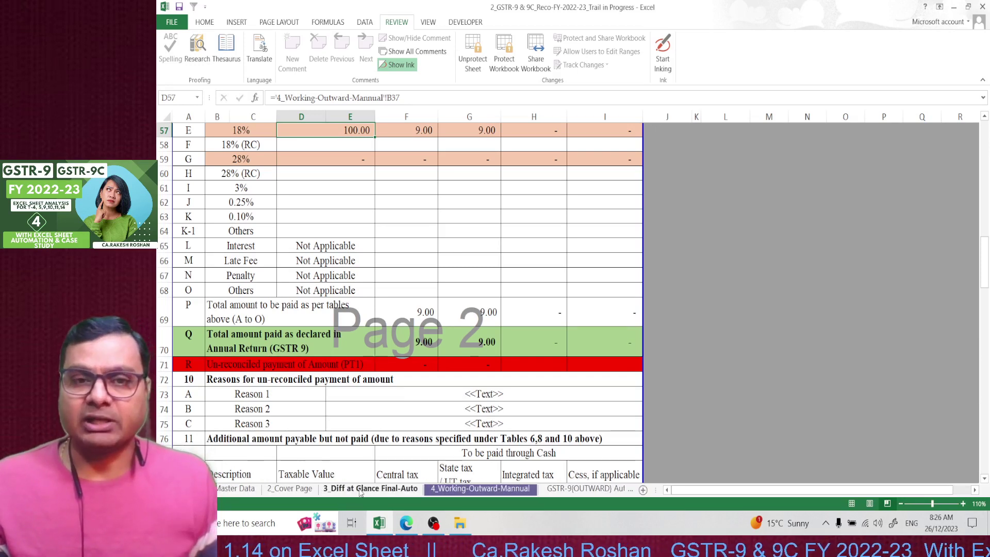
{"action": "left_click", "coordinate": [585, 488]}
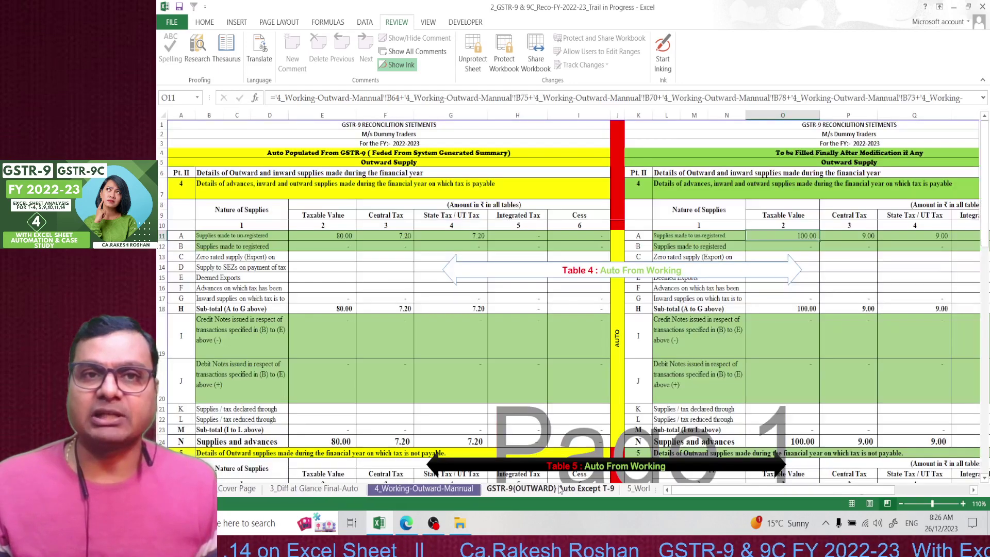
{"action": "left_click_drag", "start_coordinate": [335, 236], "coordinate": [522, 236]}
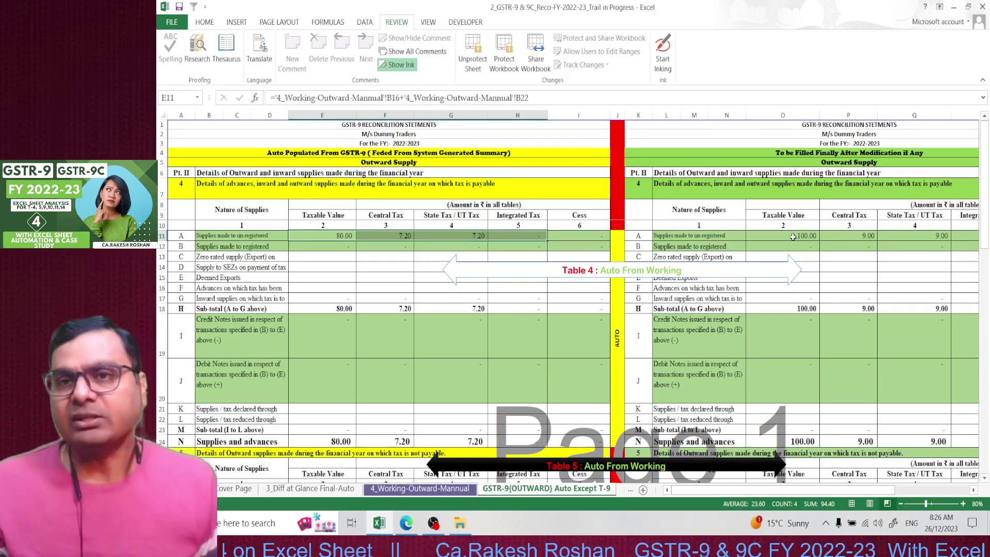
{"action": "left_click_drag", "start_coordinate": [792, 237], "coordinate": [904, 239]}
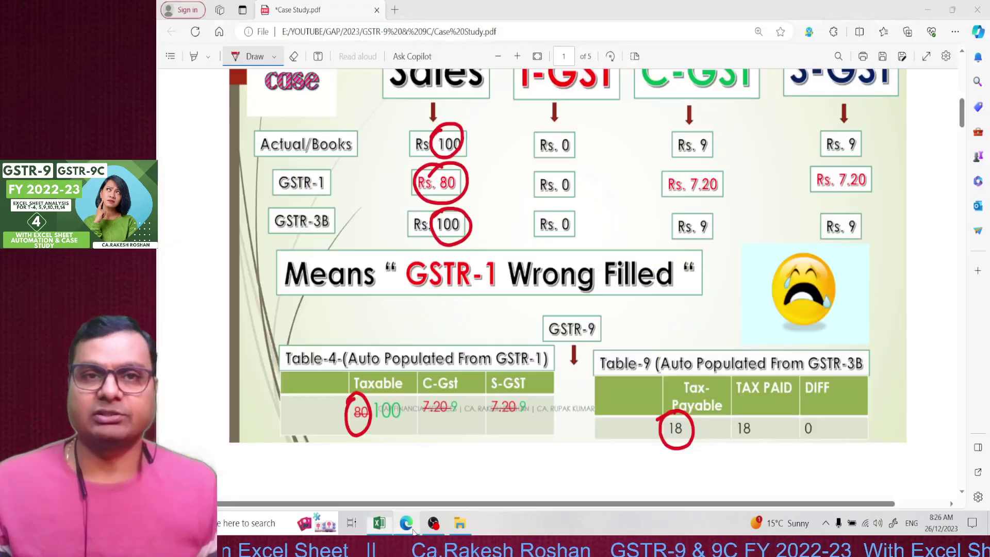
- Switch to the Case Study PDF in Edge, review Case-2B, and circle its Actual/Books sales figure of Rs. 100 in red
{"action": "key", "text": "alt+Tab"}
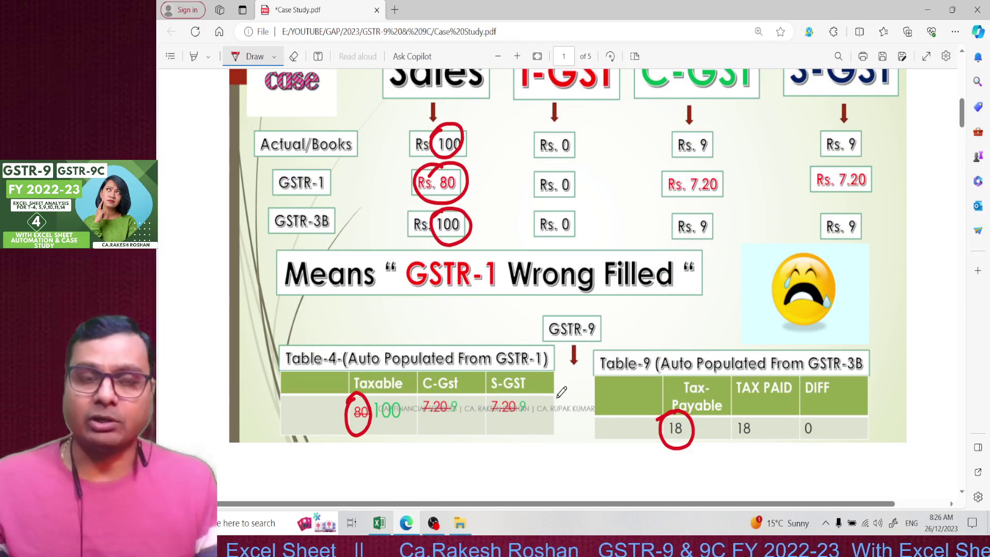
{"action": "scroll", "coordinate": [561, 392], "scroll_direction": "down", "scroll_amount": 6}
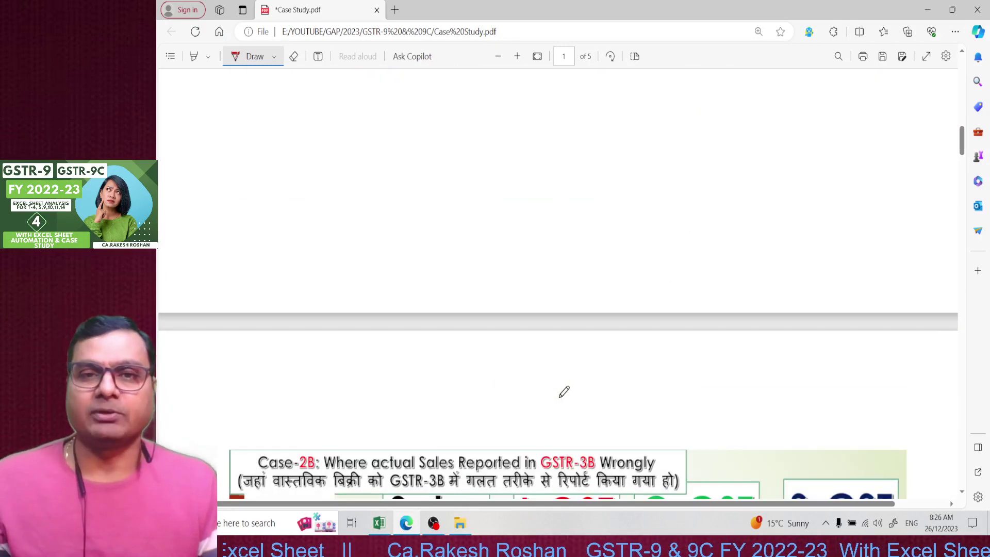
{"action": "scroll", "coordinate": [564, 392], "scroll_direction": "down", "scroll_amount": 6}
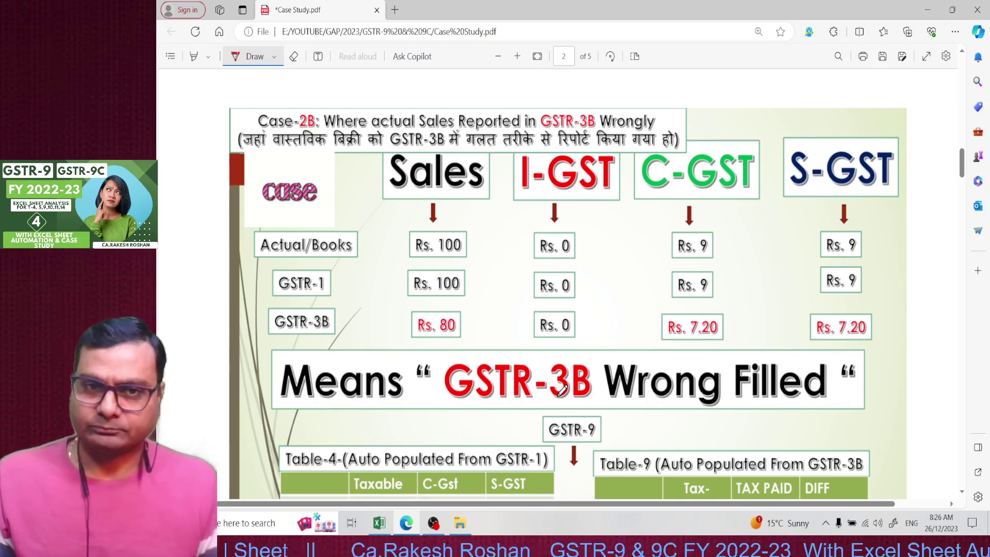
{"action": "scroll", "coordinate": [561, 392], "scroll_direction": "down", "scroll_amount": 2}
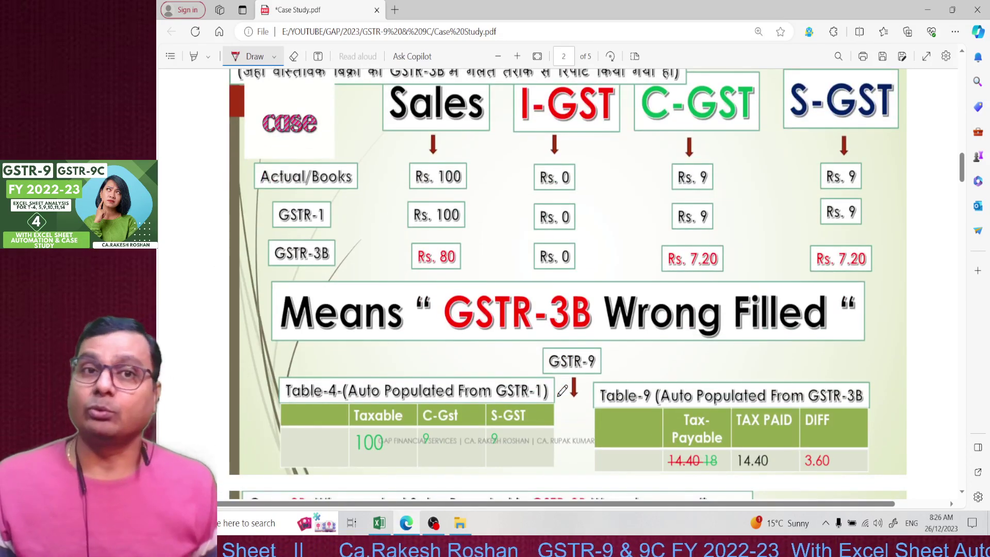
{"action": "scroll", "coordinate": [562, 390], "scroll_direction": "up", "scroll_amount": 3}
{"action": "scroll", "coordinate": [562, 390], "scroll_direction": "down", "scroll_amount": 1}
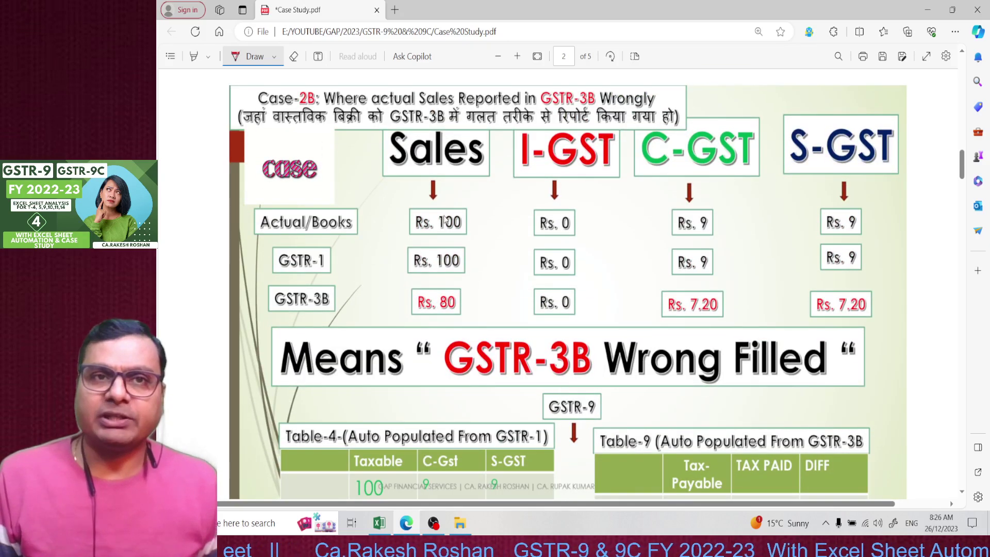
{"action": "mouse_move", "coordinate": [446, 209]}
{"action": "left_mouse_down"}
{"action": "mouse_move", "coordinate": [453, 244]}
{"action": "mouse_move", "coordinate": [429, 205]}
{"action": "left_mouse_up"}
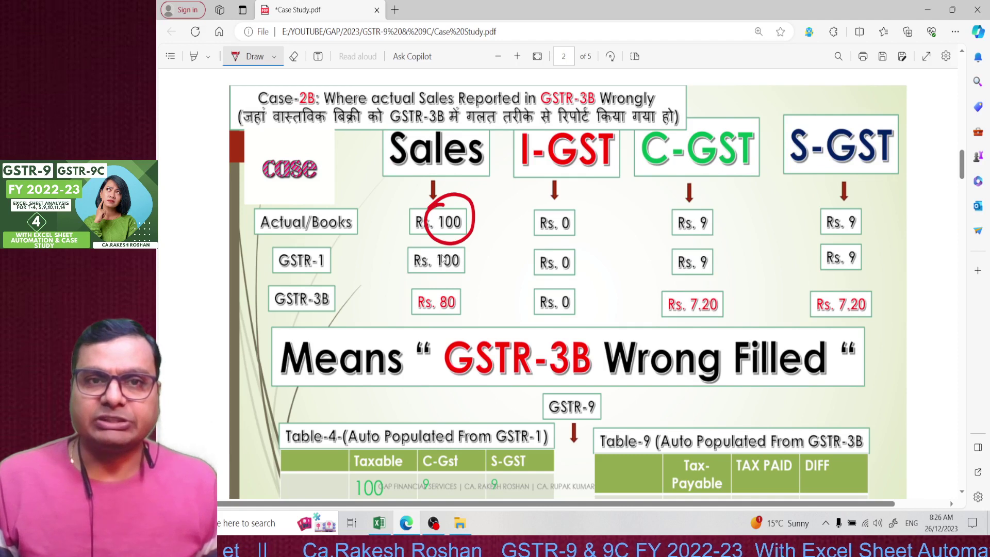
- Circle Case-2B's GSTR-1 and GSTR-3B sales figures, the Table-4 taxable value of 100 and the Table-9 tax payable of 14.40 in red
{"action": "mouse_move", "coordinate": [446, 239]}
{"action": "left_mouse_down"}
{"action": "mouse_move", "coordinate": [427, 270]}
{"action": "mouse_move", "coordinate": [465, 247]}
{"action": "mouse_move", "coordinate": [429, 243]}
{"action": "left_mouse_up"}
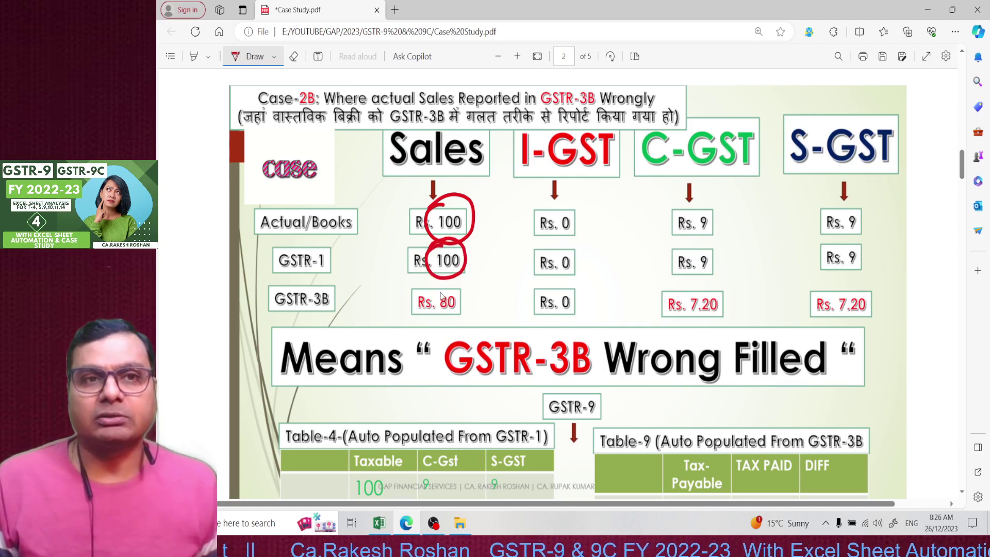
{"action": "mouse_move", "coordinate": [444, 288]}
{"action": "left_mouse_down"}
{"action": "mouse_move", "coordinate": [420, 309]}
{"action": "mouse_move", "coordinate": [468, 291]}
{"action": "mouse_move", "coordinate": [428, 284]}
{"action": "left_mouse_up"}
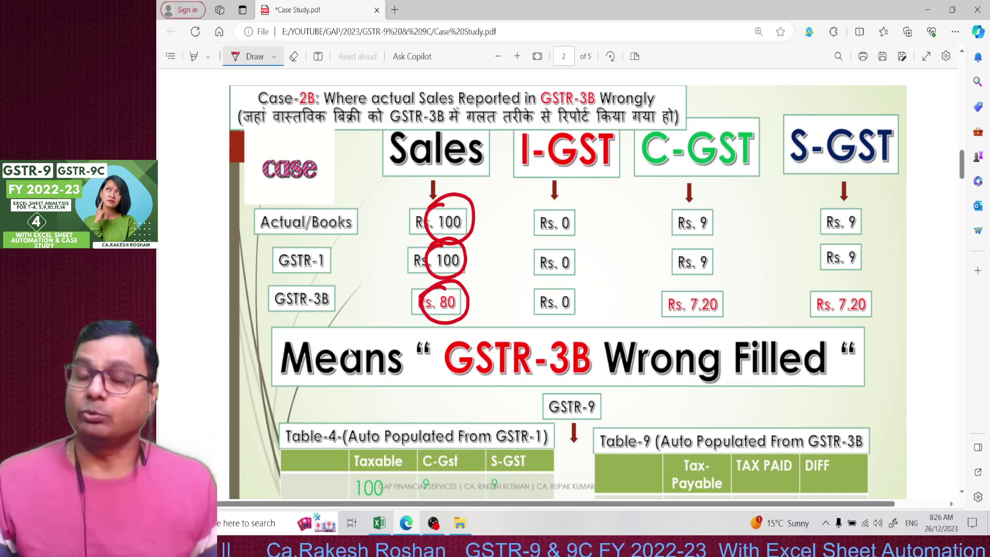
{"action": "scroll", "coordinate": [561, 389], "scroll_direction": "down", "scroll_amount": 3}
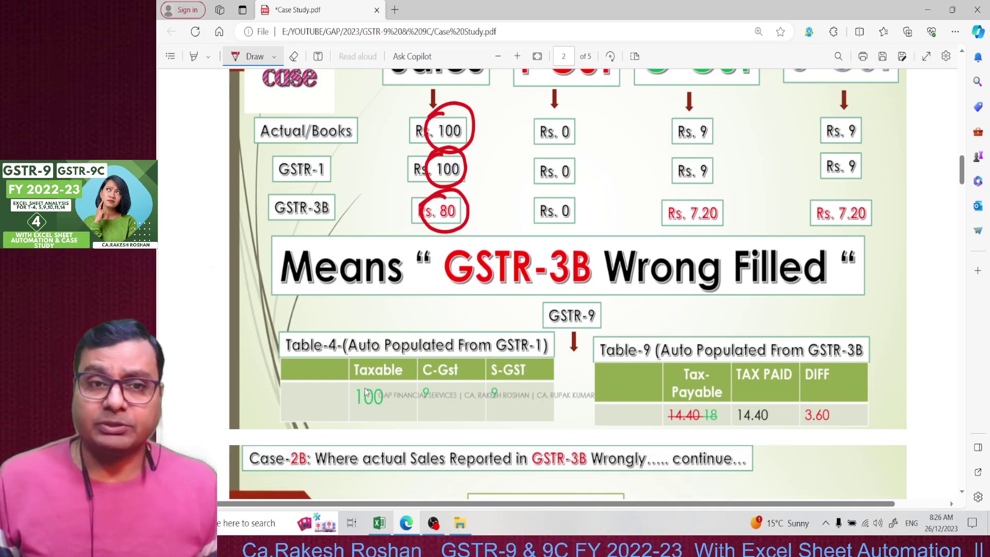
{"action": "mouse_move", "coordinate": [364, 388]}
{"action": "left_mouse_down"}
{"action": "mouse_move", "coordinate": [370, 424]}
{"action": "mouse_move", "coordinate": [367, 378]}
{"action": "left_mouse_up"}
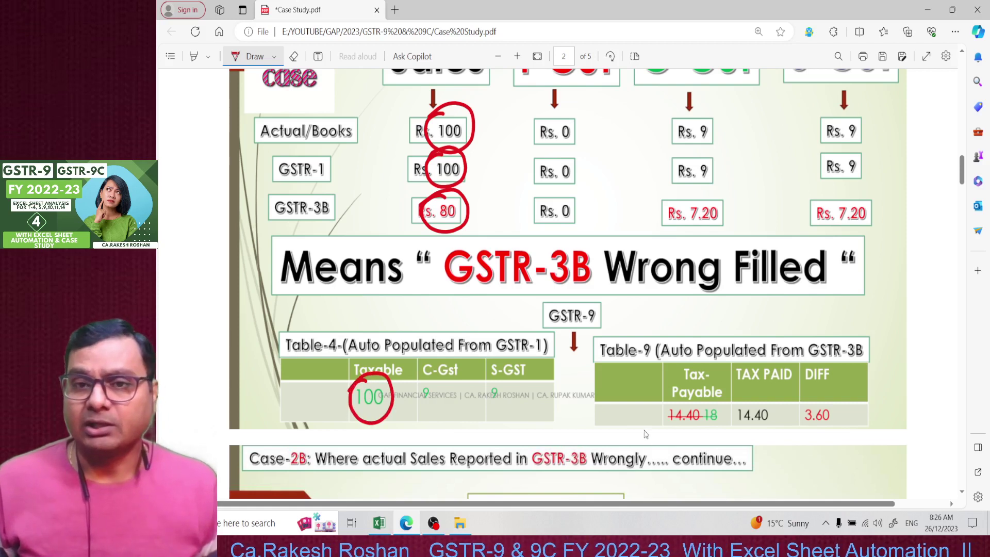
{"action": "mouse_move", "coordinate": [665, 402]}
{"action": "left_mouse_down"}
{"action": "mouse_move", "coordinate": [704, 425]}
{"action": "mouse_move", "coordinate": [660, 407]}
{"action": "left_mouse_up"}
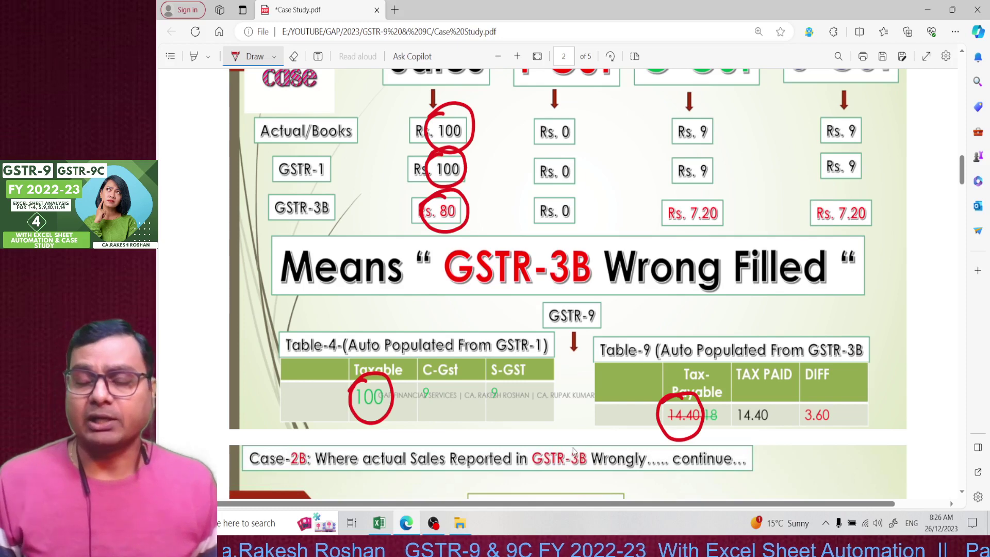
- In the Case-2B continuation flowchart, underline "Taxable Value" in the T-10 line and circle the T-9 DRC-03 box
{"action": "scroll", "coordinate": [569, 363], "scroll_direction": "down", "scroll_amount": 3}
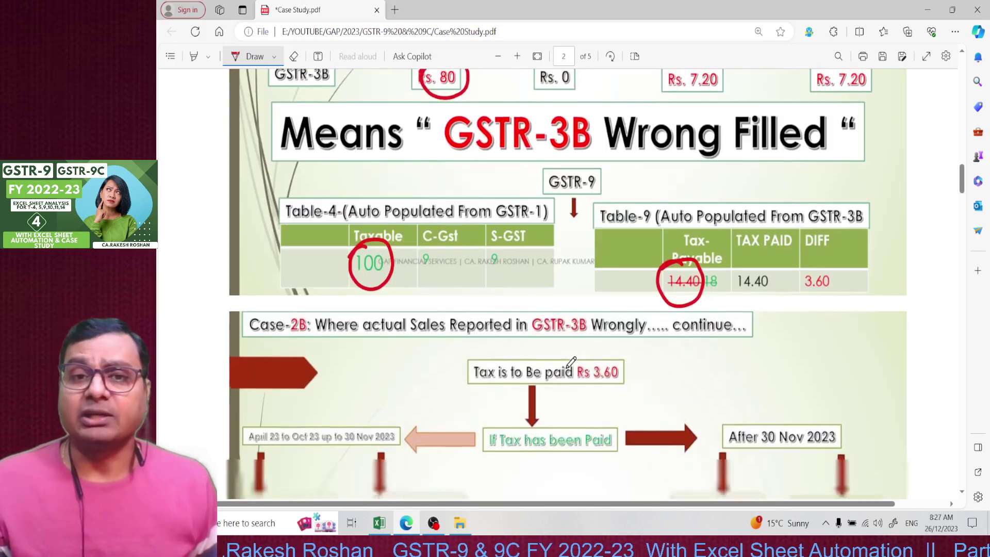
{"action": "scroll", "coordinate": [571, 362], "scroll_direction": "down", "scroll_amount": 4}
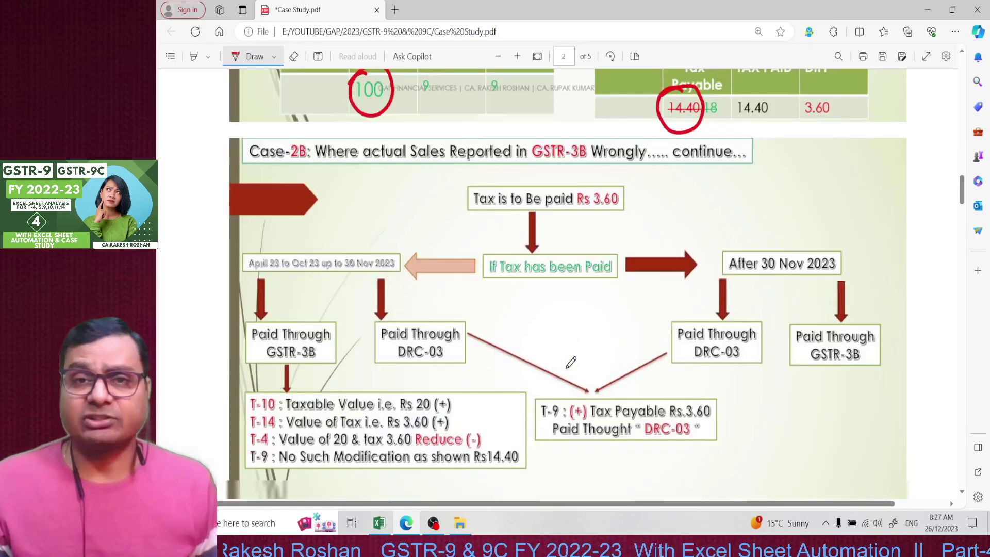
{"action": "scroll", "coordinate": [570, 362], "scroll_direction": "down", "scroll_amount": 2}
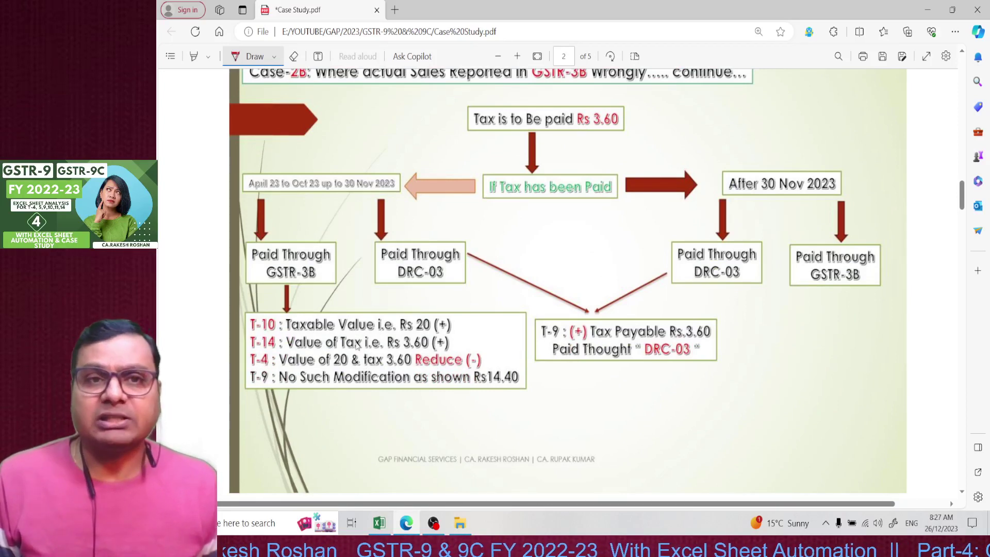
{"action": "left_click_drag", "start_coordinate": [287, 336], "coordinate": [368, 335]}
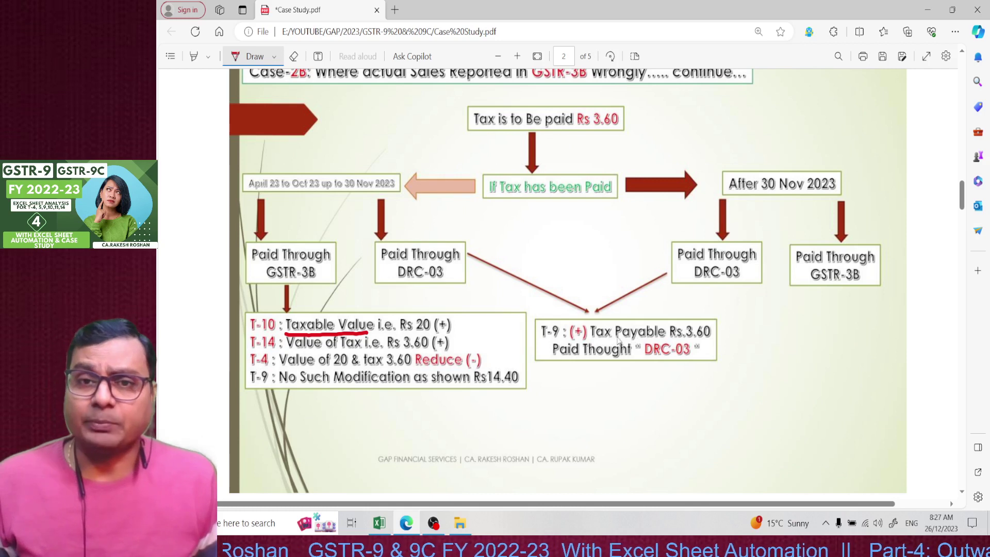
{"action": "mouse_move", "coordinate": [588, 298]}
{"action": "left_mouse_down"}
{"action": "mouse_move", "coordinate": [534, 338]}
{"action": "mouse_move", "coordinate": [659, 399]}
{"action": "mouse_move", "coordinate": [624, 291]}
{"action": "mouse_move", "coordinate": [562, 306]}
{"action": "left_mouse_up"}
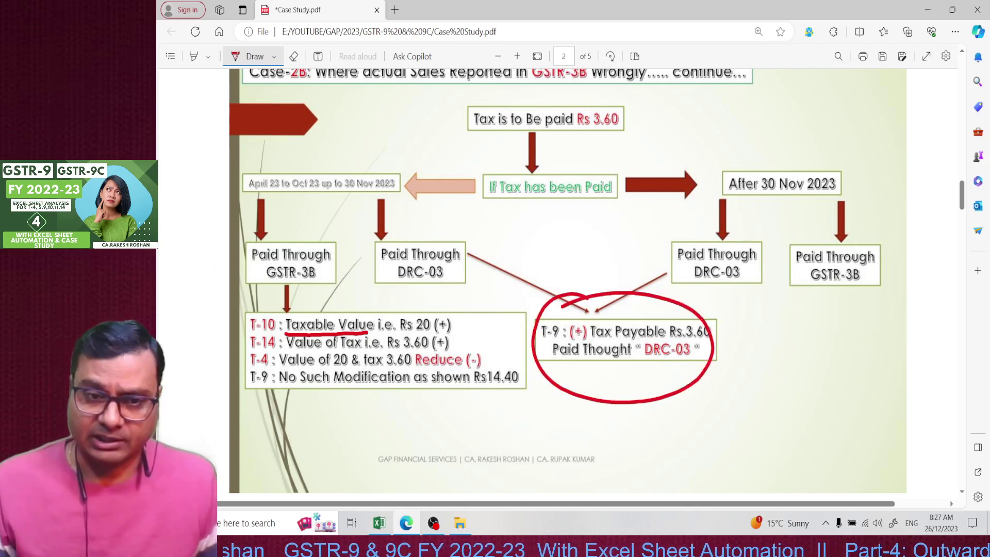
- Switch to the Excel workbook's 4_Working-Outward-Mannual sheet and set the GSTR-3B taxable row to sales 80 and C-Gst 7.20
{"action": "left_click", "coordinate": [381, 523]}
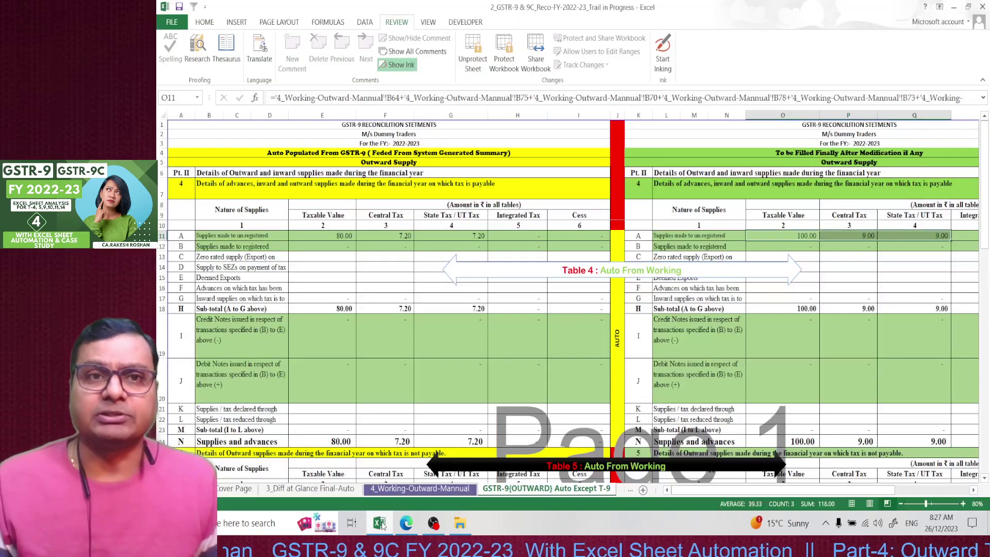
{"action": "left_click", "coordinate": [382, 488]}
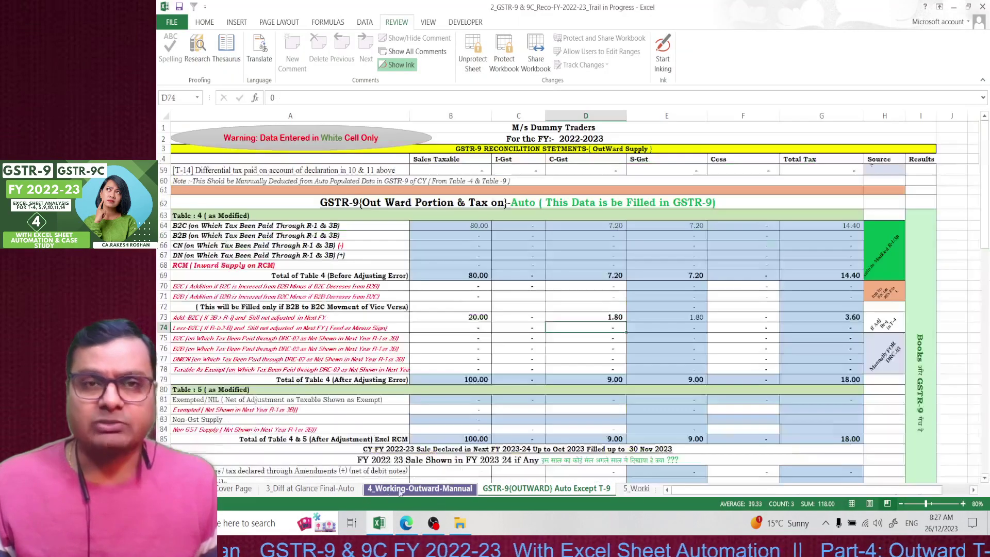
{"action": "scroll", "coordinate": [471, 410], "scroll_direction": "up", "scroll_amount": 10}
{"action": "scroll", "coordinate": [471, 410], "scroll_direction": "up", "scroll_amount": 9}
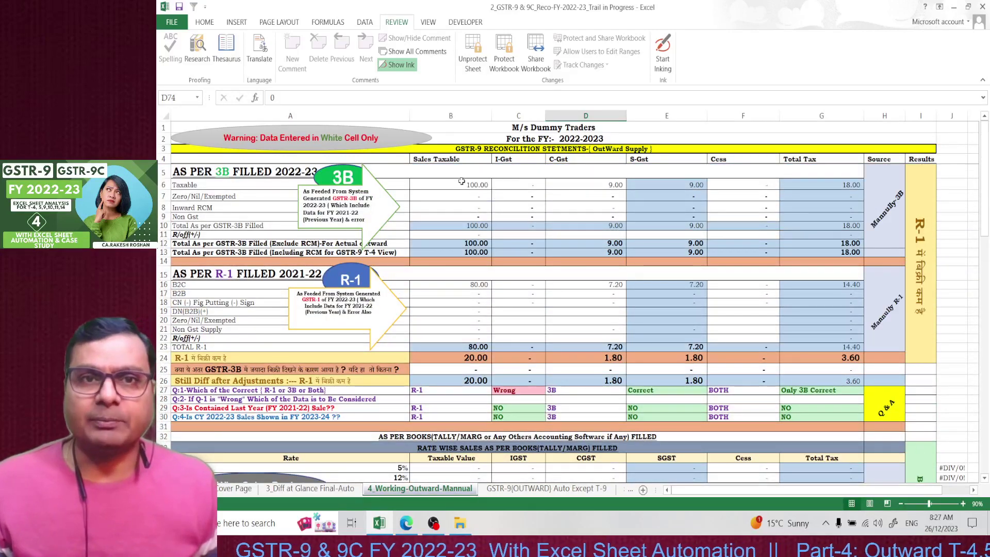
{"action": "left_click", "coordinate": [465, 186]}
{"action": "type", "text": "80"}
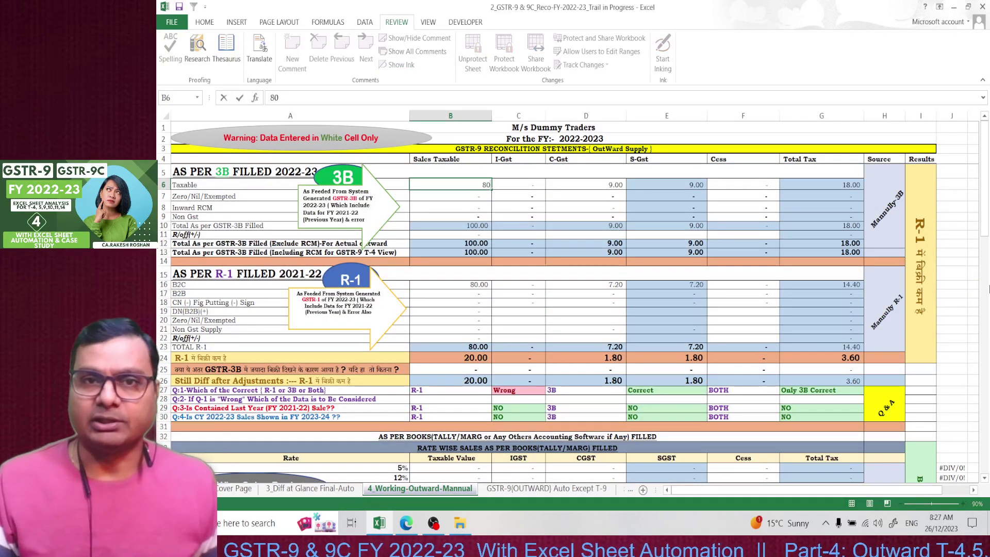
{"action": "key", "text": "Tab"}
{"action": "key", "text": "Tab"}
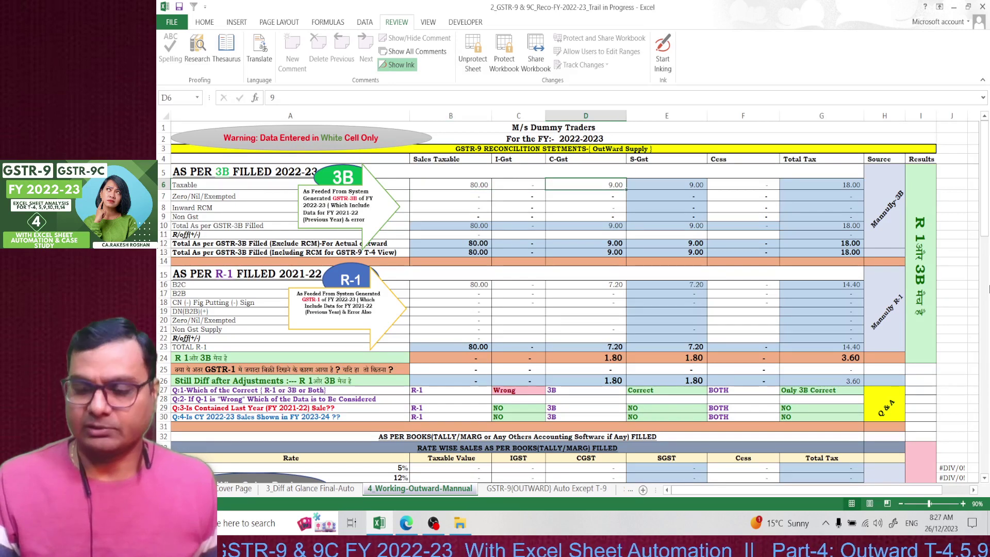
{"action": "type", "text": "7.20"}
{"action": "key", "text": "Return"}
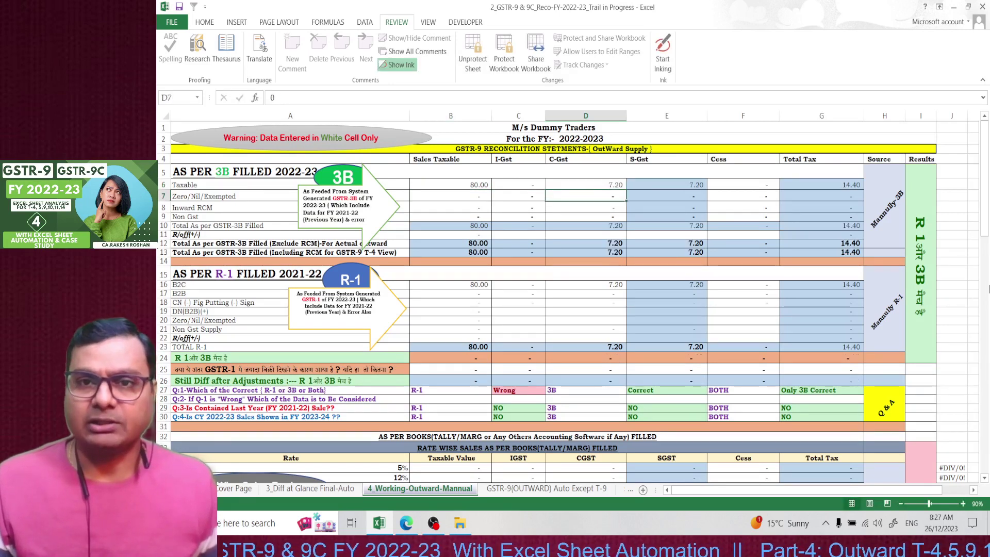
- Set the B2C row under R-1 filled to sales taxable 100 and C-Gst 18
{"action": "left_click", "coordinate": [460, 284]}
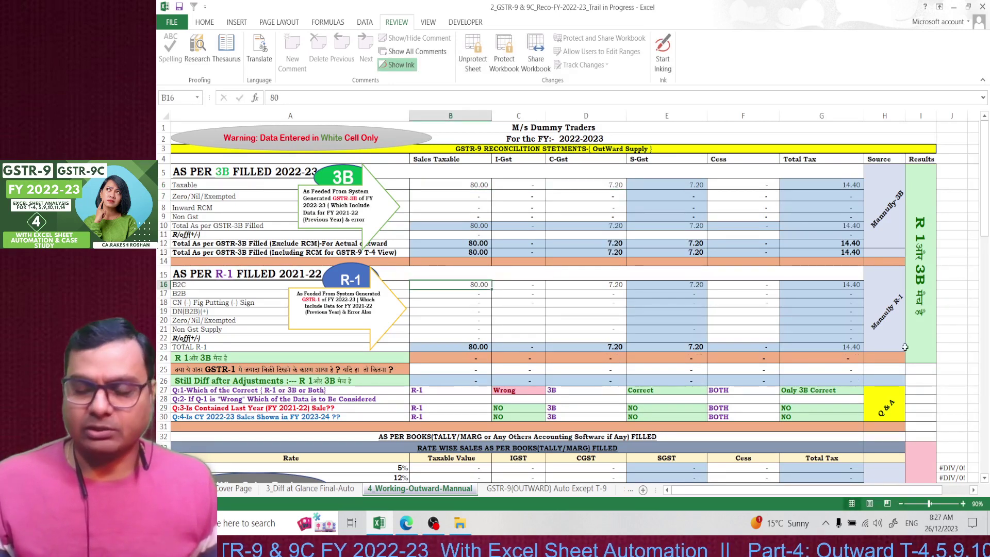
{"action": "type", "text": "100"}
{"action": "key", "text": "Tab"}
{"action": "key", "text": "Tab"}
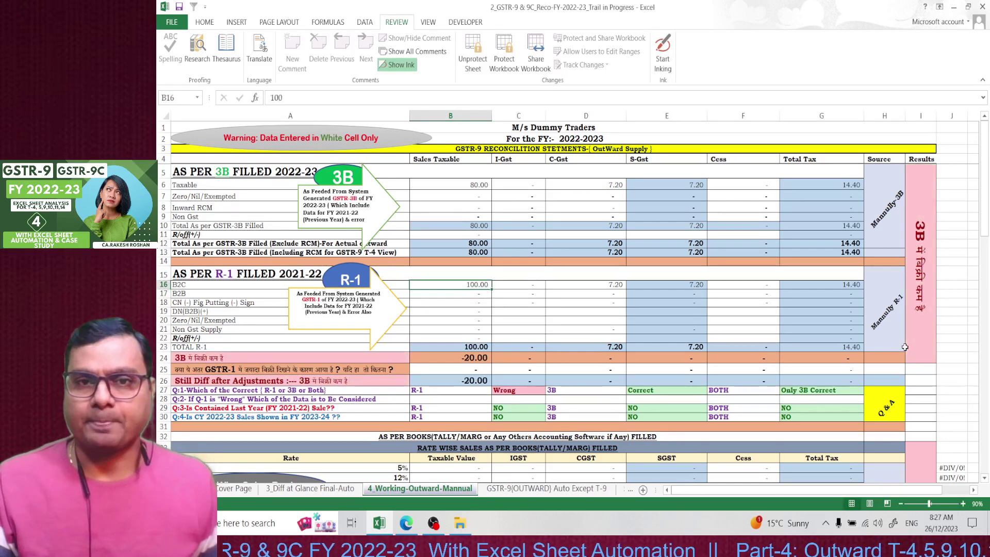
{"action": "type", "text": "18"}
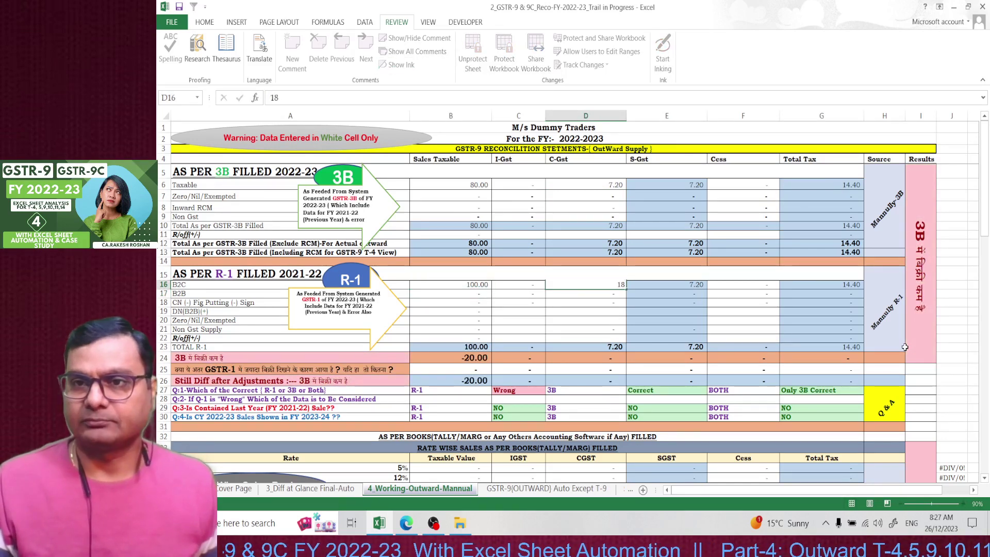
{"action": "key", "text": "Return"}
- Answer Q:1 by setting R-1 to Correct, 3B to Wrong and BOTH to Only R-1 Correct
{"action": "scroll", "coordinate": [901, 350], "scroll_direction": "down", "scroll_amount": 3}
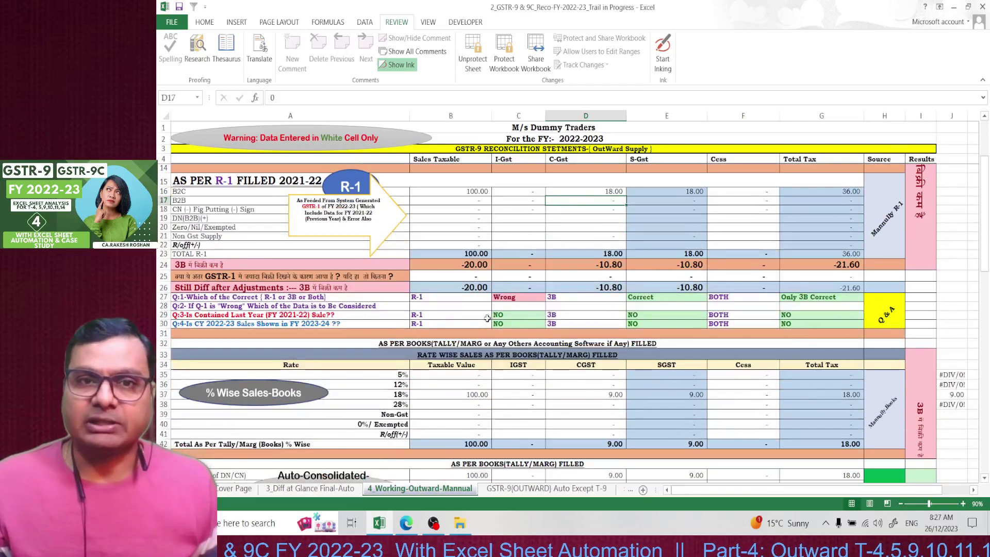
{"action": "left_click", "coordinate": [530, 298]}
{"action": "left_click", "coordinate": [548, 298]}
{"action": "left_click", "coordinate": [510, 306]}
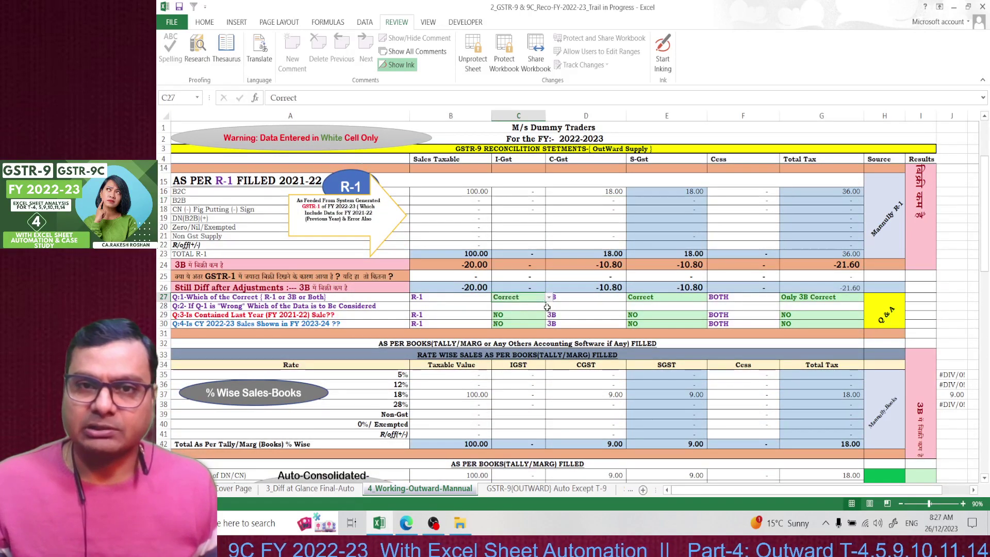
{"action": "left_click", "coordinate": [673, 303]}
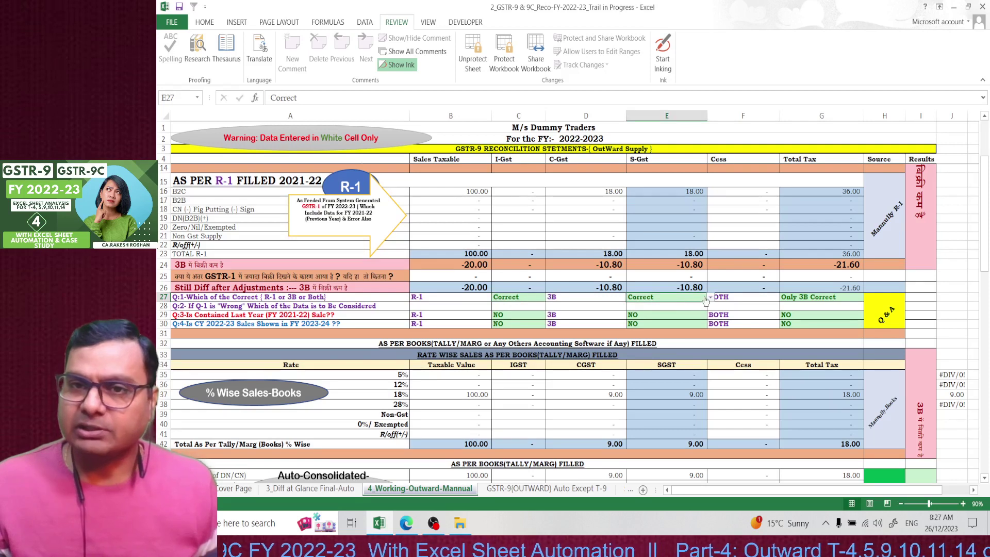
{"action": "left_click", "coordinate": [710, 298]}
{"action": "left_click", "coordinate": [651, 312]}
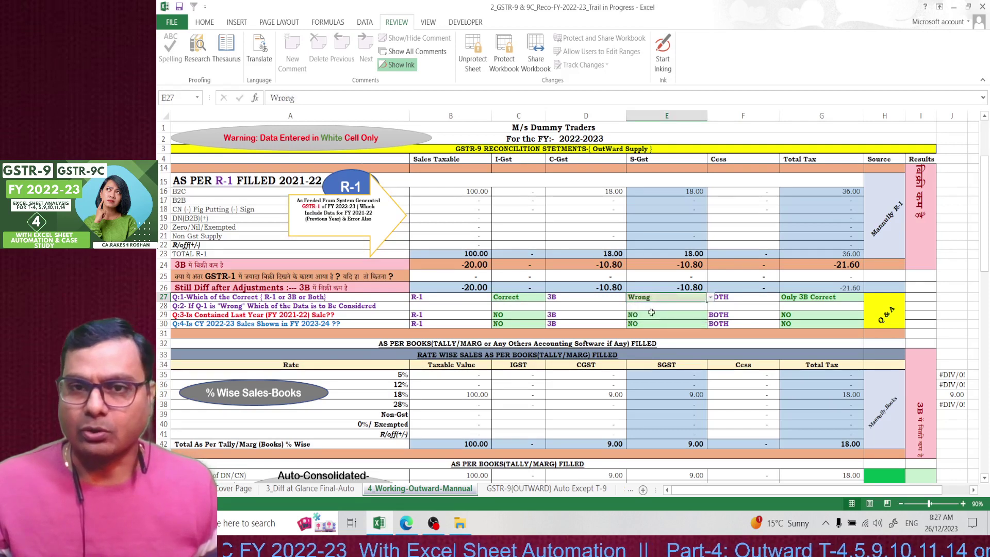
{"action": "left_click", "coordinate": [818, 302]}
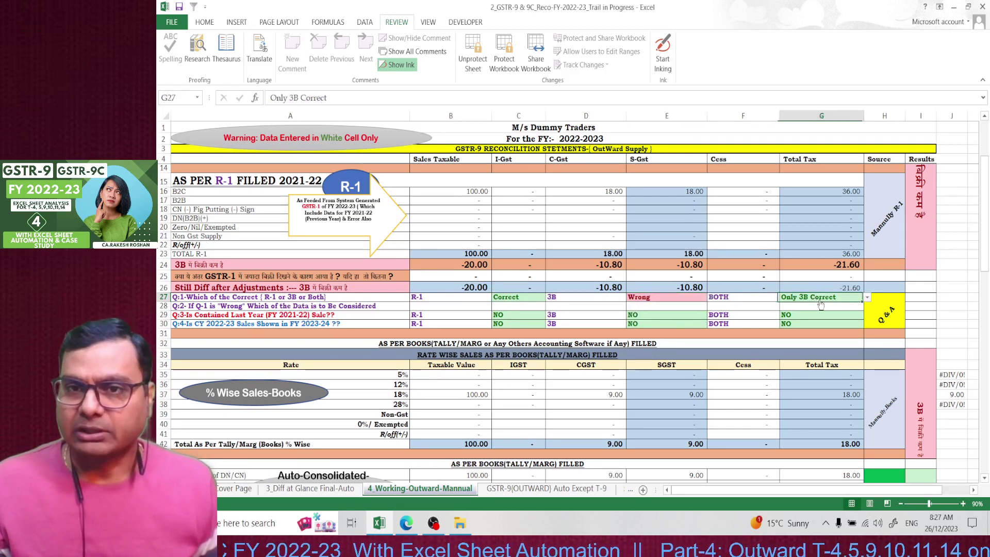
{"action": "left_click", "coordinate": [866, 298]}
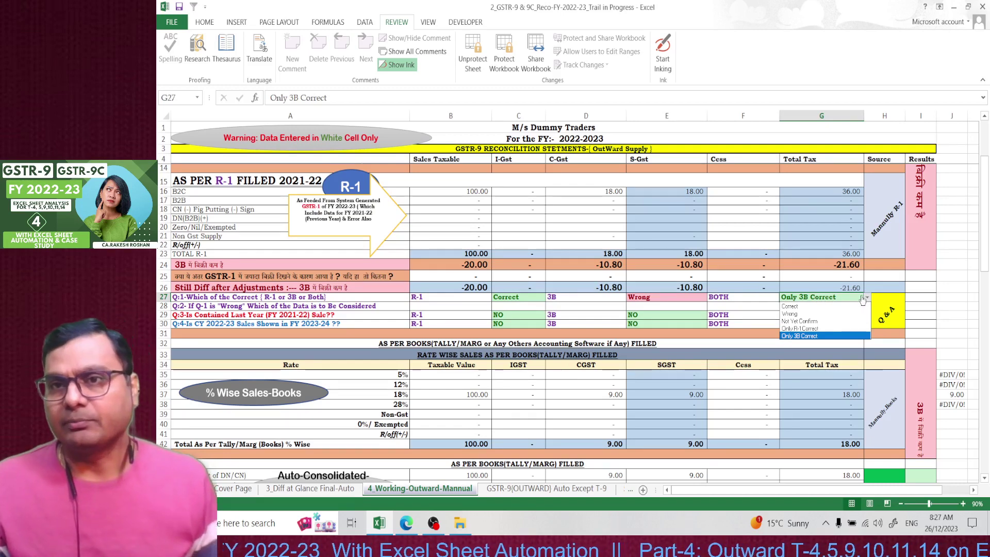
{"action": "left_click", "coordinate": [816, 328]}
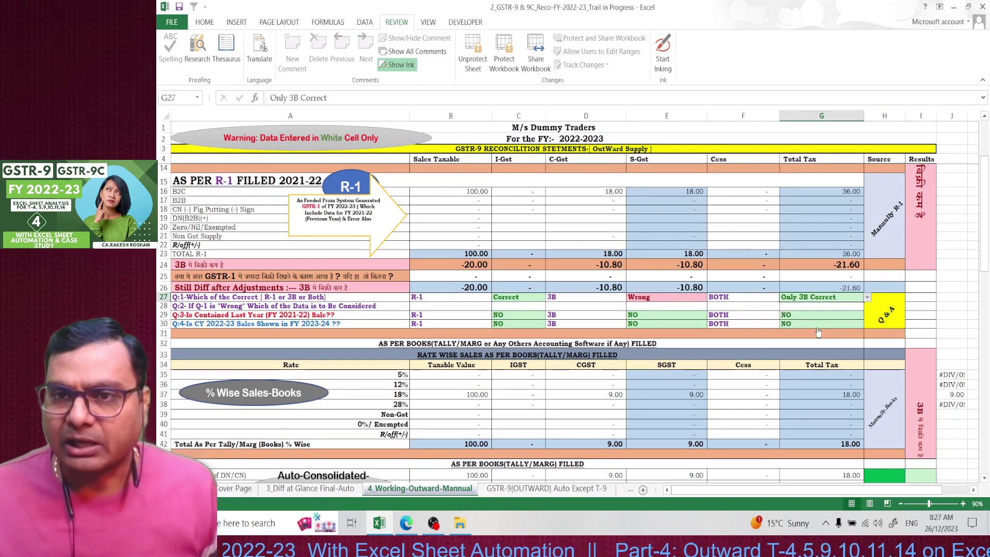
- Correct the C-Gst amount in the R-1 B2C row to 9
{"action": "scroll", "coordinate": [488, 226], "scroll_direction": "up", "scroll_amount": 2}
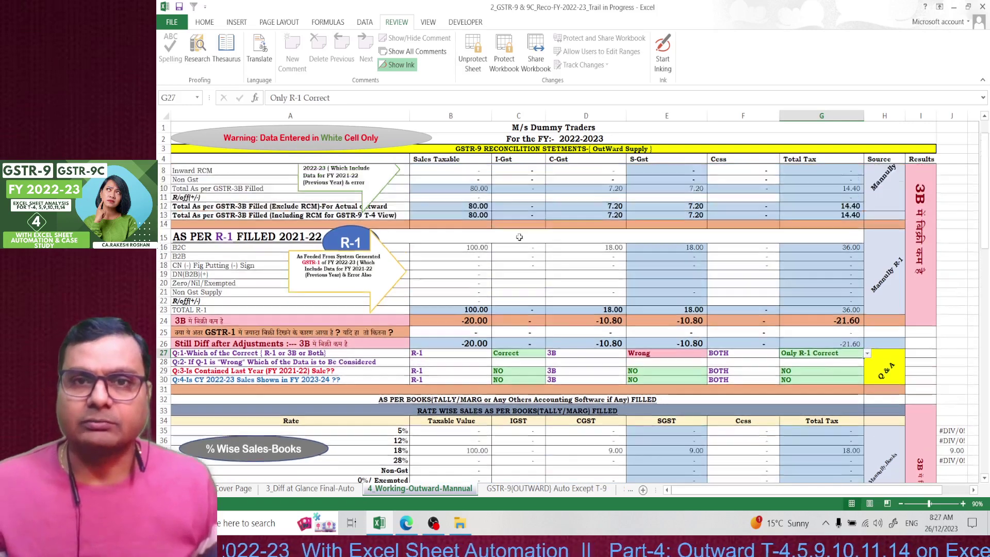
{"action": "left_click", "coordinate": [597, 246]}
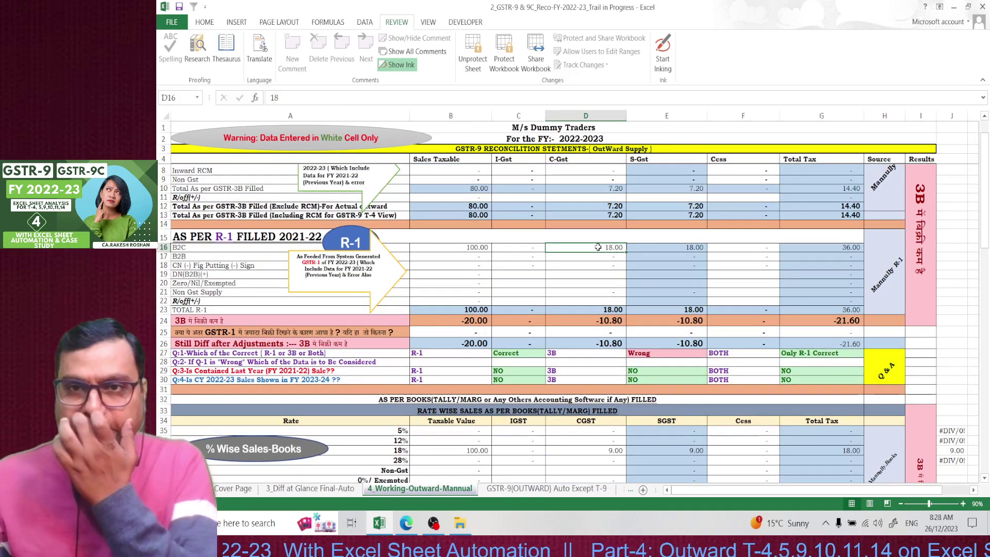
{"action": "scroll", "coordinate": [597, 247], "scroll_direction": "up", "scroll_amount": 1}
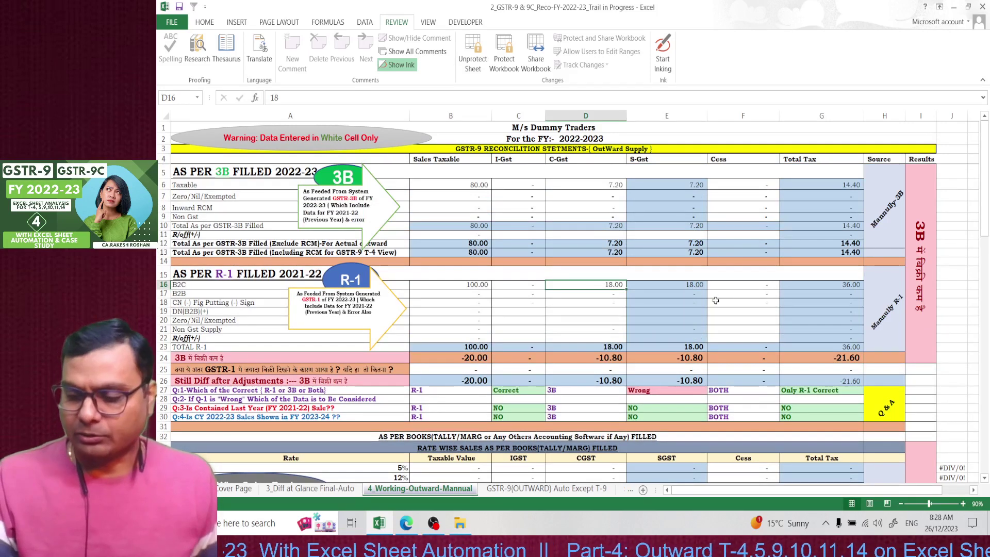
{"action": "type", "text": "9"}
{"action": "key", "text": "Return"}
- Examine the total tax difference between 3B and R-1, then the rate-wise books sales and the books reconciliation rows
{"action": "scroll", "coordinate": [715, 300], "scroll_direction": "down", "scroll_amount": 1}
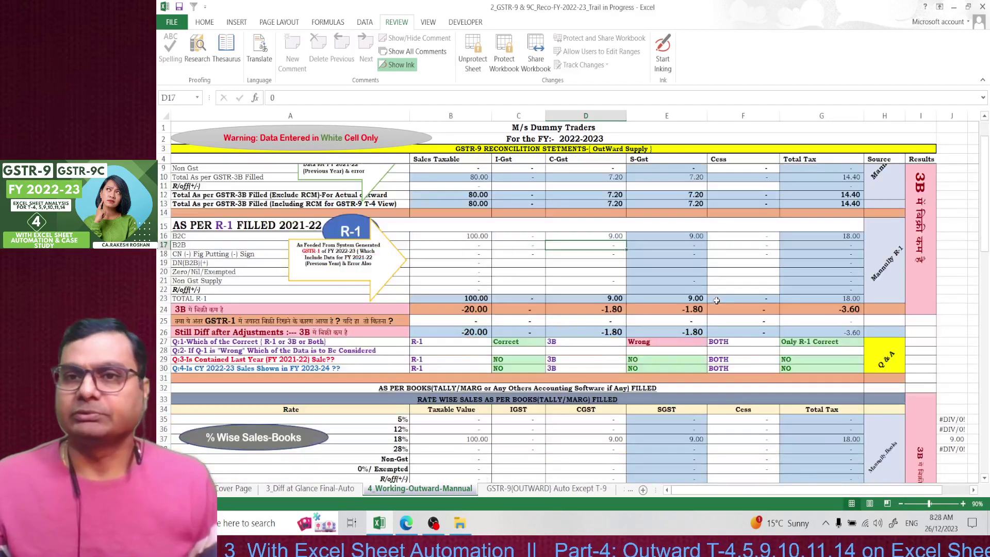
{"action": "scroll", "coordinate": [707, 363], "scroll_direction": "down", "scroll_amount": 1}
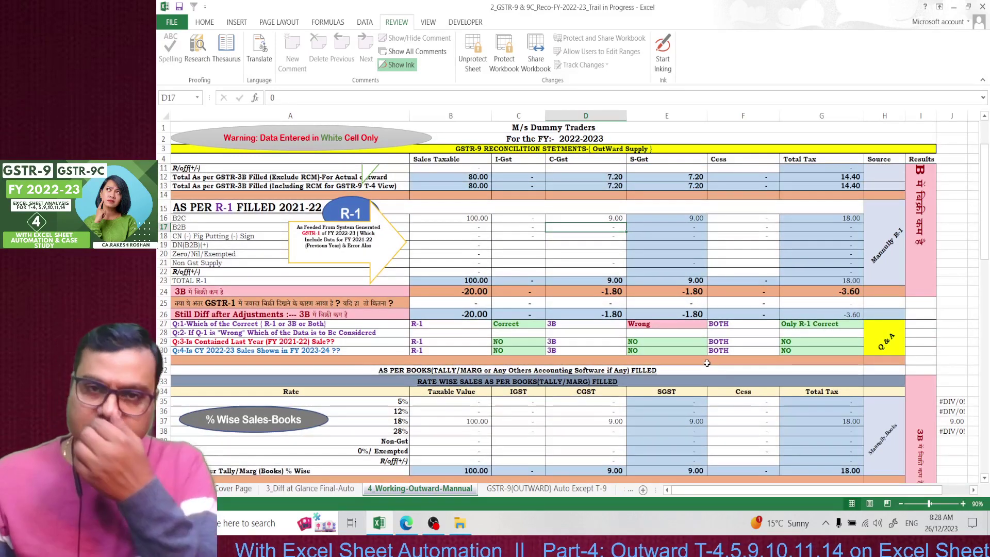
{"action": "left_click", "coordinate": [850, 290]}
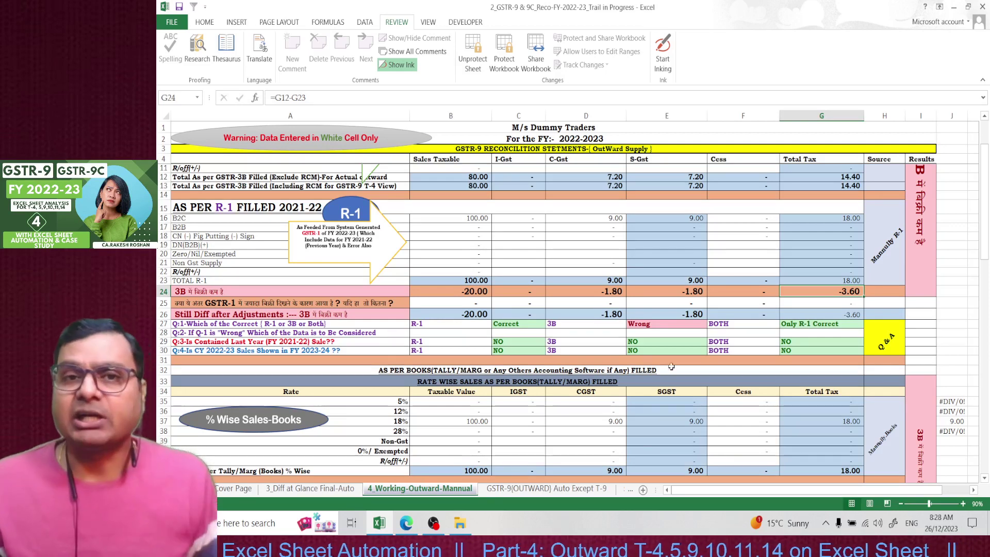
{"action": "scroll", "coordinate": [660, 351], "scroll_direction": "down", "scroll_amount": 2}
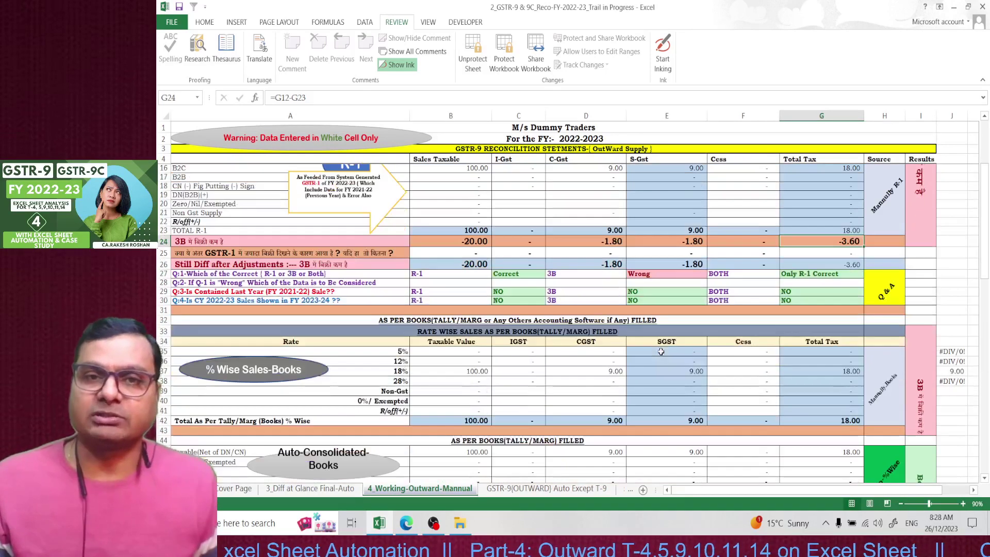
{"action": "scroll", "coordinate": [661, 351], "scroll_direction": "down", "scroll_amount": 2}
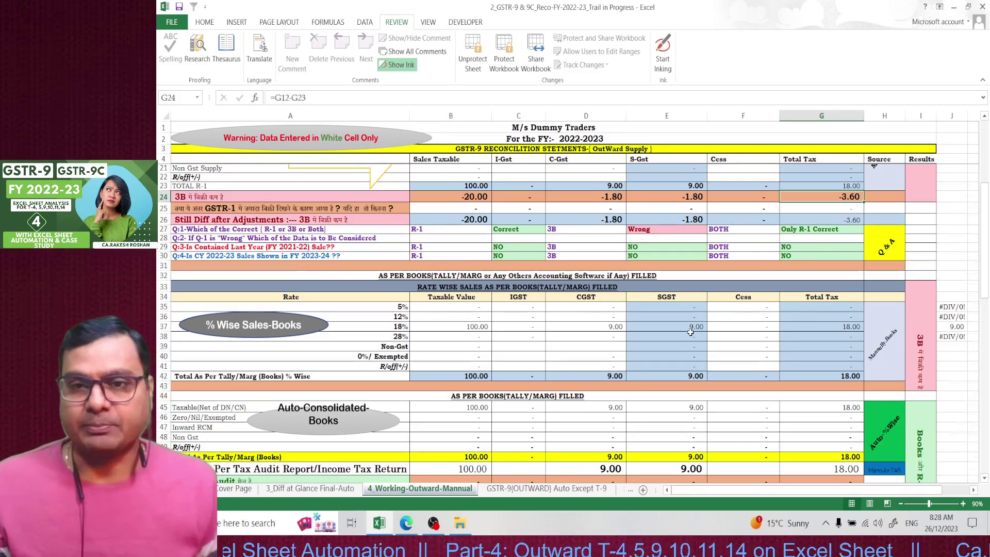
{"action": "scroll", "coordinate": [690, 332], "scroll_direction": "down", "scroll_amount": 4}
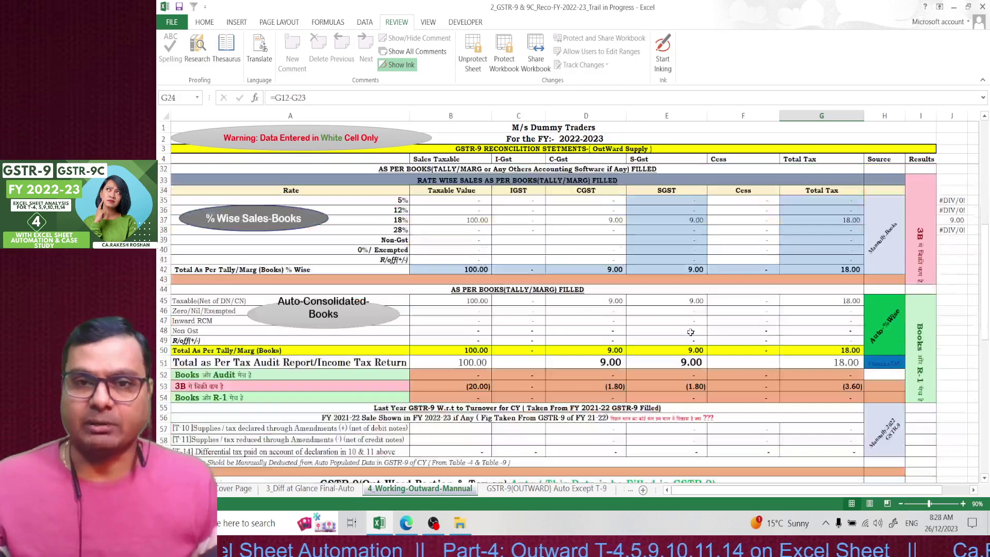
- Check the DRC-03 outward difference row in the 3_Diff at Glance Final-Auto summary, then Table 4 on the GSTR-9(OUTWARD) sheet
{"action": "left_click", "coordinate": [324, 490]}
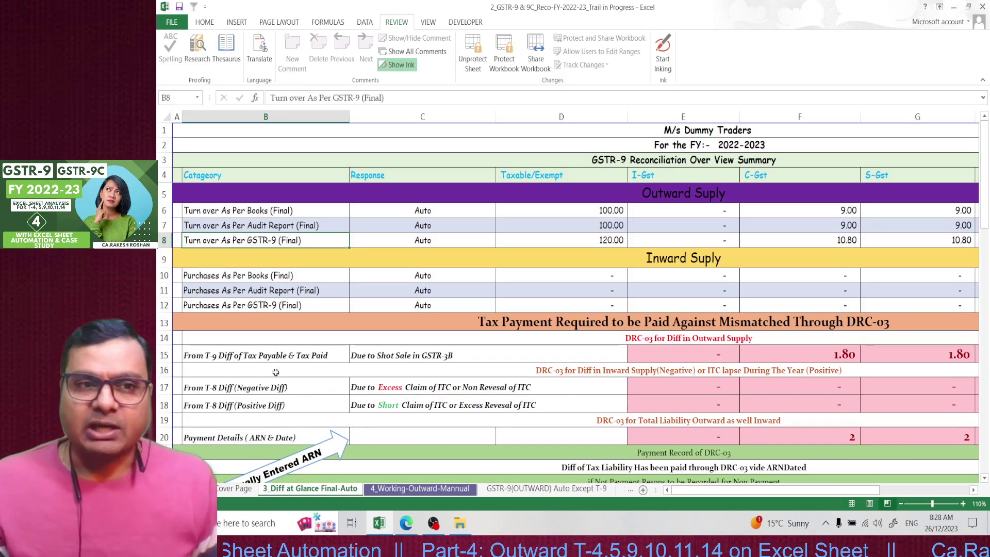
{"action": "left_click_drag", "start_coordinate": [248, 355], "coordinate": [910, 352]}
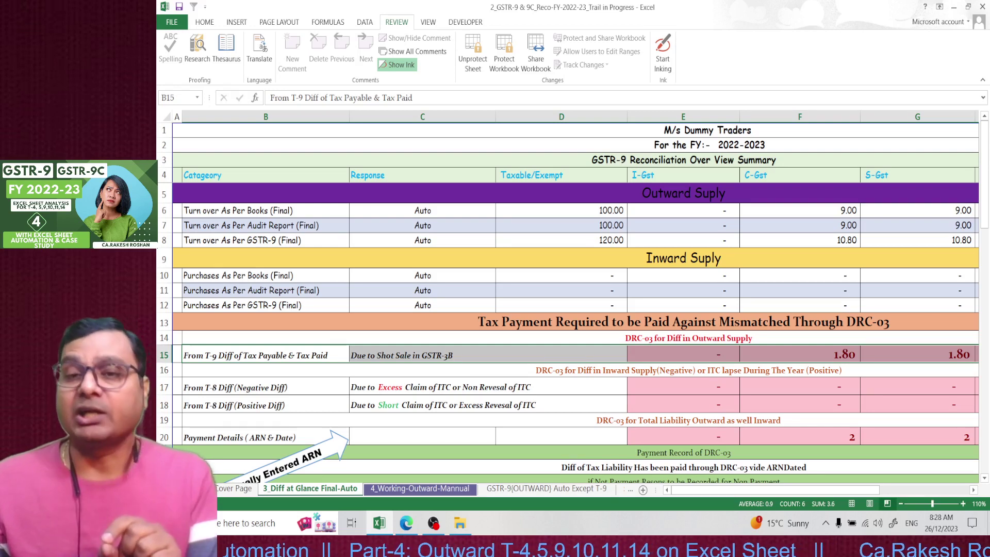
{"action": "left_click", "coordinate": [546, 488]}
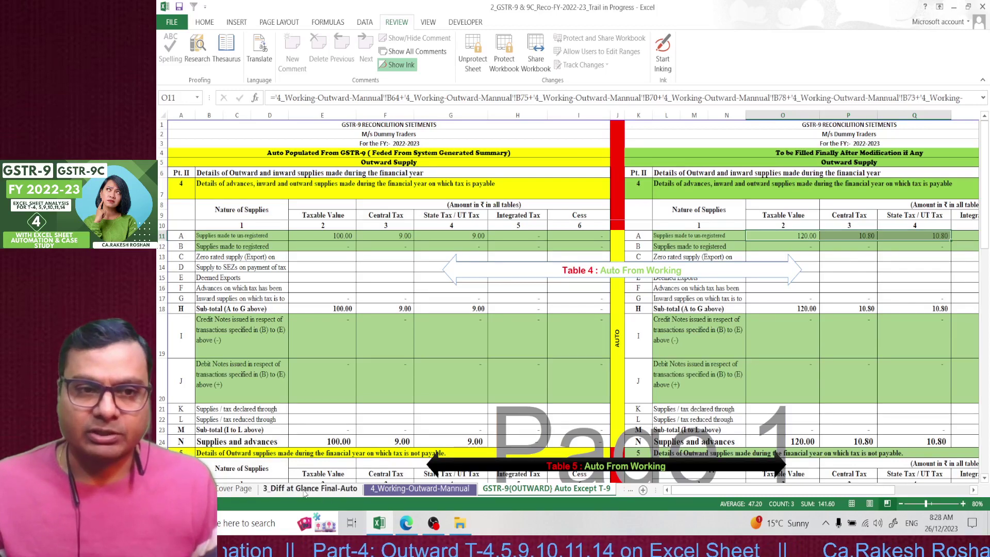
- On the outward working sheet, set the Add-B2C adjustment row under Table 4 to sales taxable 0 and C-Gst 0
{"action": "left_click", "coordinate": [419, 489]}
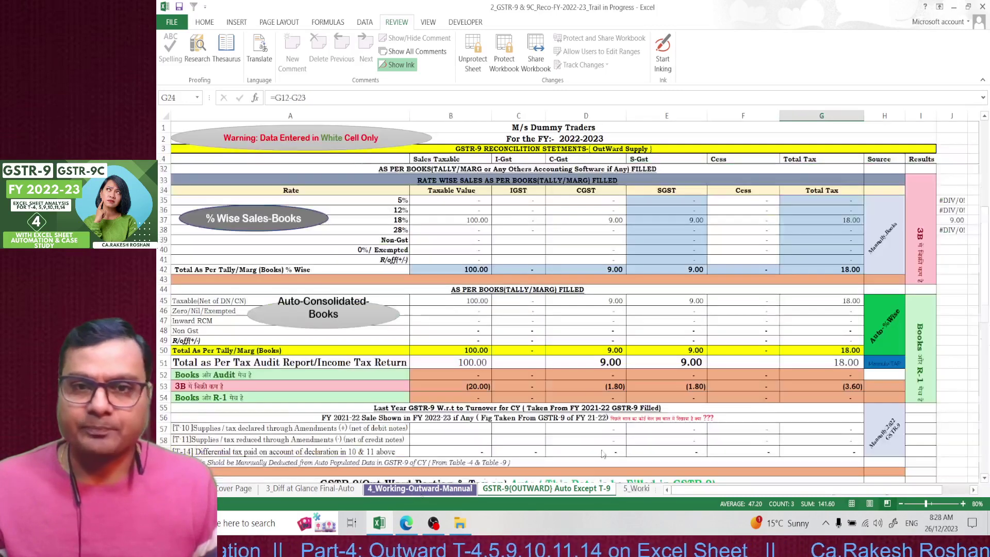
{"action": "scroll", "coordinate": [594, 393], "scroll_direction": "down", "scroll_amount": 3}
{"action": "scroll", "coordinate": [595, 392], "scroll_direction": "down", "scroll_amount": 10}
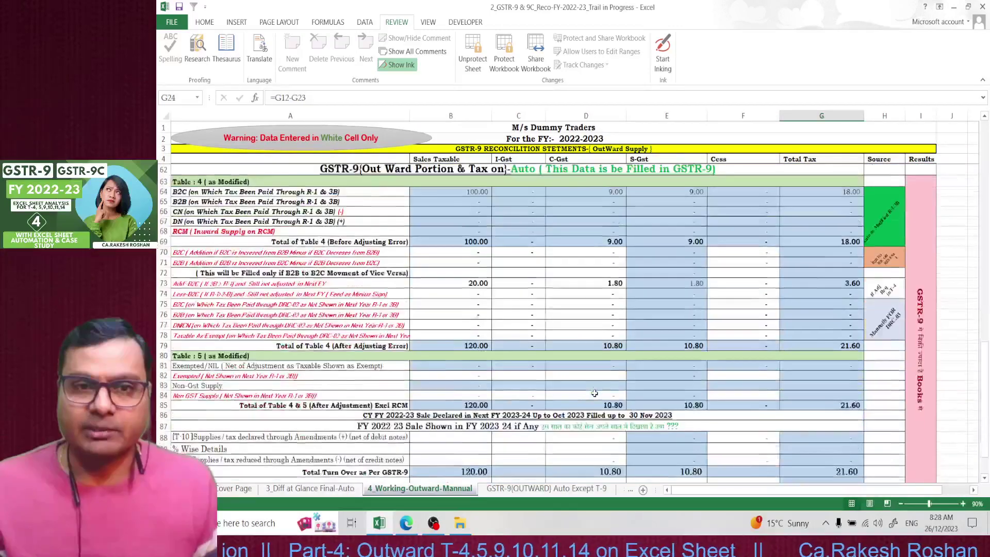
{"action": "scroll", "coordinate": [594, 393], "scroll_direction": "up", "scroll_amount": 3}
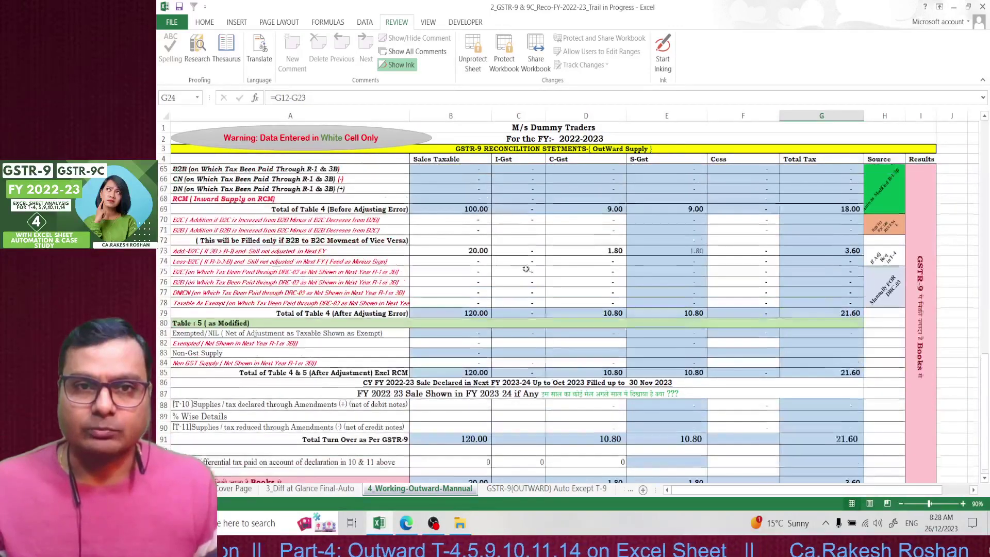
{"action": "left_click", "coordinate": [449, 251]}
{"action": "type", "text": "0"}
{"action": "key", "text": "Tab"}
{"action": "key", "text": "Tab"}
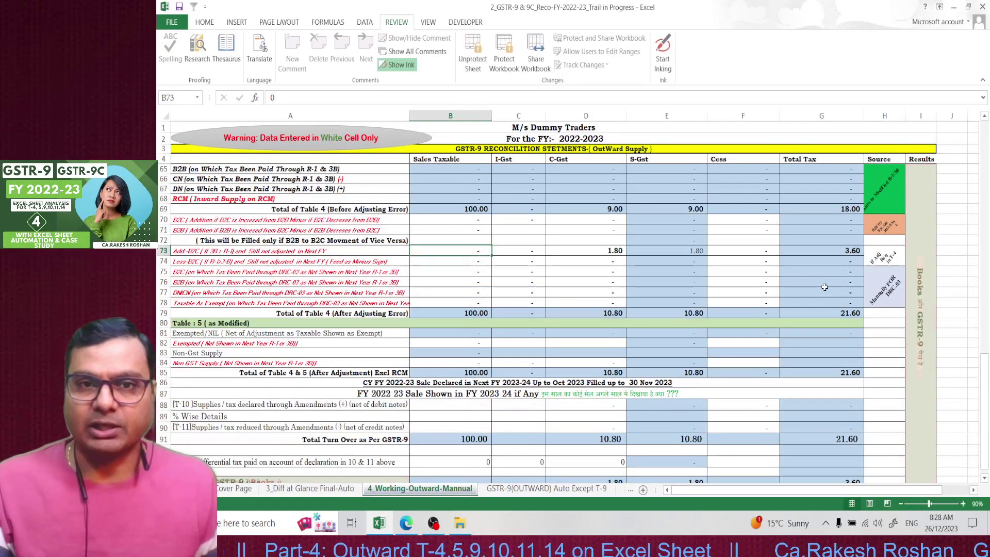
{"action": "type", "text": "0"}
{"action": "key", "text": "Return"}
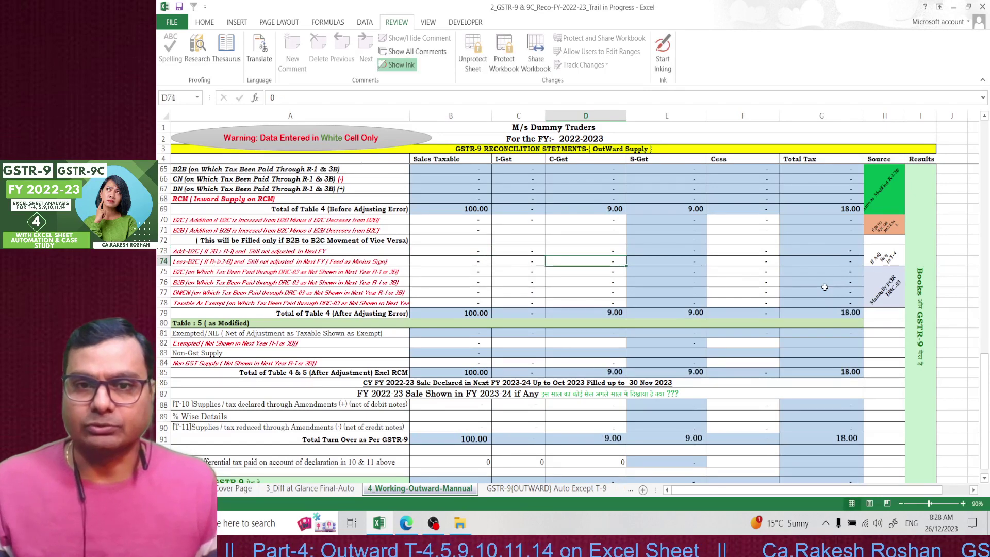
- Compare the auto-populated and final Table 4 values for supplies made to unregistered persons on the GSTR-9(OUTWARD) sheet
{"action": "left_click", "coordinate": [542, 491]}
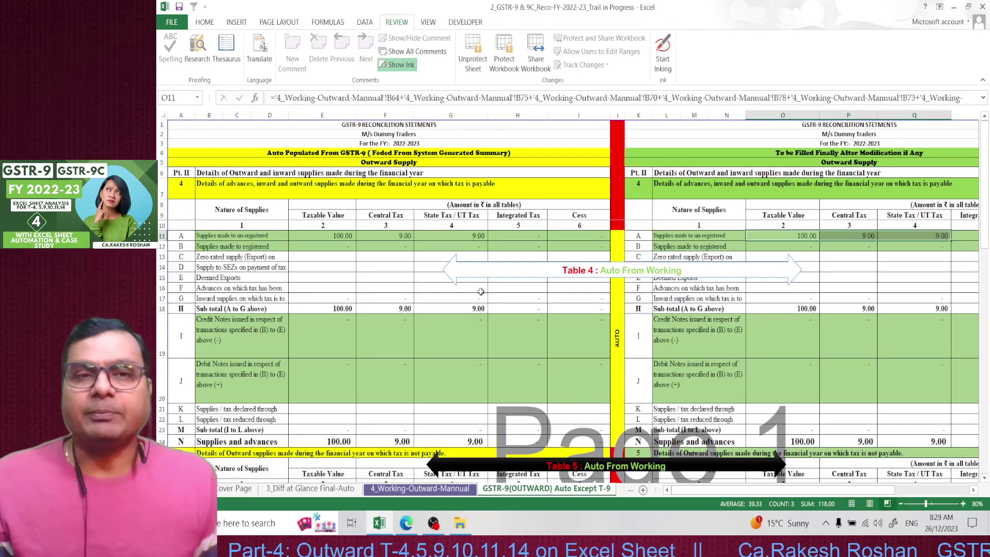
{"action": "left_click", "coordinate": [331, 236]}
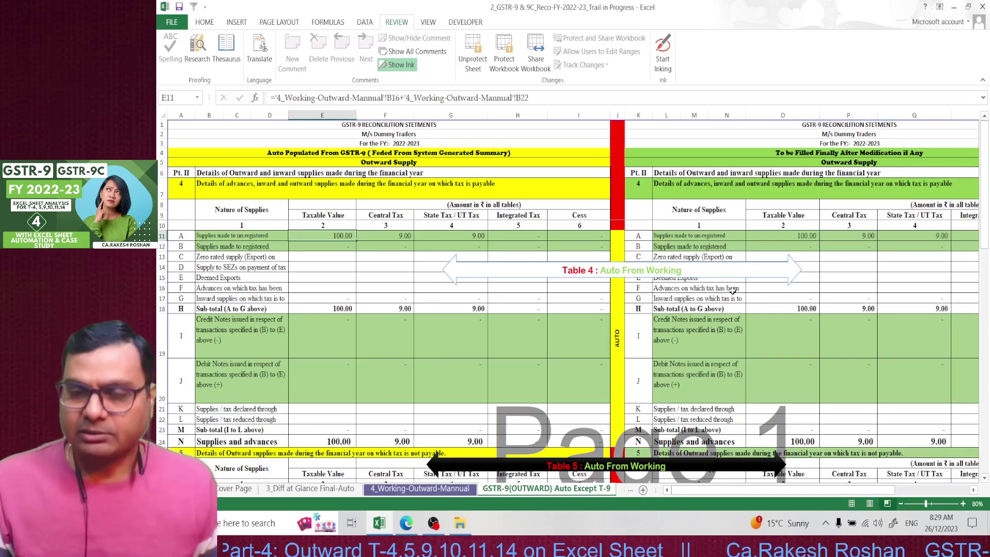
{"action": "key", "text": "Right"}
{"action": "key", "text": "Right"}
{"action": "key", "text": "Right"}
{"action": "key", "text": "Right"}
{"action": "key", "text": "Right"}
{"action": "key", "text": "Right"}
{"action": "key", "text": "Right"}
{"action": "key", "text": "Right"}
{"action": "key", "text": "Right"}
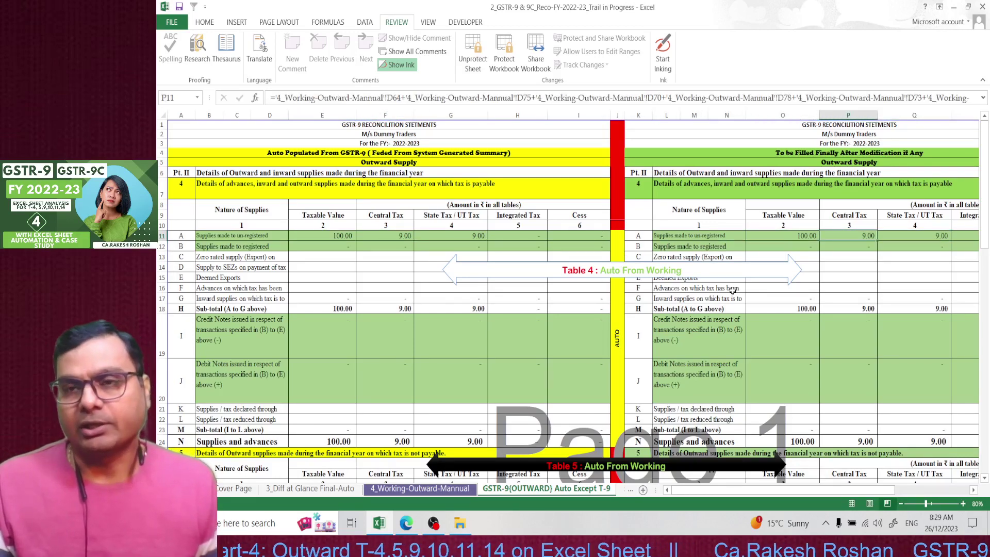
- Inspect the Table 9 Central Tax row, comparing the auto-populated tax payable with the final tax payable and ITC payment
{"action": "scroll", "coordinate": [734, 290], "scroll_direction": "down", "scroll_amount": 11}
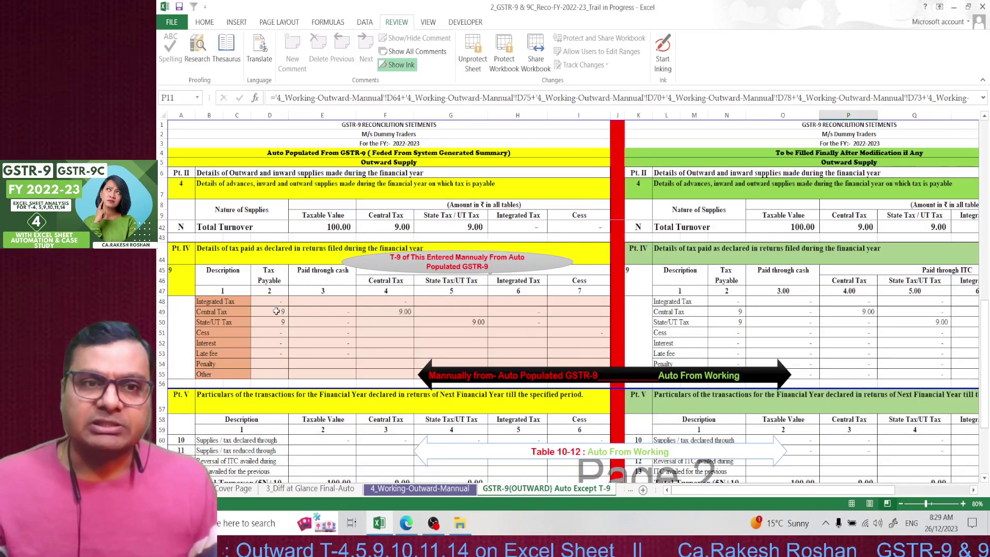
{"action": "left_click", "coordinate": [276, 312]}
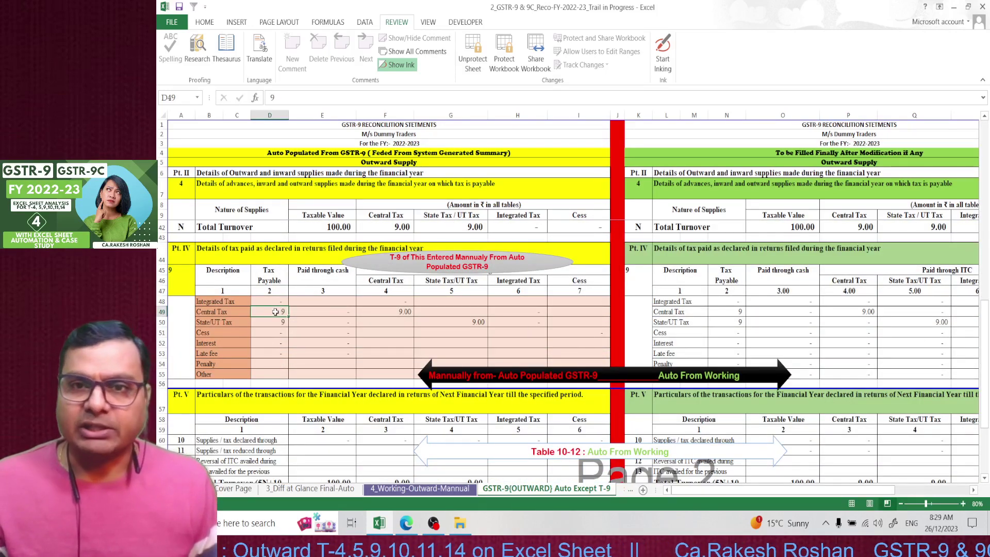
{"action": "left_click", "coordinate": [845, 312]}
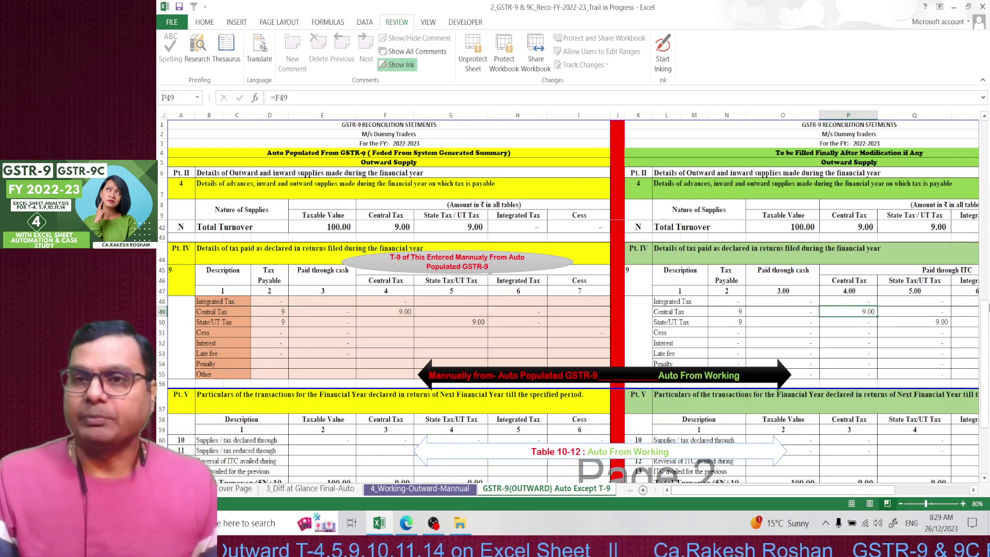
{"action": "key", "text": "Left"}
{"action": "key", "text": "Left"}
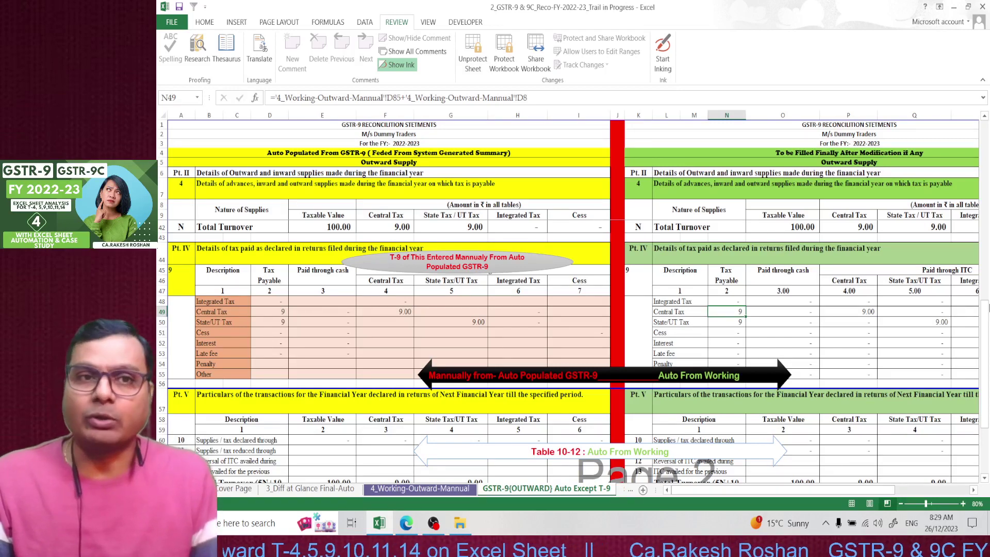
- Set the auto-populated Table 9 tax payable to 7.20 for both Central Tax and State/UT Tax
{"action": "key", "text": "Left"}
{"action": "key", "text": "Left"}
{"action": "key", "text": "Left"}
{"action": "key", "text": "Right"}
{"action": "key", "text": "Right"}
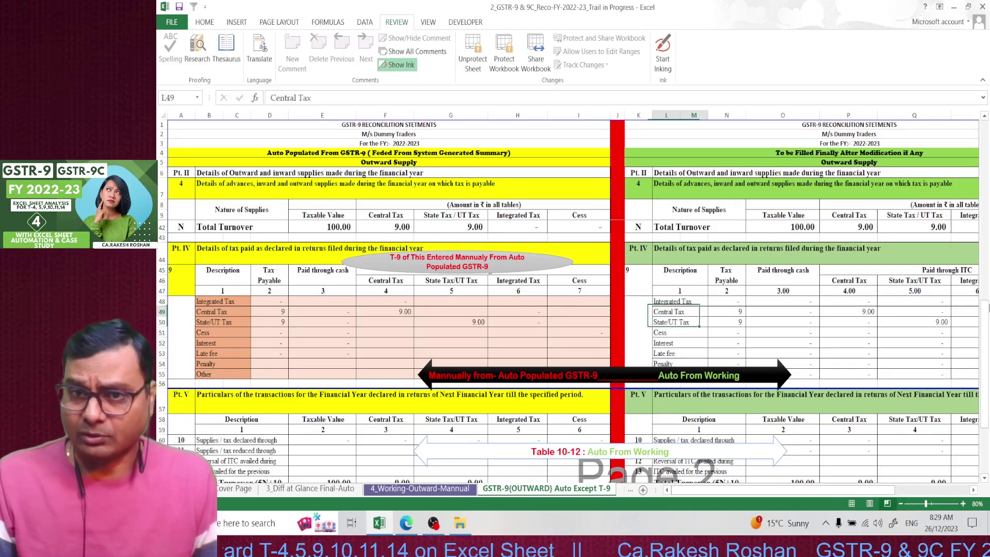
{"action": "key", "text": "Left"}
{"action": "key", "text": "Left"}
{"action": "key", "text": "Left"}
{"action": "key", "text": "Left"}
{"action": "key", "text": "Left"}
{"action": "key", "text": "Left"}
{"action": "key", "text": "Left"}
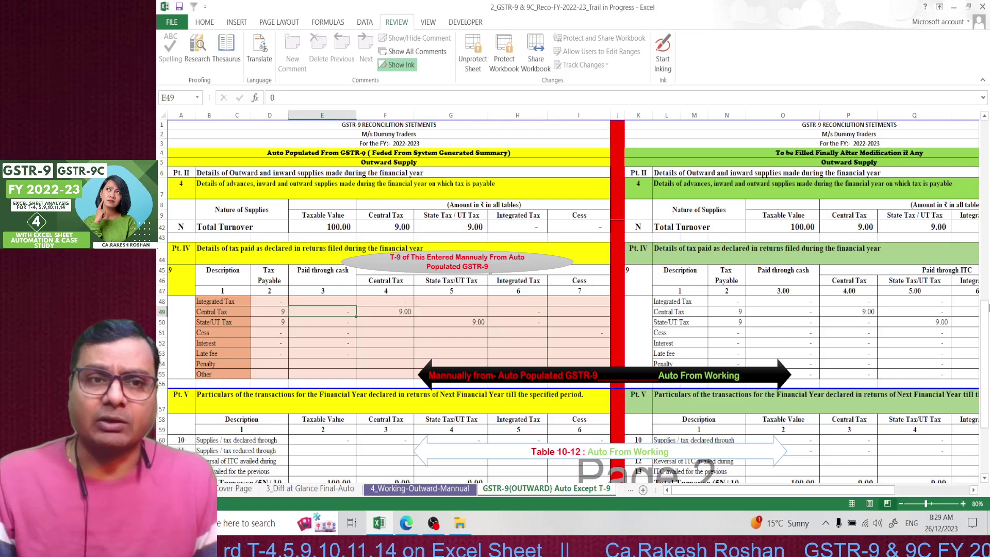
{"action": "key", "text": "Left"}
{"action": "type", "text": "7"}
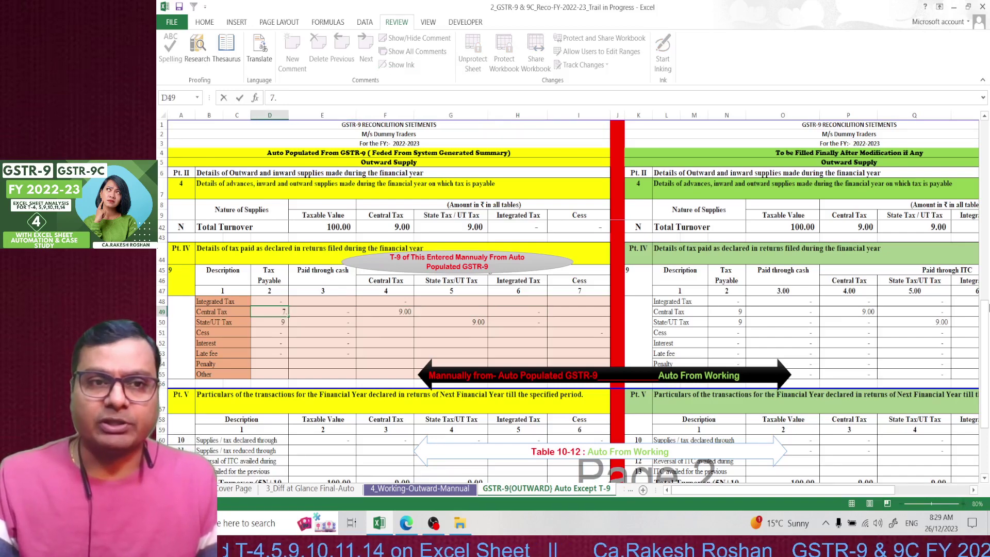
{"action": "key", "text": "Return"}
{"action": "type", "text": "7.20"}
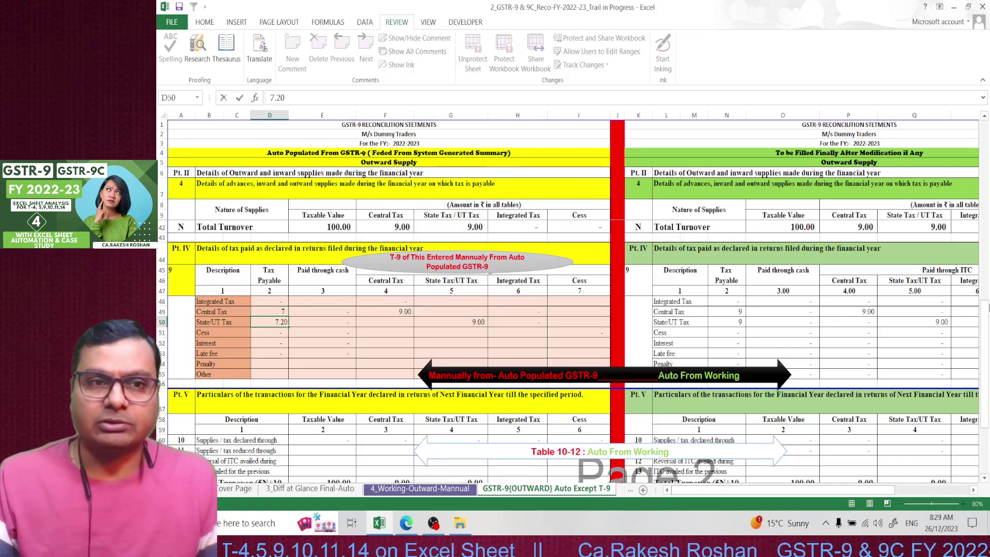
{"action": "key", "text": "Return"}
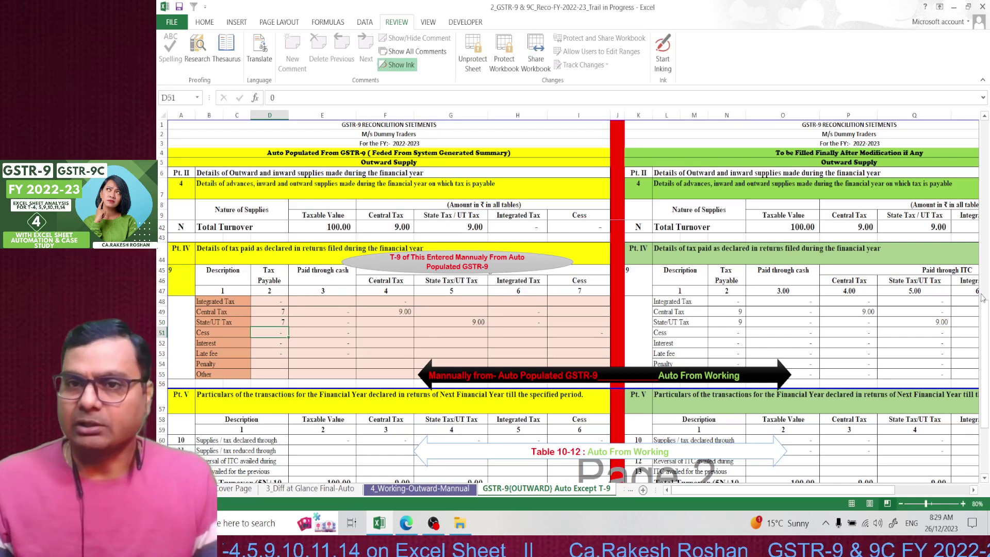
- Trace the final Table 9 Central and State/UT Tax rows across to the DRC-03 difference column
{"action": "left_click", "coordinate": [726, 315]}
{"action": "key", "text": "Down"}
{"action": "key", "text": "Right"}
{"action": "key", "text": "Right"}
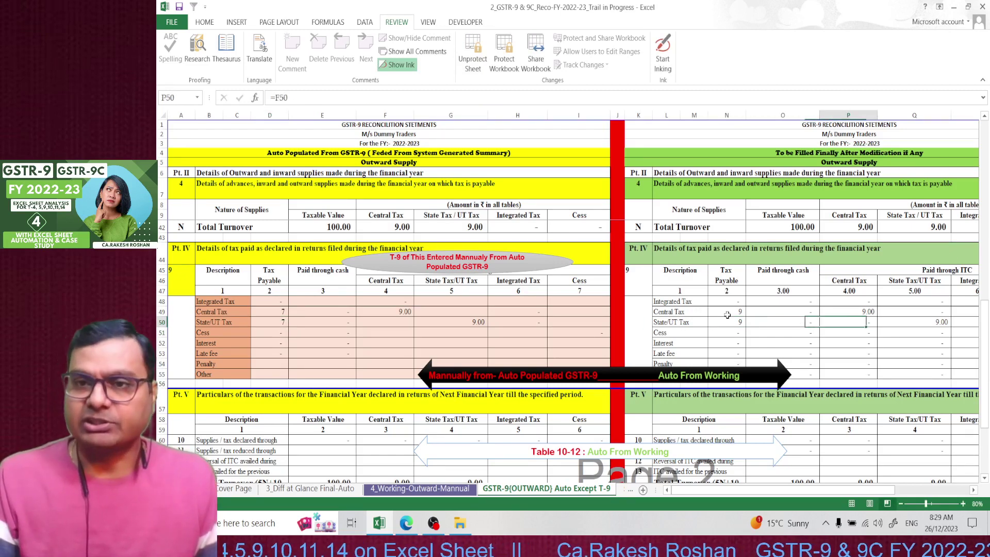
{"action": "key", "text": "Right"}
{"action": "key", "text": "Right"}
{"action": "key", "text": "Right"}
{"action": "key", "text": "Right"}
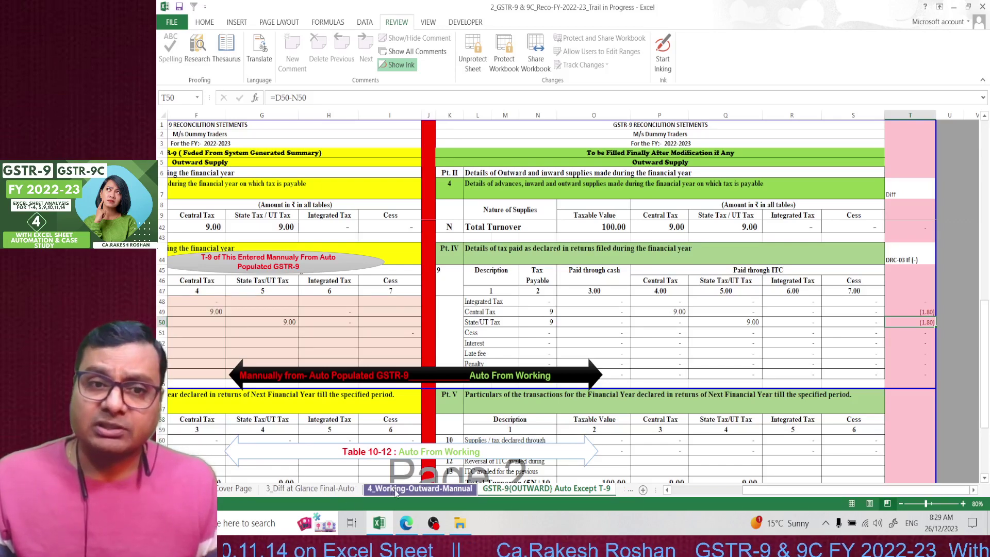
- Review the outward working sheet from the 3B and R-1 figures through books and Tables 4 and 5 to the GSTR-9 match row
{"action": "left_click", "coordinate": [420, 488]}
{"action": "scroll", "coordinate": [514, 364], "scroll_direction": "up", "scroll_amount": 15}
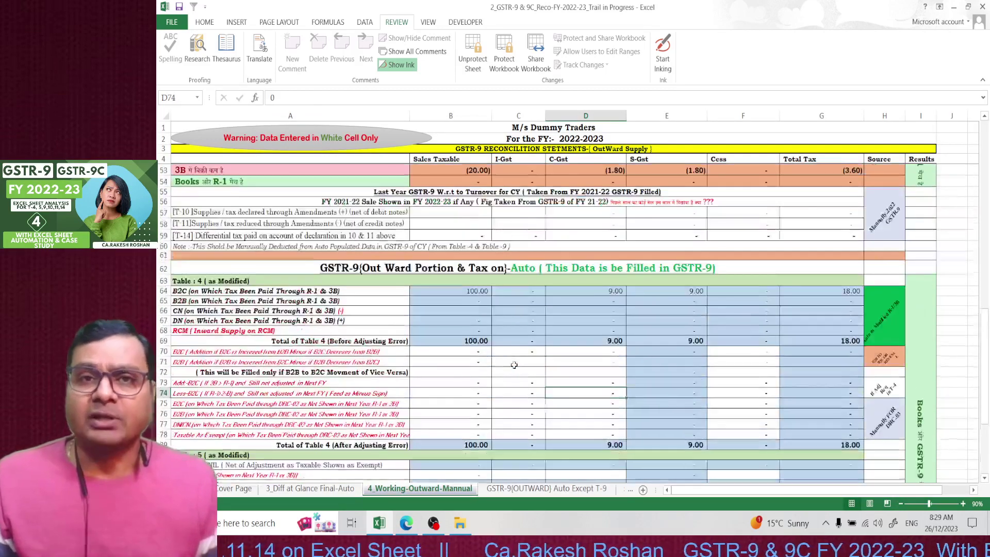
{"action": "scroll", "coordinate": [514, 365], "scroll_direction": "up", "scroll_amount": 5}
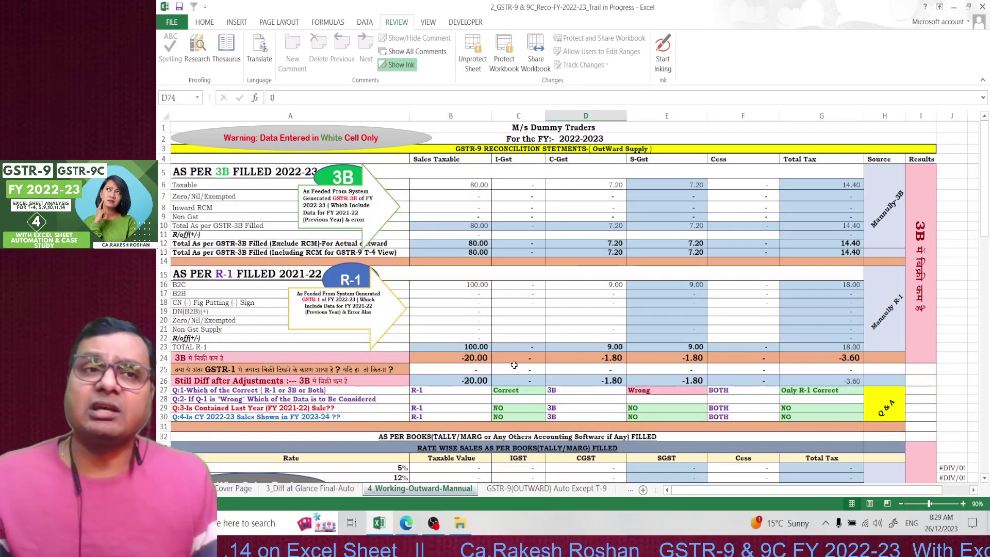
{"action": "scroll", "coordinate": [512, 365], "scroll_direction": "down", "scroll_amount": 4}
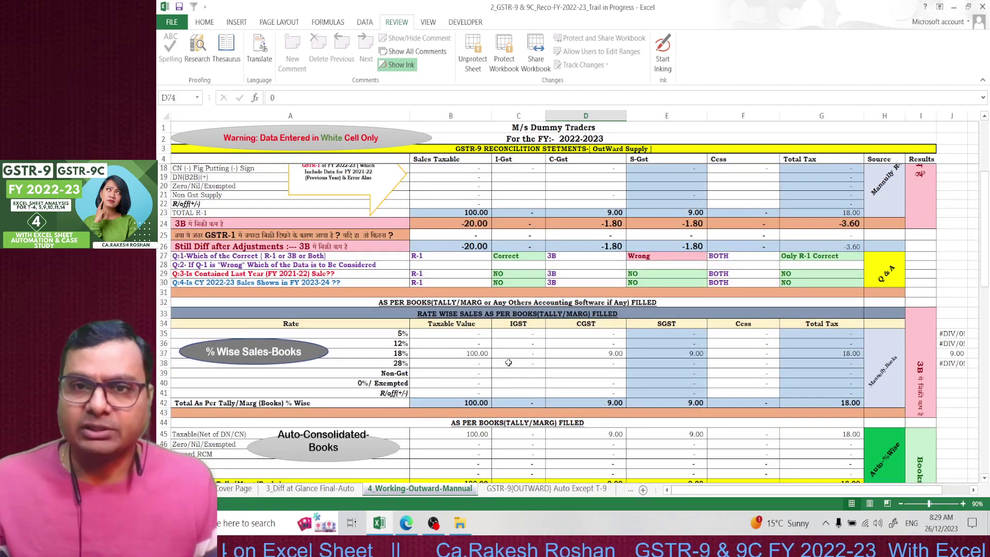
{"action": "scroll", "coordinate": [613, 315], "scroll_direction": "down", "scroll_amount": 7}
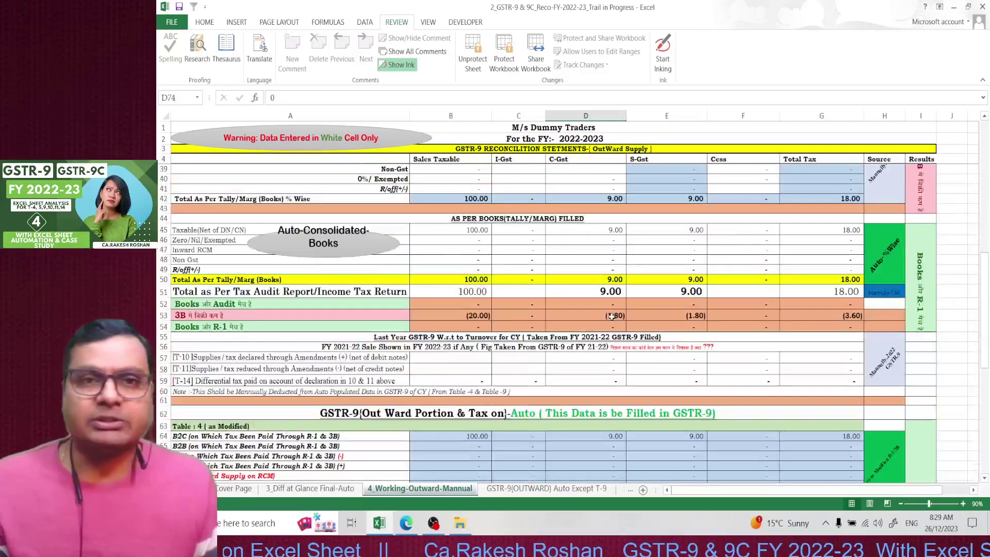
{"action": "scroll", "coordinate": [611, 316], "scroll_direction": "down", "scroll_amount": 4}
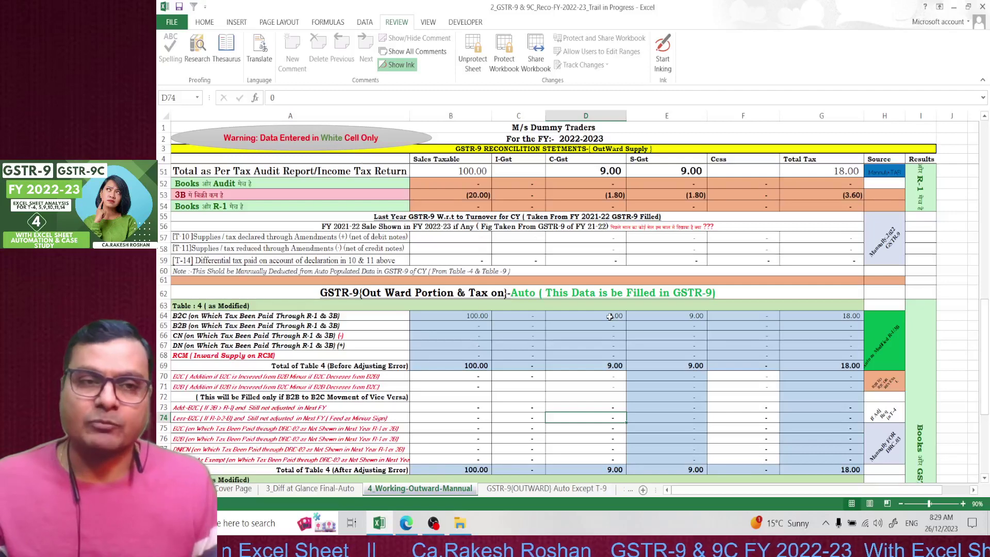
{"action": "scroll", "coordinate": [610, 317], "scroll_direction": "down", "scroll_amount": 4}
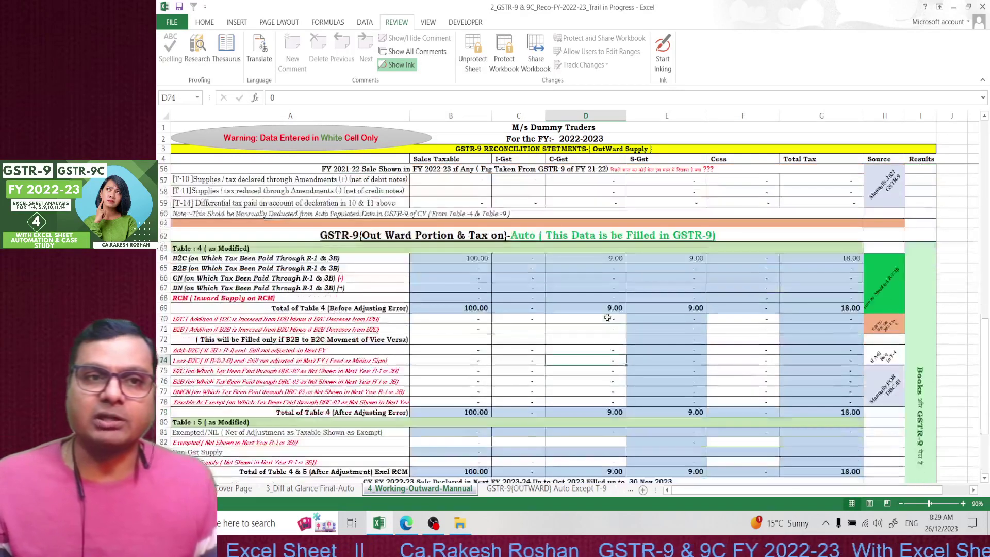
{"action": "scroll", "coordinate": [607, 317], "scroll_direction": "down", "scroll_amount": 2}
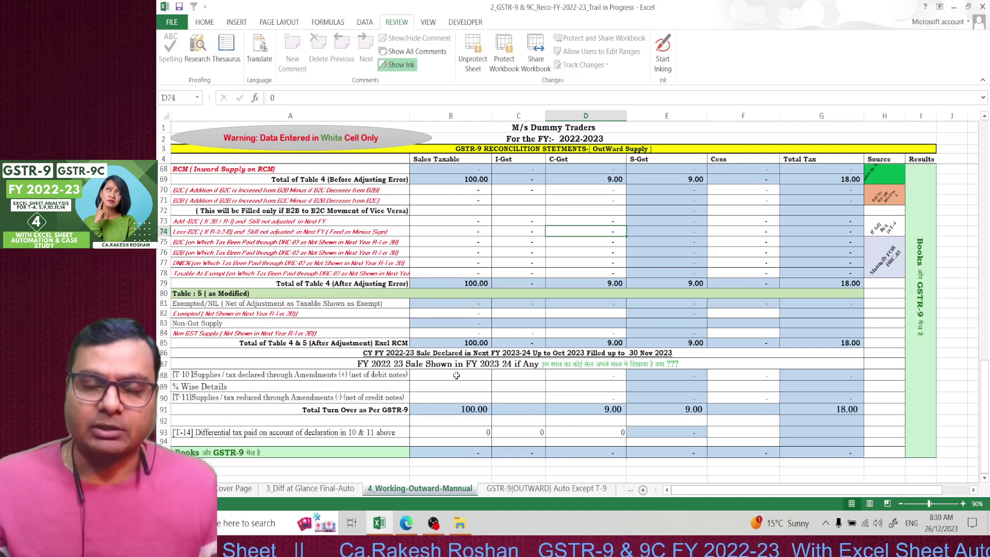
- Recheck the R-1 B2C sales and books reconciliation rows against the Table 9 DRC-03 difference on the GSTR-9(OUTWARD) sheet
{"action": "scroll", "coordinate": [456, 375], "scroll_direction": "up", "scroll_amount": 13}
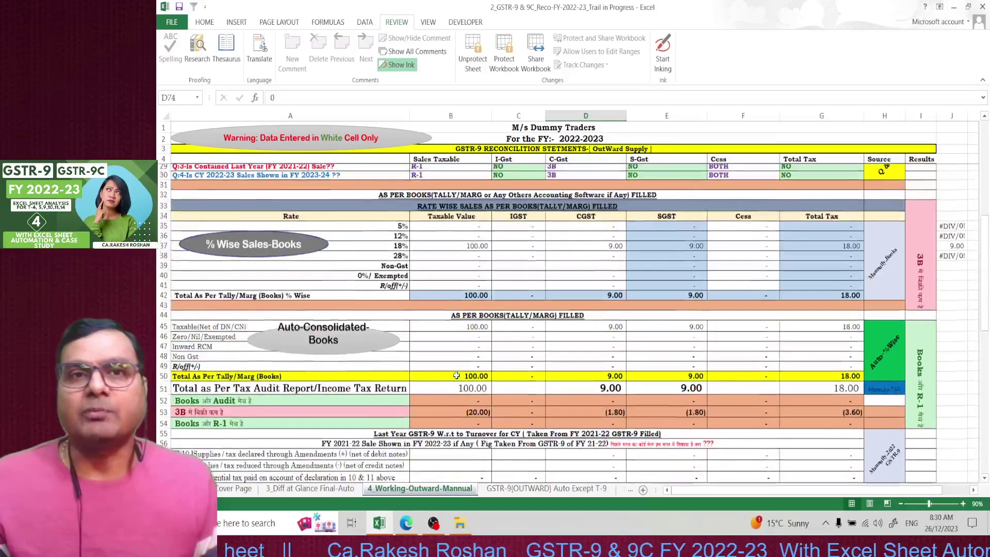
{"action": "scroll", "coordinate": [456, 375], "scroll_direction": "up", "scroll_amount": 8}
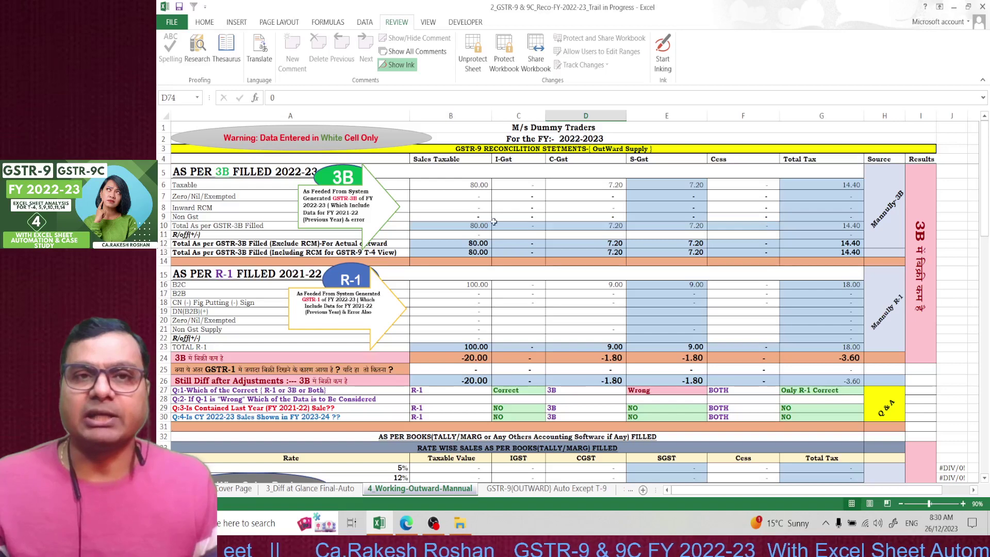
{"action": "left_click", "coordinate": [471, 285]}
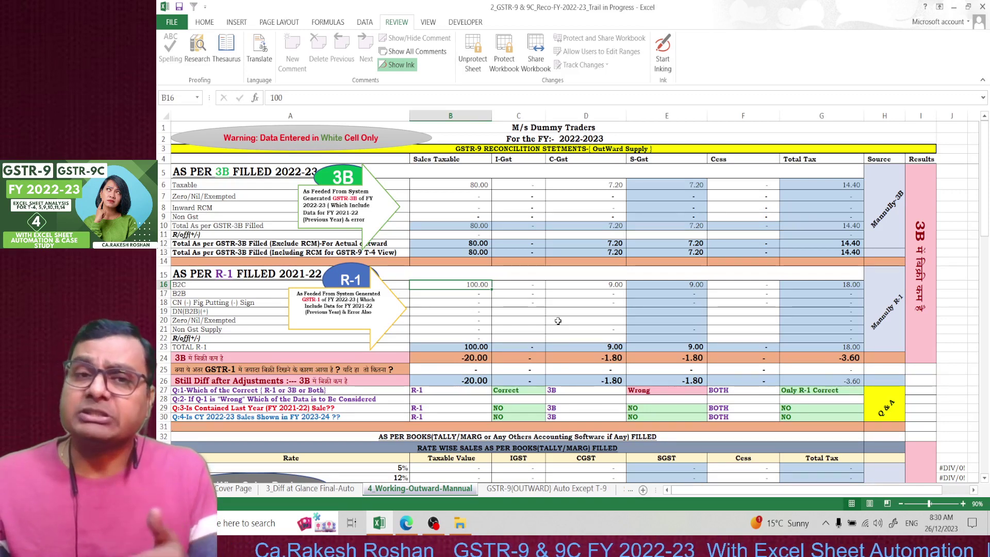
{"action": "scroll", "coordinate": [558, 321], "scroll_direction": "down", "scroll_amount": 11}
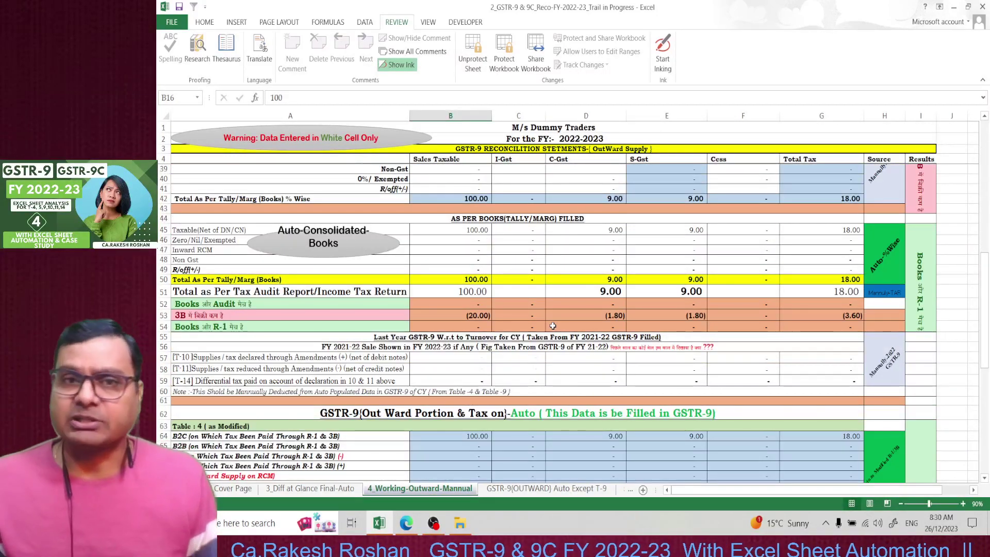
{"action": "left_click", "coordinate": [556, 491]}
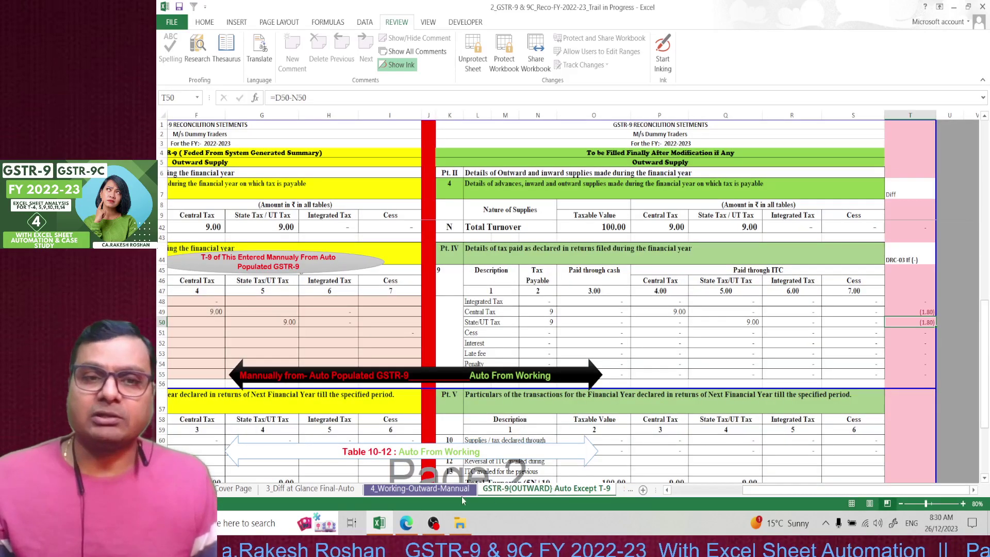
{"action": "left_click", "coordinate": [433, 489]}
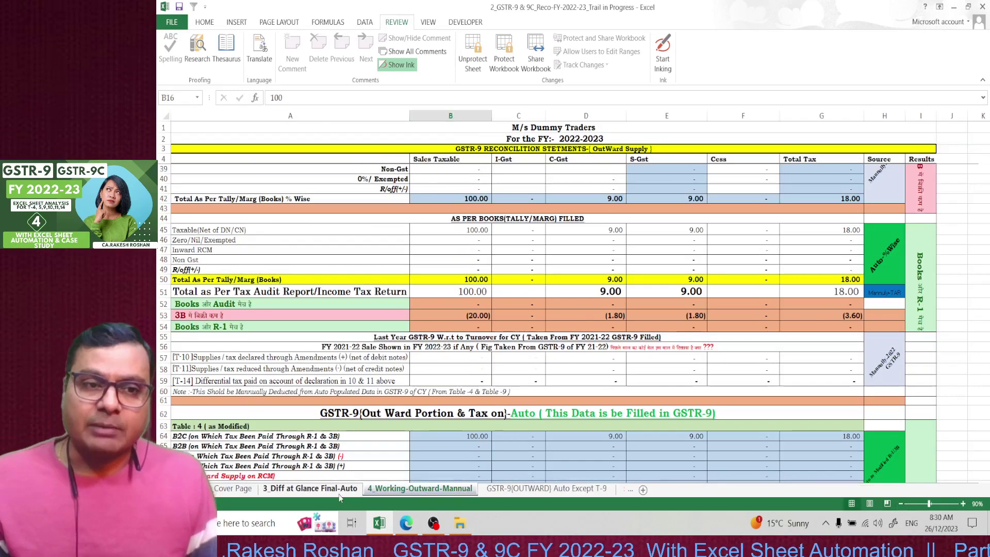
- Open the 3_Diff at Glance Final-Auto sheet and try to open the formula behind the Turn over As Per Books (Final) taxable value
{"action": "left_click", "coordinate": [338, 490]}
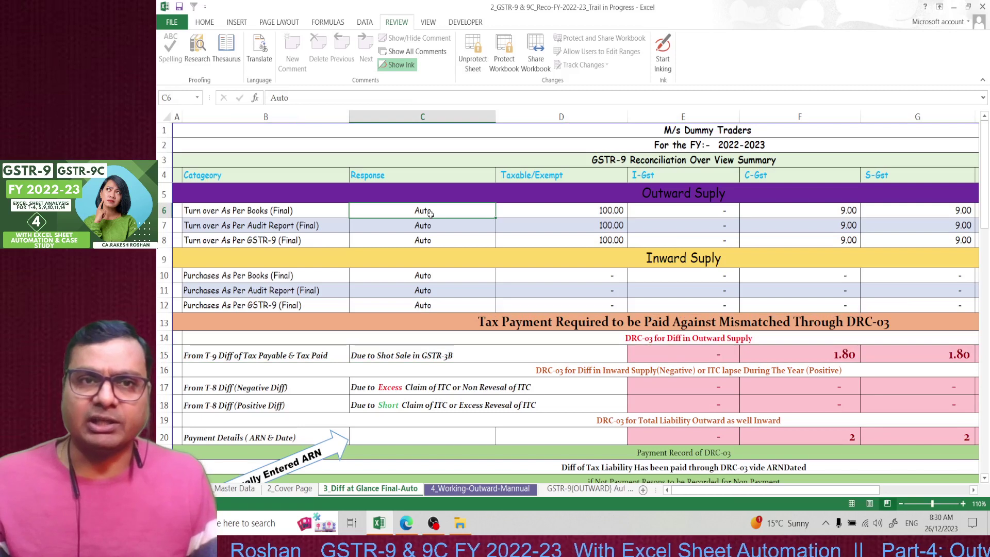
{"action": "left_click", "coordinate": [604, 214]}
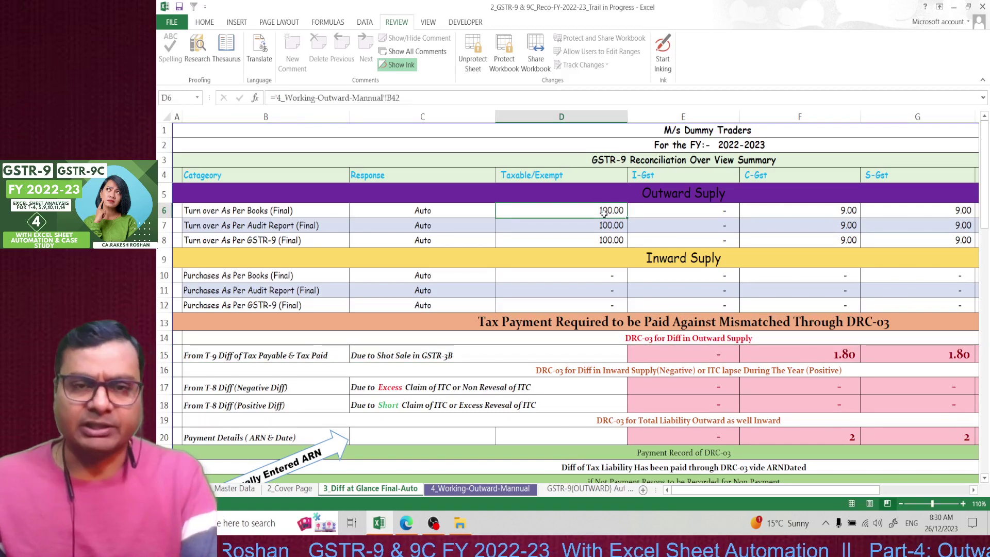
{"action": "double_click", "coordinate": [604, 212]}
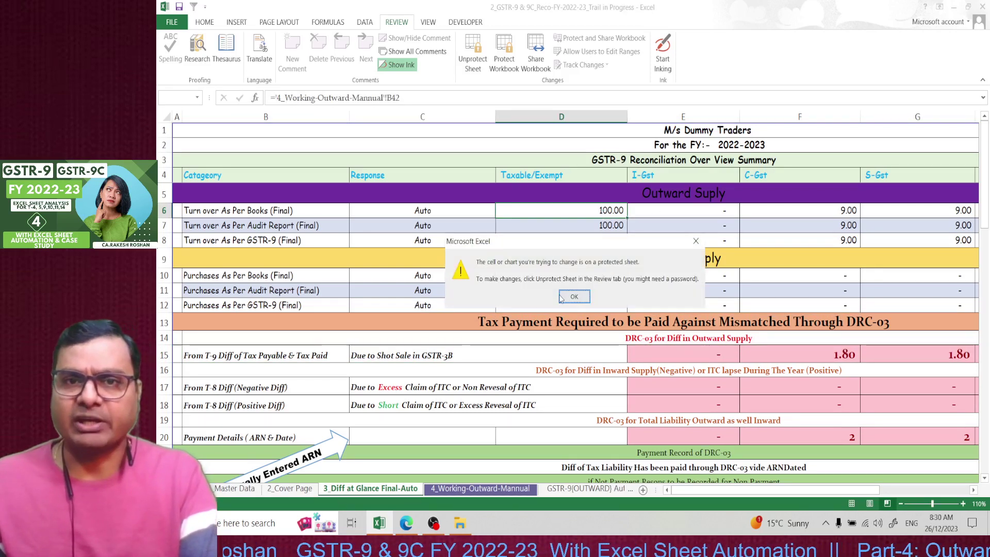
{"action": "left_click", "coordinate": [572, 297]}
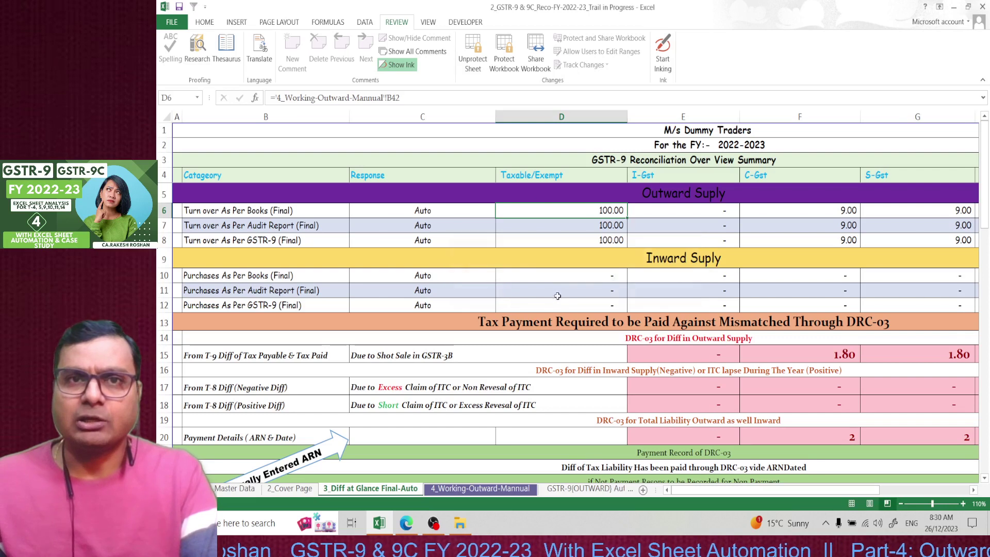
- Unprotect the summary sheet to inspect the books turnover's taxable formula, and protect it again with the default permissions and no password
{"action": "left_click", "coordinate": [473, 55]}
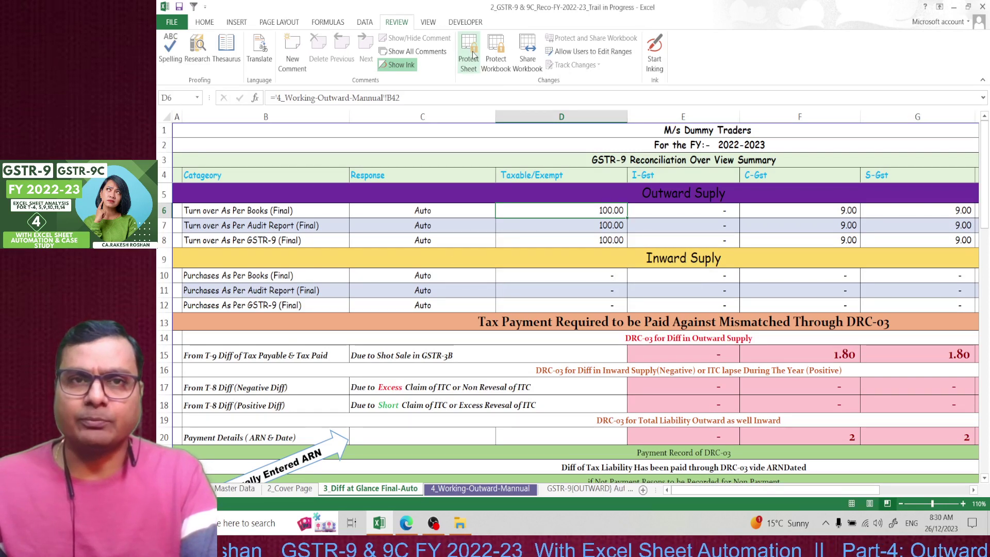
{"action": "double_click", "coordinate": [590, 210]}
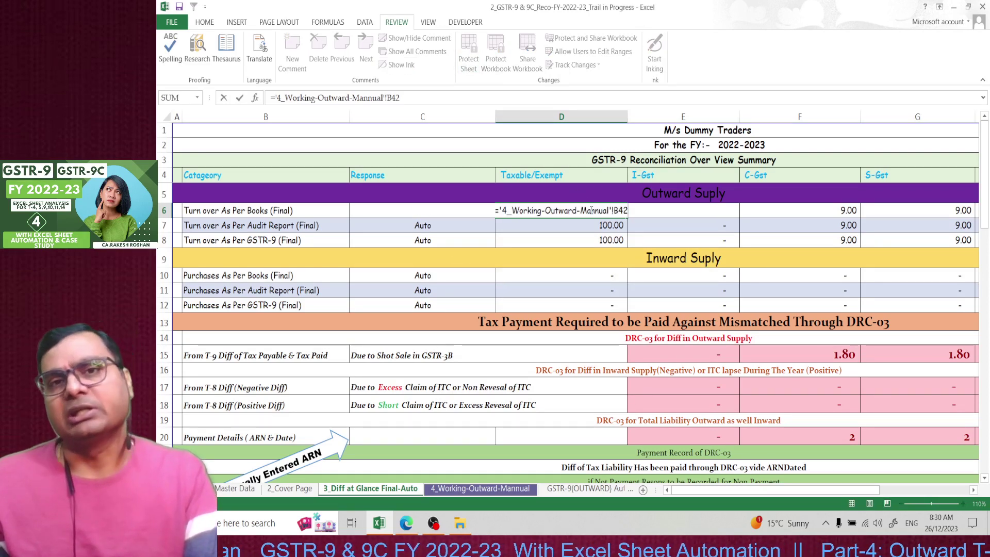
{"action": "key", "text": "Escape"}
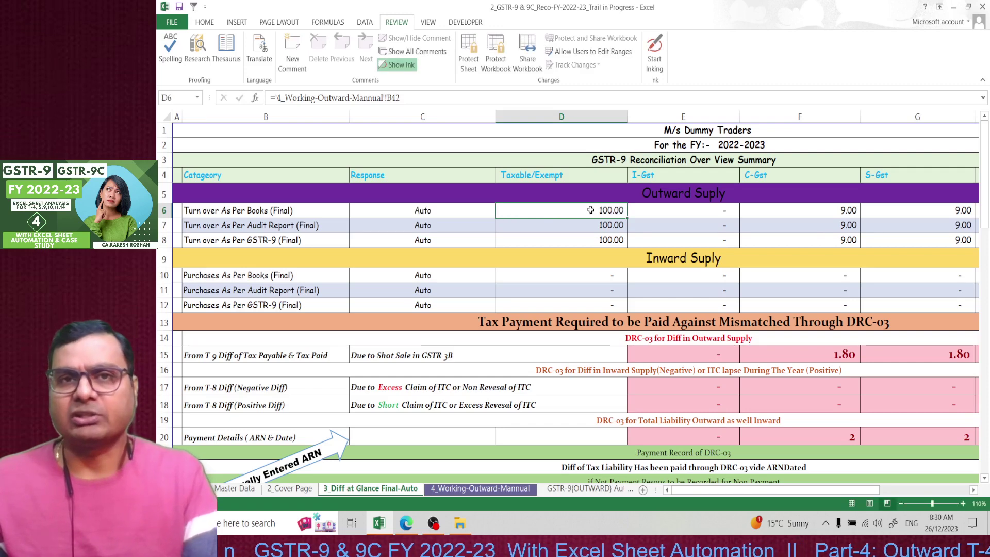
{"action": "left_click", "coordinate": [467, 62]}
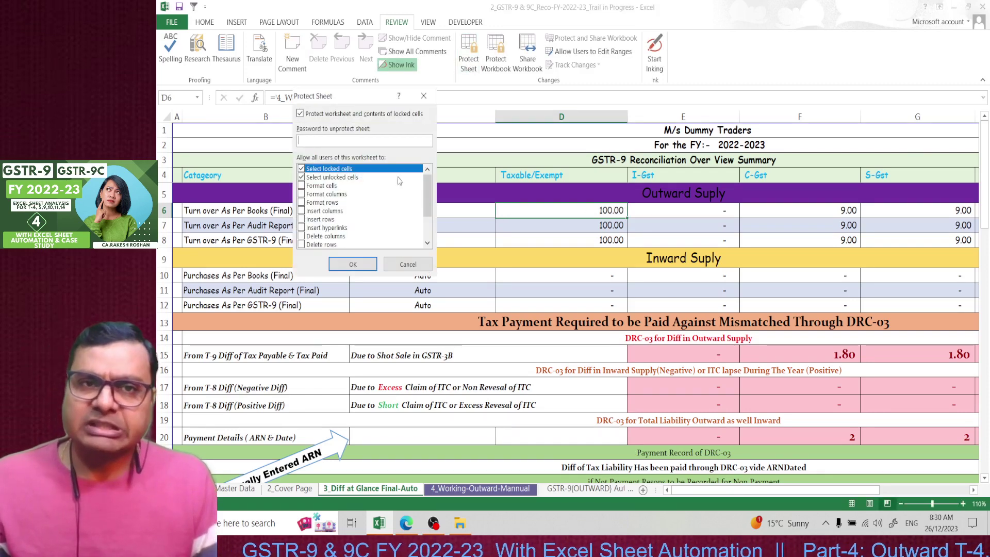
{"action": "left_click", "coordinate": [354, 263]}
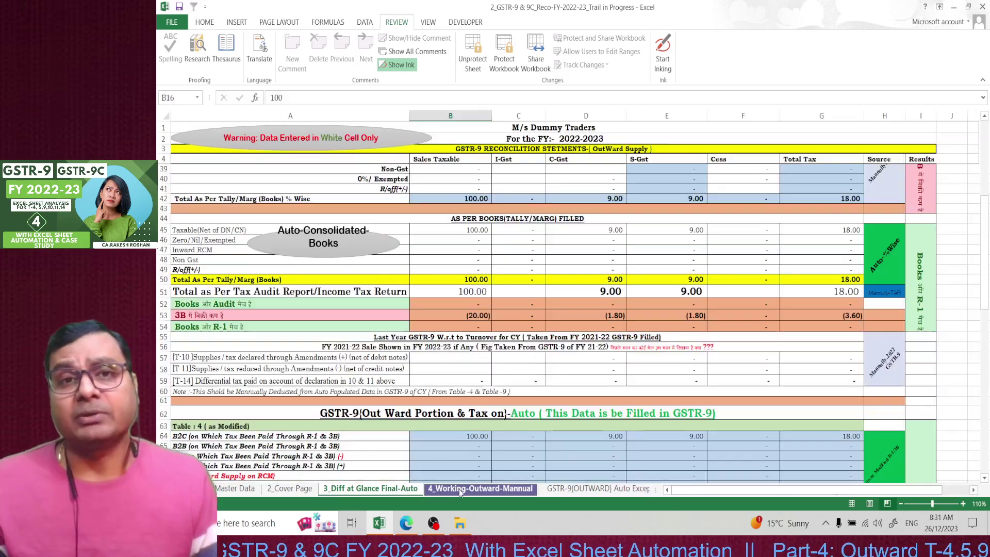
- Review the 4_Working-Outward-Mannual sheet from the books reconciliation rows back up to the 3B and R-1 sections
{"action": "left_click", "coordinate": [459, 488]}
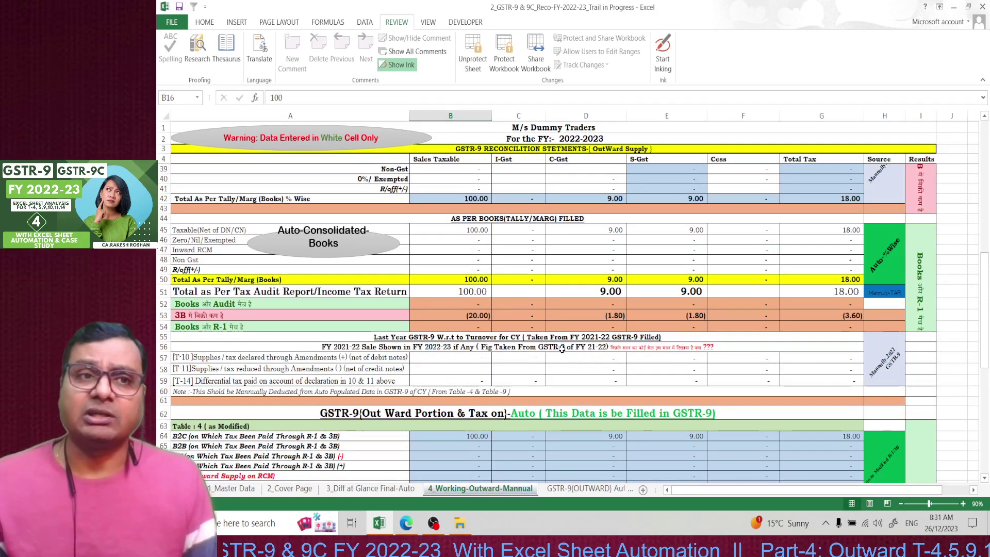
{"action": "scroll", "coordinate": [562, 348], "scroll_direction": "up", "scroll_amount": 4}
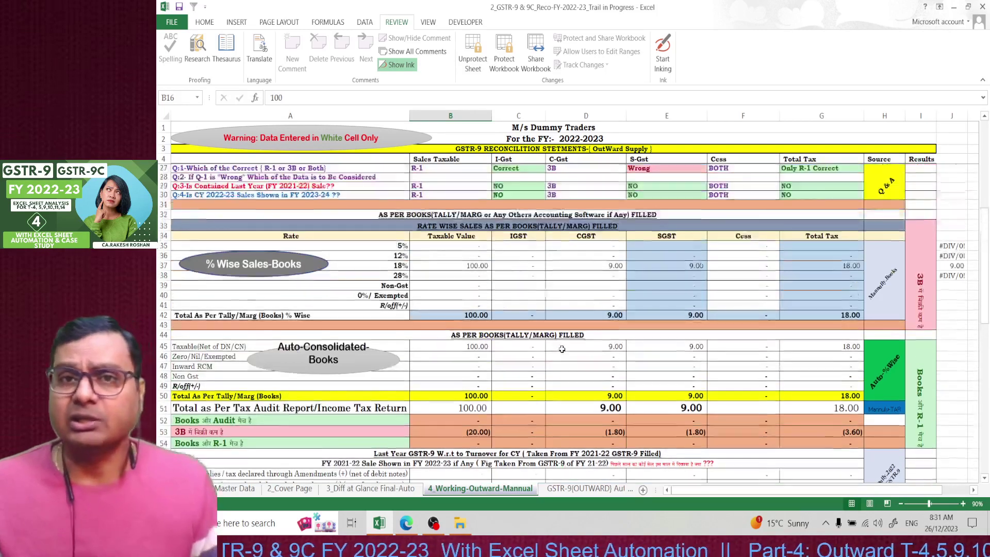
{"action": "scroll", "coordinate": [562, 349], "scroll_direction": "up", "scroll_amount": 7}
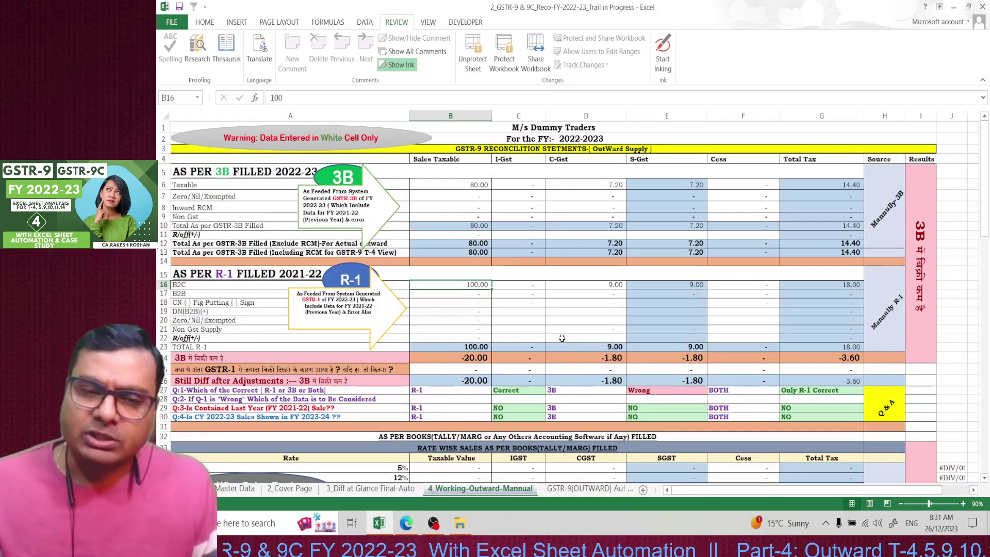
- Switch to OBS and make GAP the active scene
{"action": "mouse_move", "coordinate": [432, 530]}
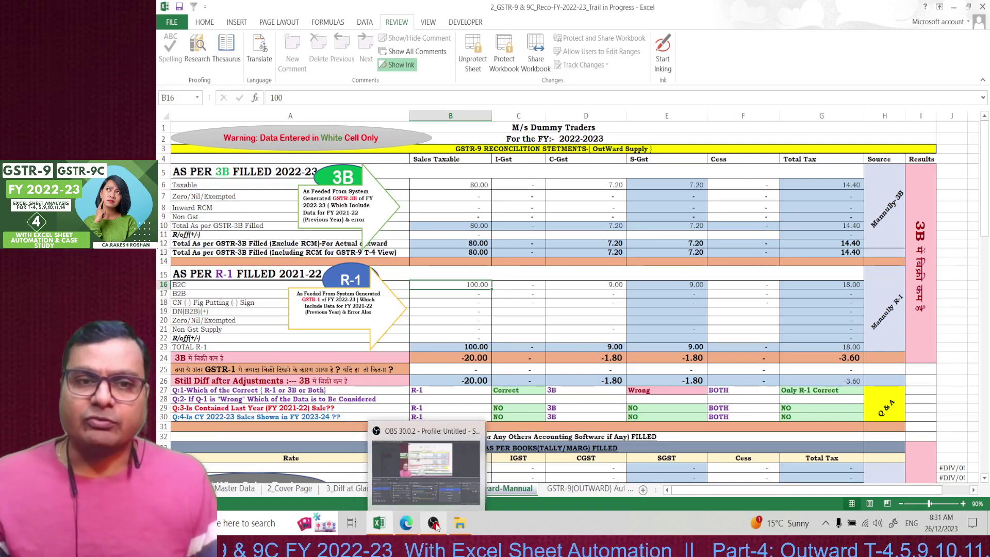
{"action": "left_click", "coordinate": [435, 524]}
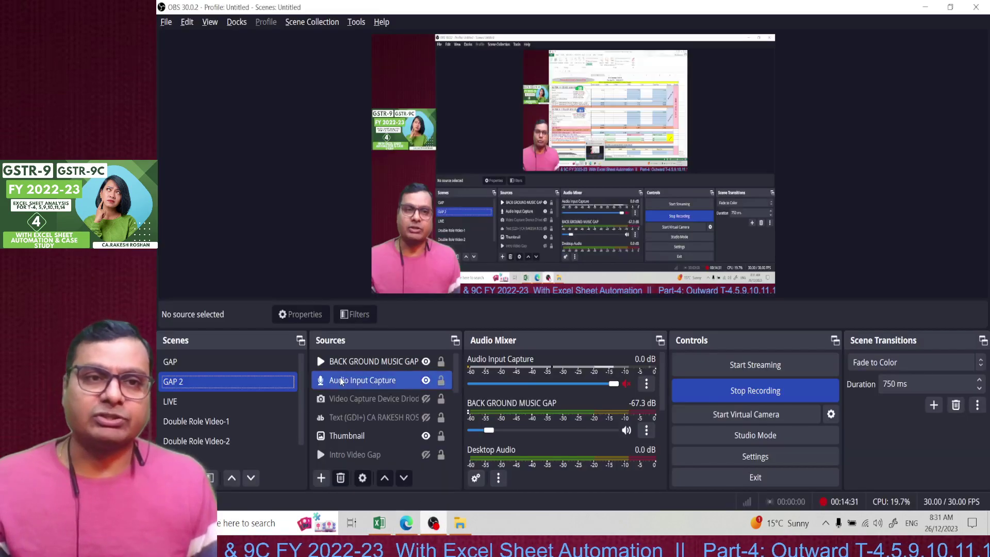
{"action": "left_click", "coordinate": [203, 364]}
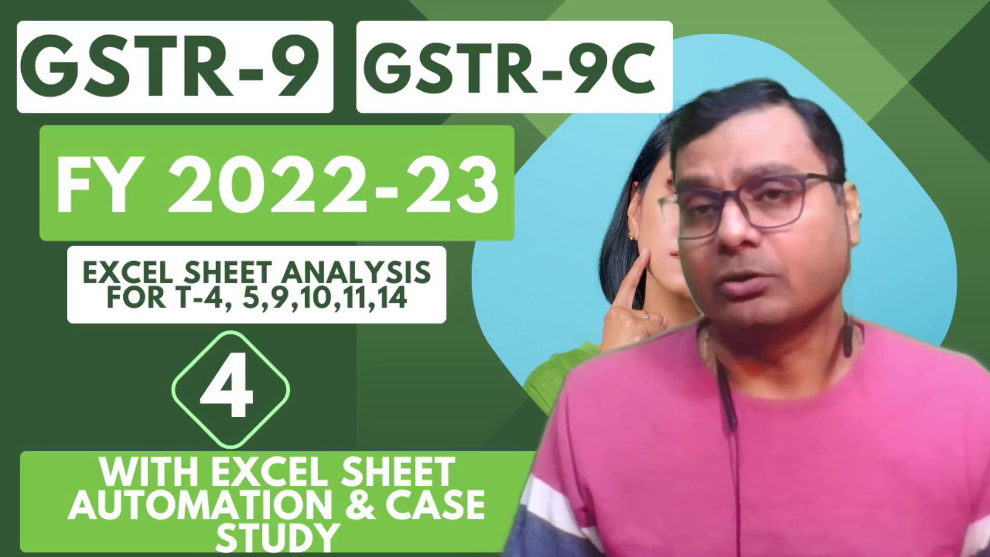